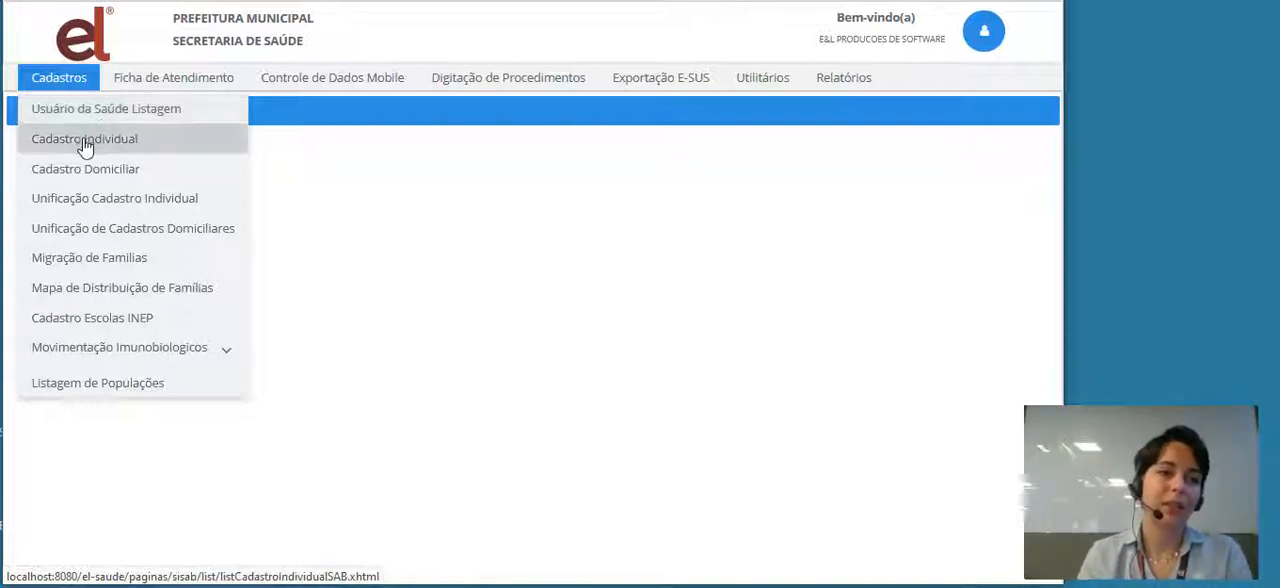
- Search the Cadastro Individual listing for the patient's records dated 01/11/2020 to 30/11/2020
{"action": "left_click", "coordinate": [86, 143]}
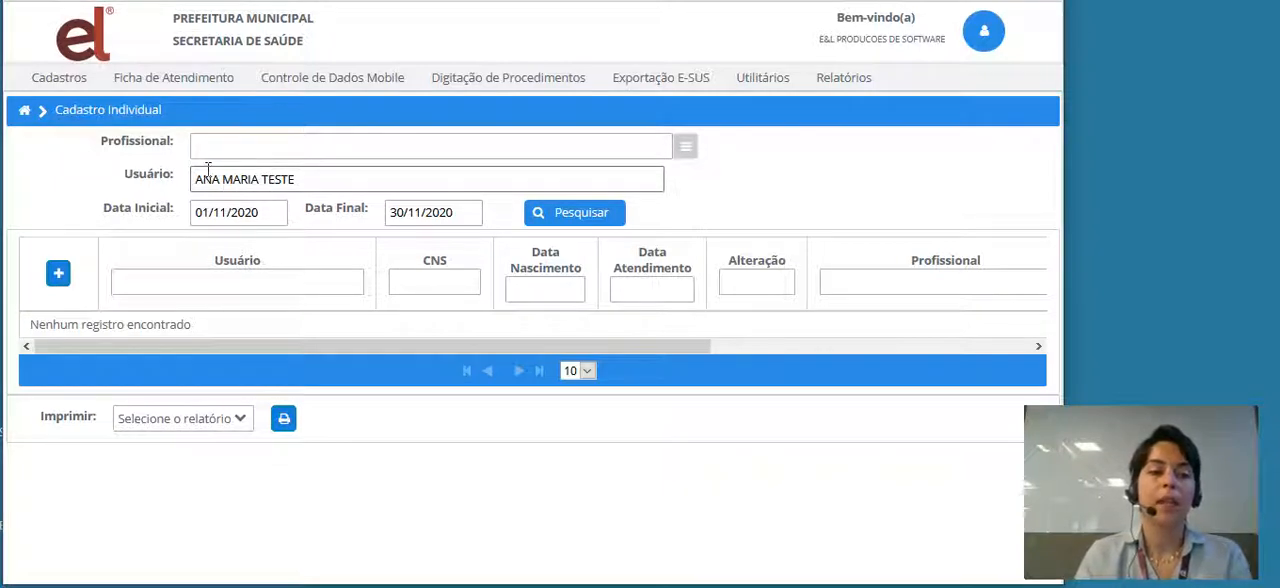
{"action": "left_click", "coordinate": [565, 220]}
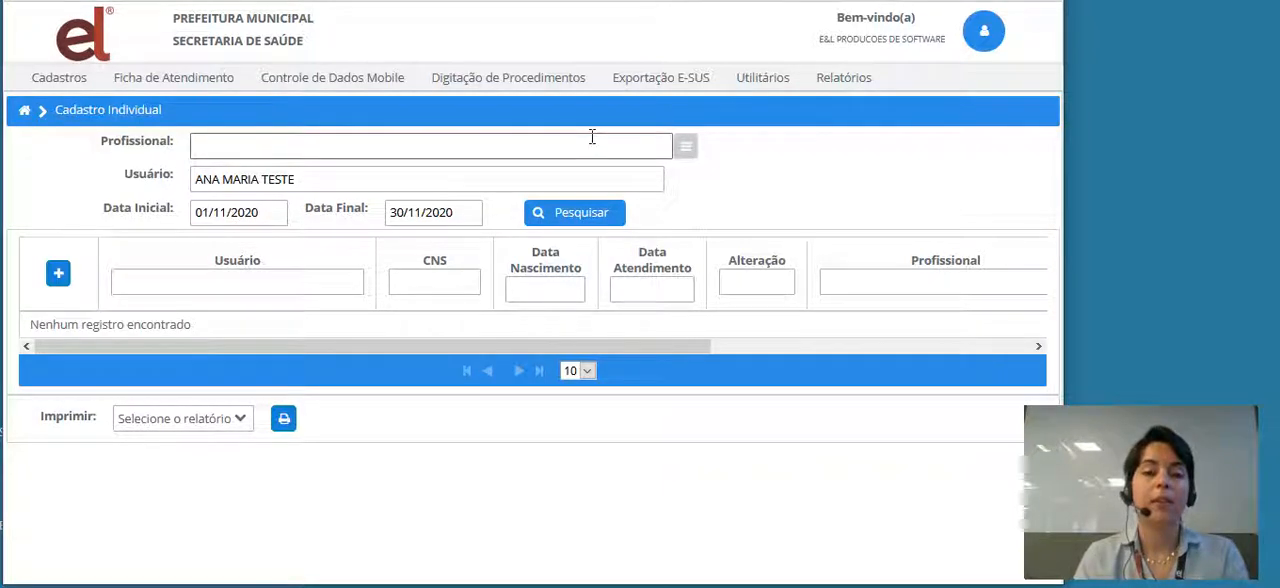
{"action": "left_click", "coordinate": [586, 218]}
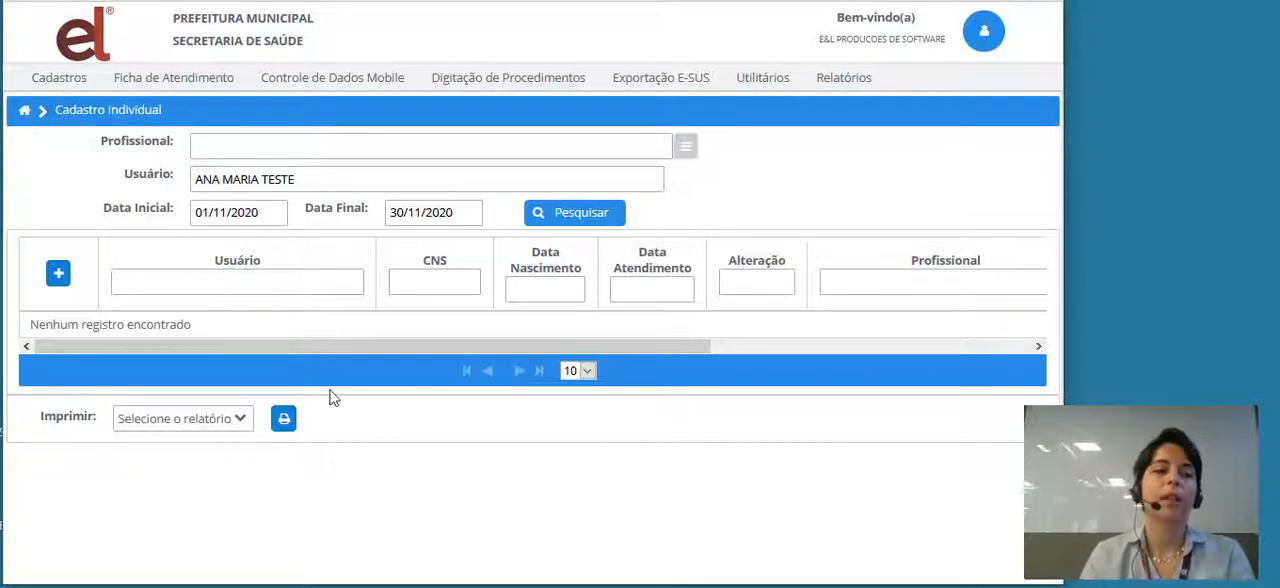
- Look up the same patient in the Usuário da Saúde listing by user name with the Contém match
{"action": "left_click", "coordinate": [53, 84]}
{"action": "left_click", "coordinate": [42, 110]}
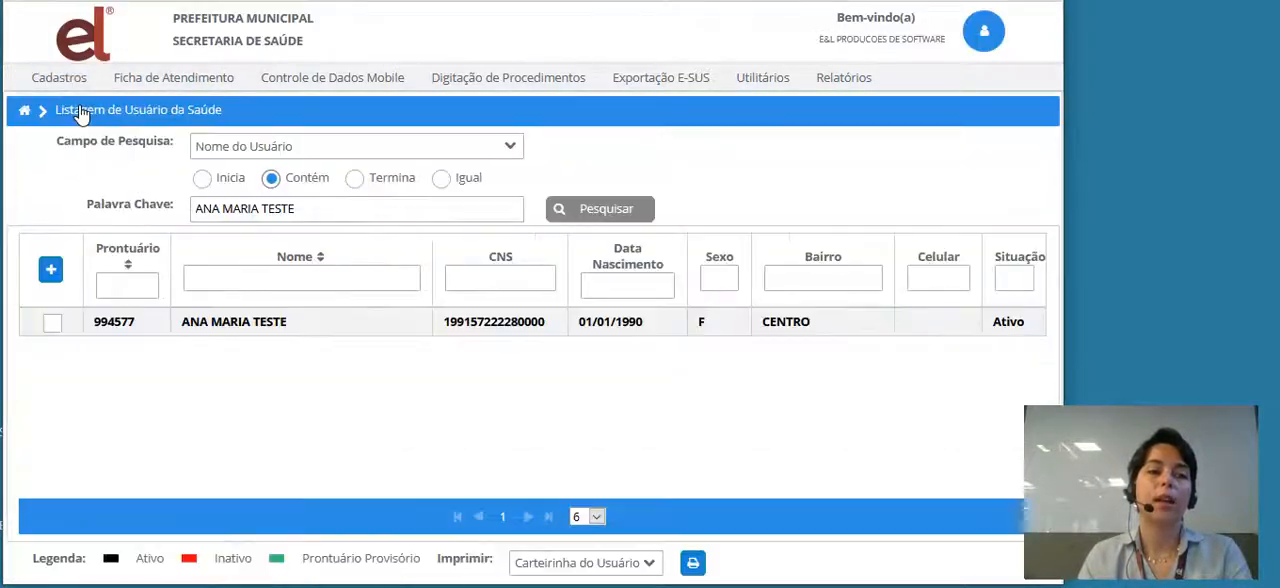
{"action": "left_click", "coordinate": [593, 214]}
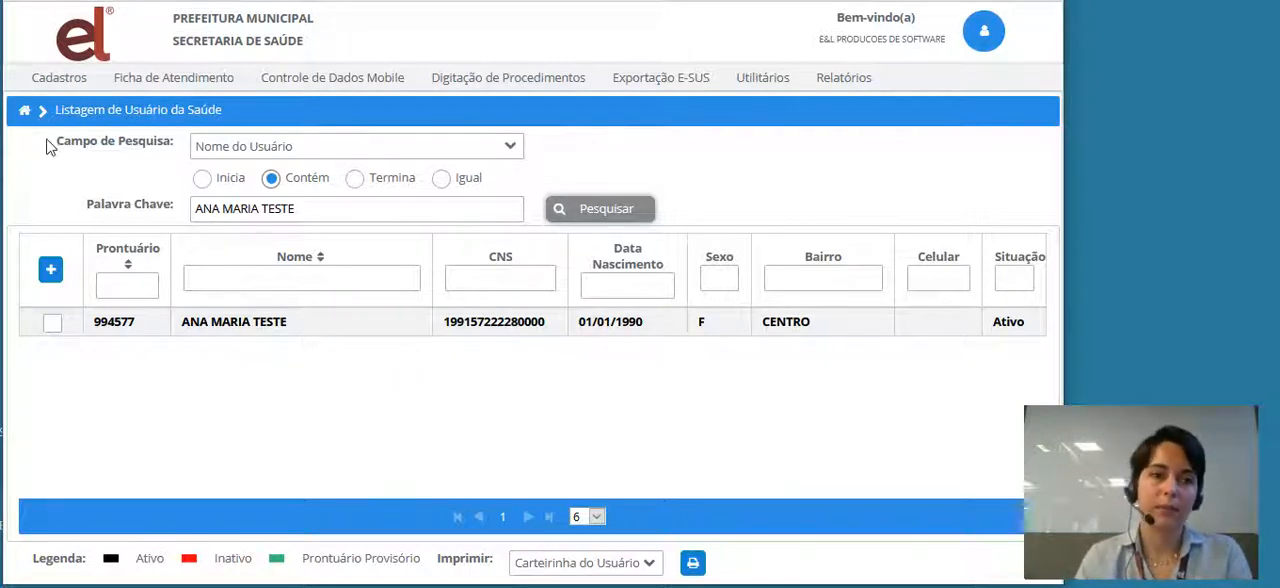
- Return to the Cadastro Individual listing, repeat the patient search for November 2020, and start a new individual registration
{"action": "left_click", "coordinate": [70, 84]}
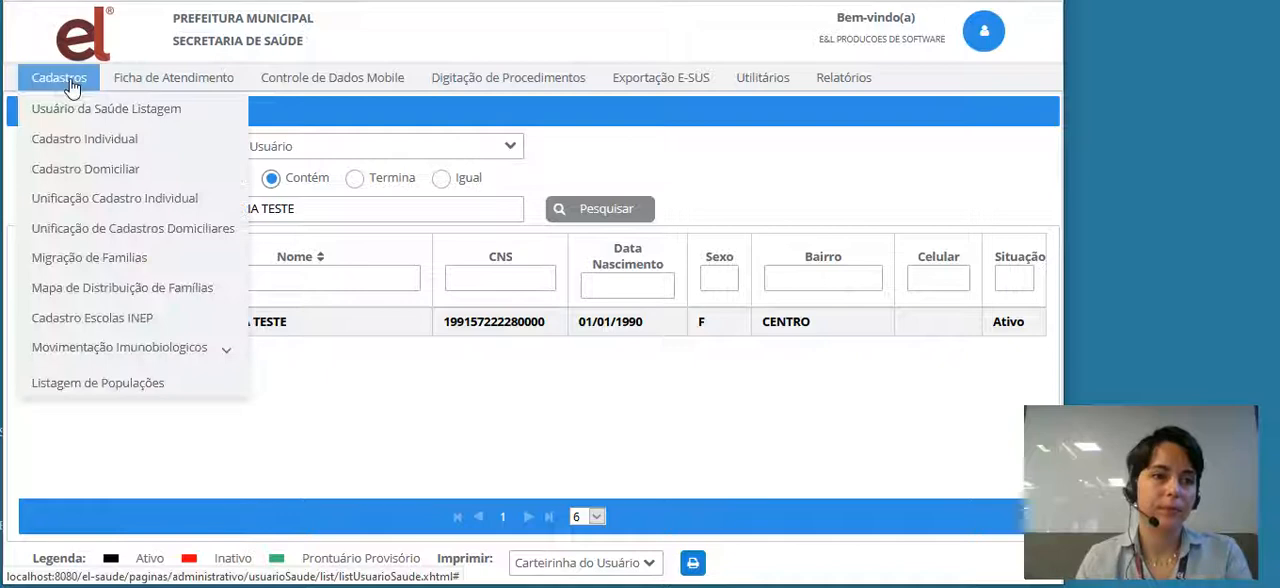
{"action": "left_click", "coordinate": [65, 138]}
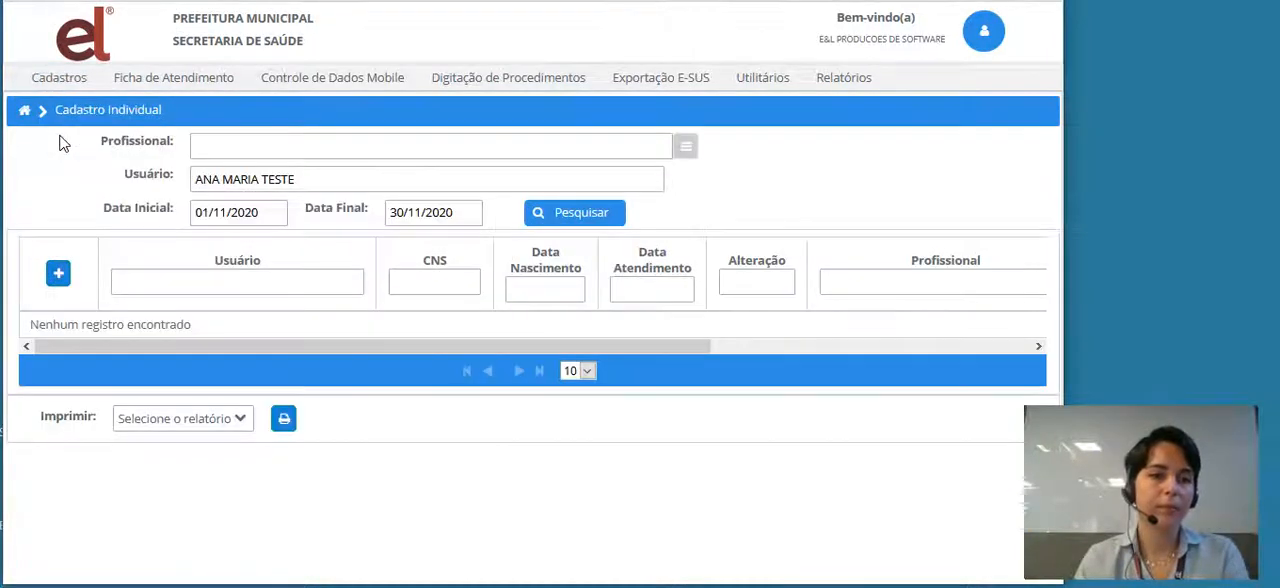
{"action": "left_click", "coordinate": [575, 216]}
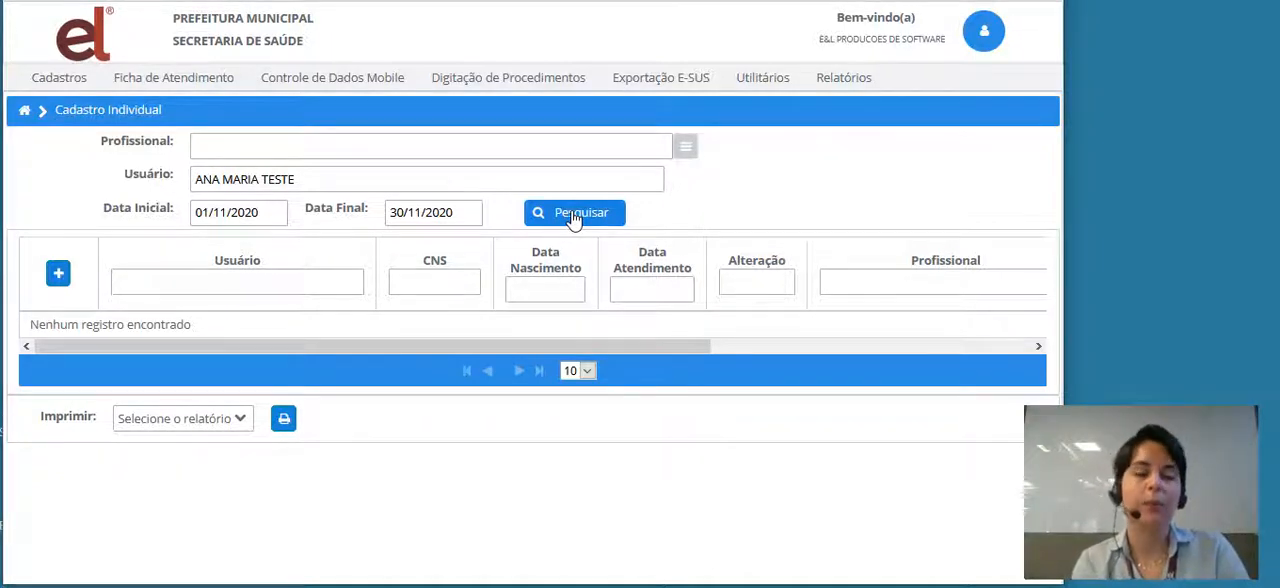
{"action": "left_click", "coordinate": [58, 276]}
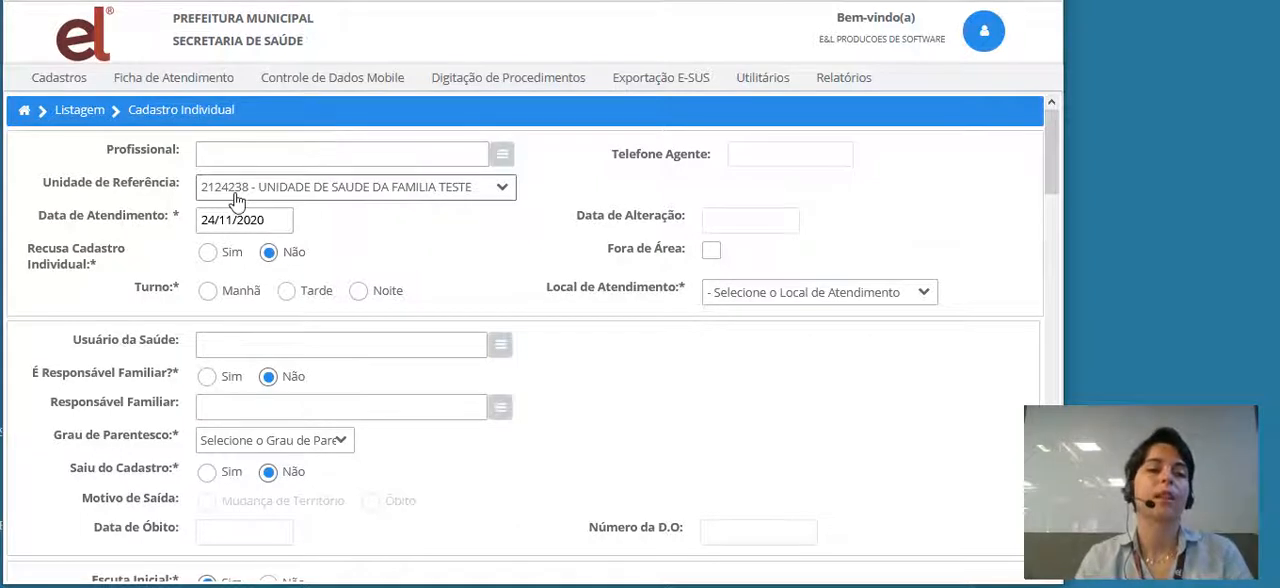
- Assign the community health agent found with "TESTE" as professional, and choose UNIDADE DE SAUDE DA FAMILIA TESTE as reference unit
{"action": "left_click", "coordinate": [429, 154]}
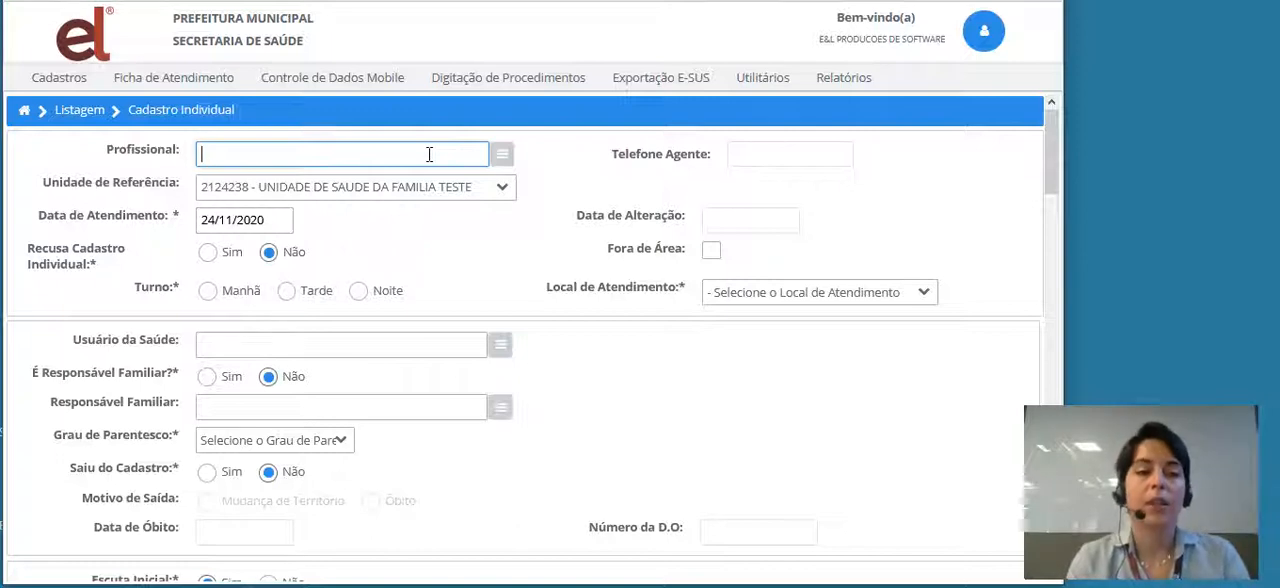
{"action": "type", "text": "T"}
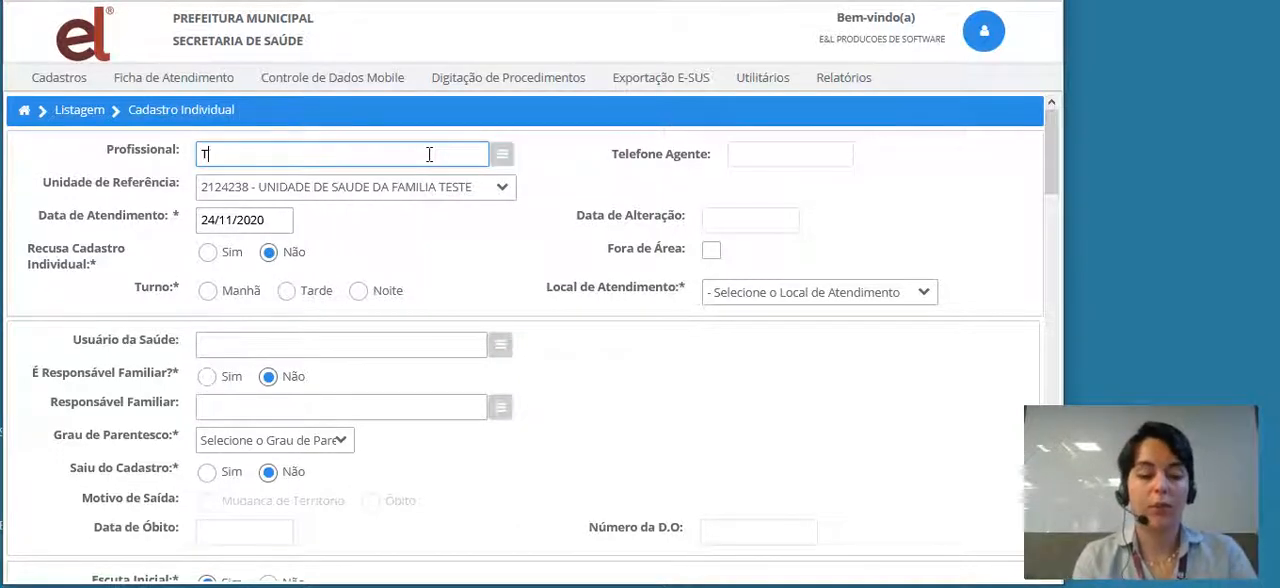
{"action": "type", "text": "ESTE"}
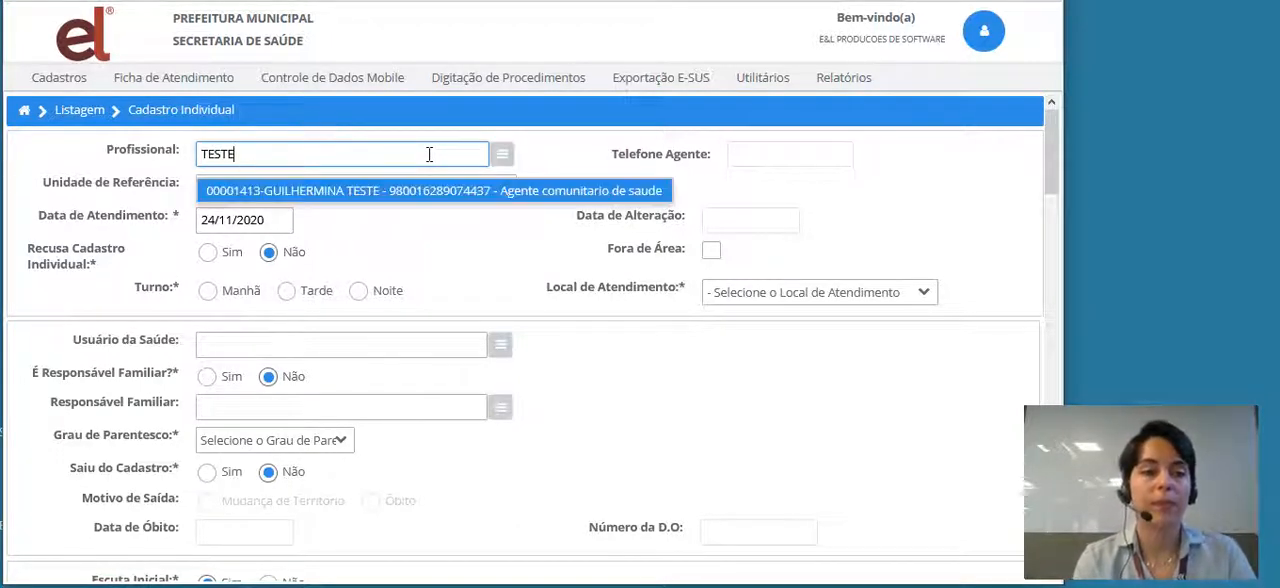
{"action": "left_click", "coordinate": [424, 192]}
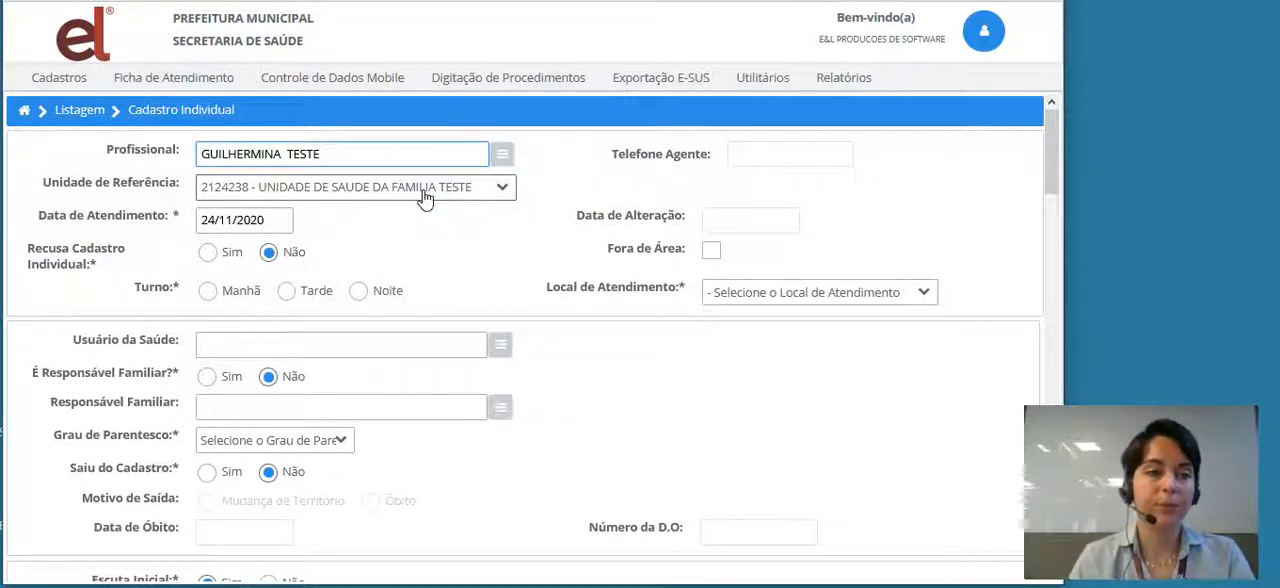
{"action": "left_click", "coordinate": [508, 186]}
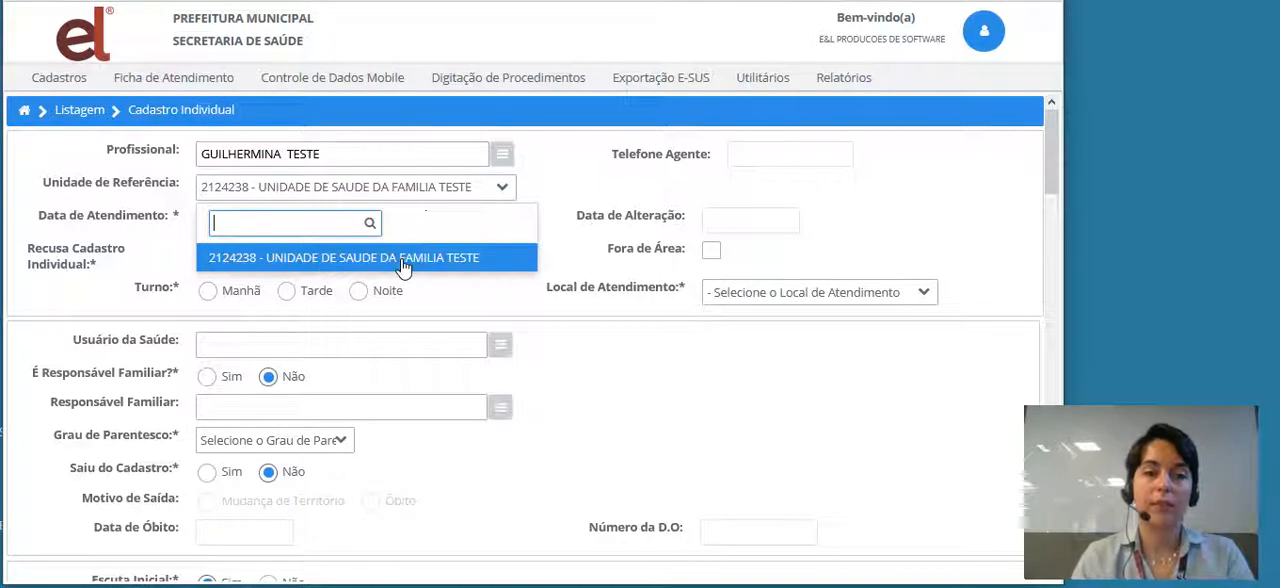
{"action": "left_click", "coordinate": [403, 260]}
{"action": "left_click_drag", "start_coordinate": [402, 262], "coordinate": [403, 220]}
{"action": "left_click", "coordinate": [402, 218]}
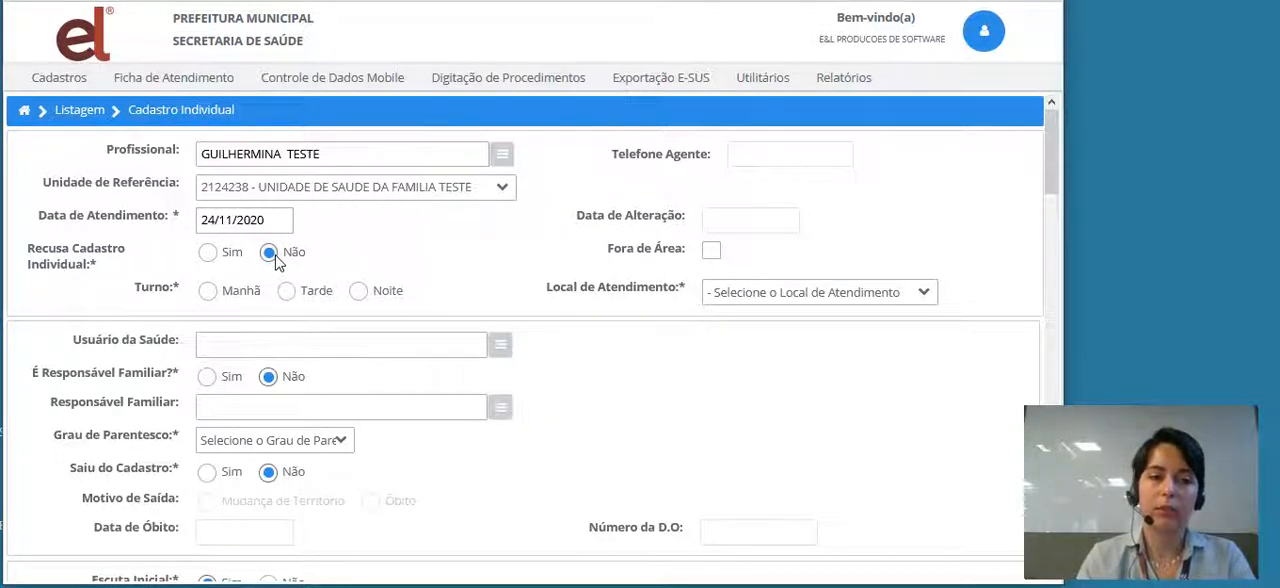
- Set the attendance shift to Manhã and the place of attendance to 4 - Domicílio
{"action": "left_click", "coordinate": [207, 292]}
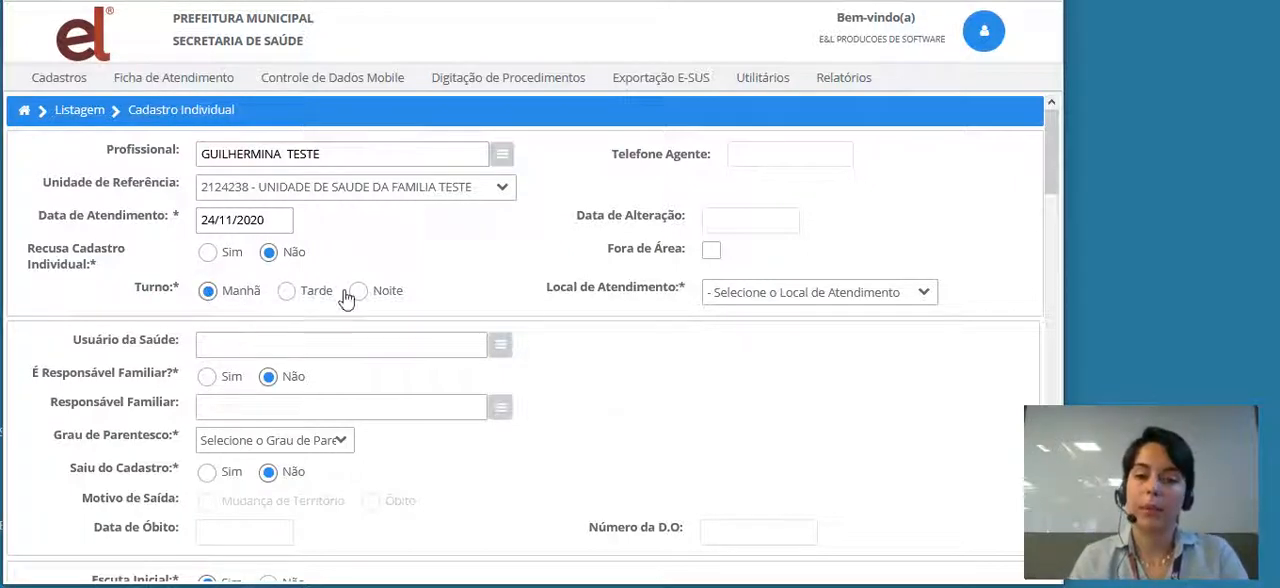
{"action": "left_click", "coordinate": [925, 296]}
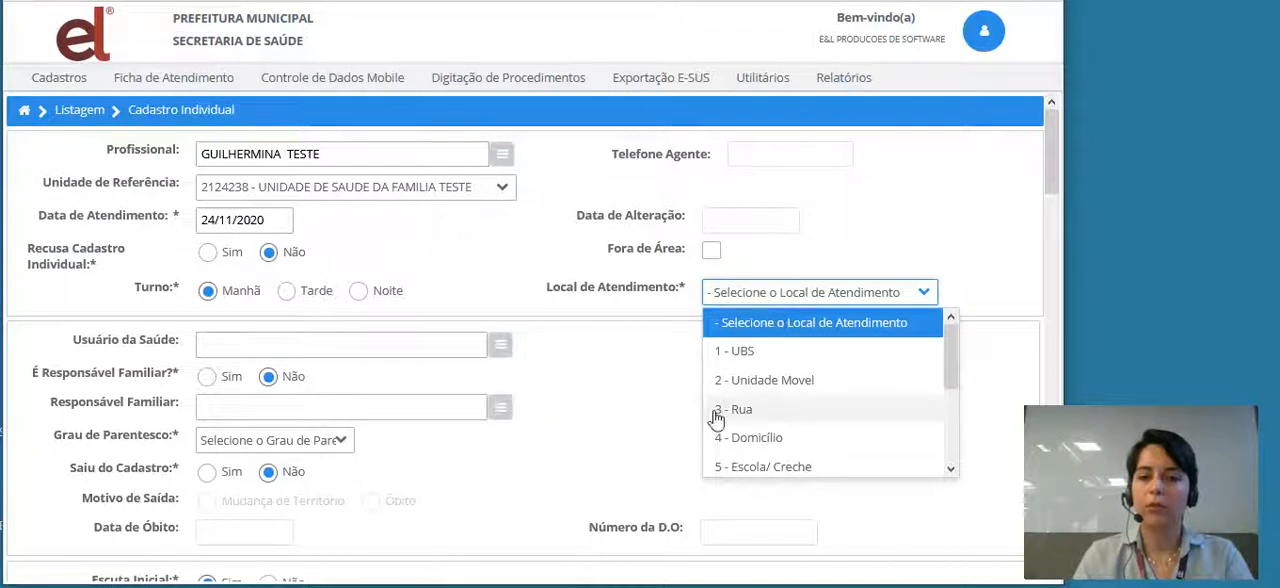
{"action": "left_click", "coordinate": [757, 443]}
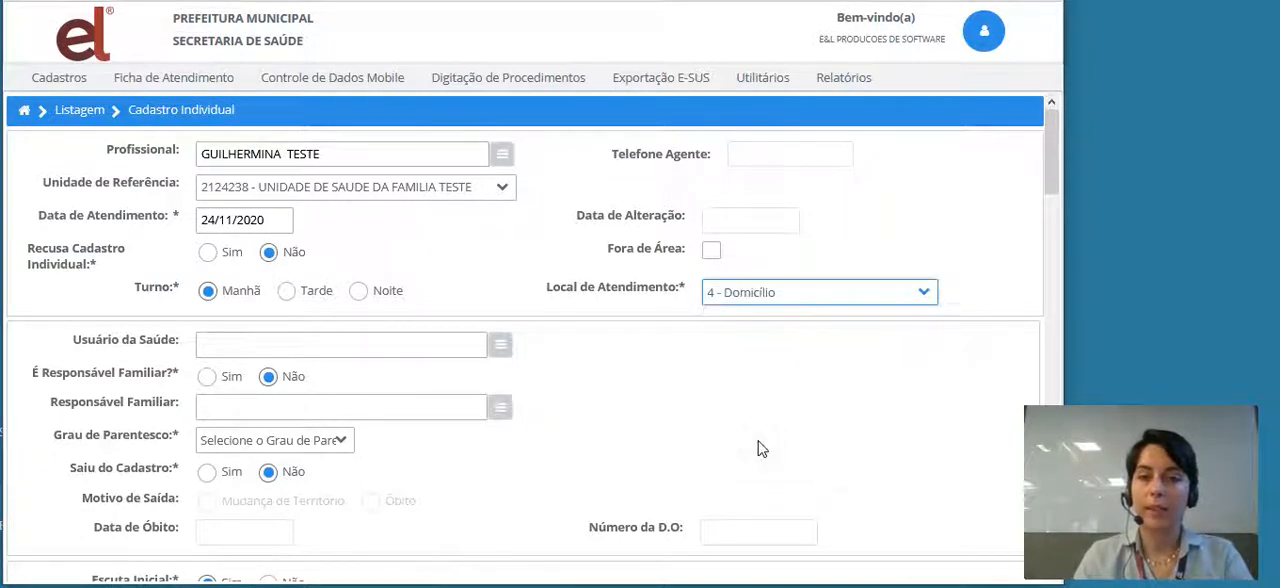
- Find the patient with "TESTE" as the Usuário da Saúde and answer Sim to É Responsável Familiar
{"action": "left_click", "coordinate": [423, 344]}
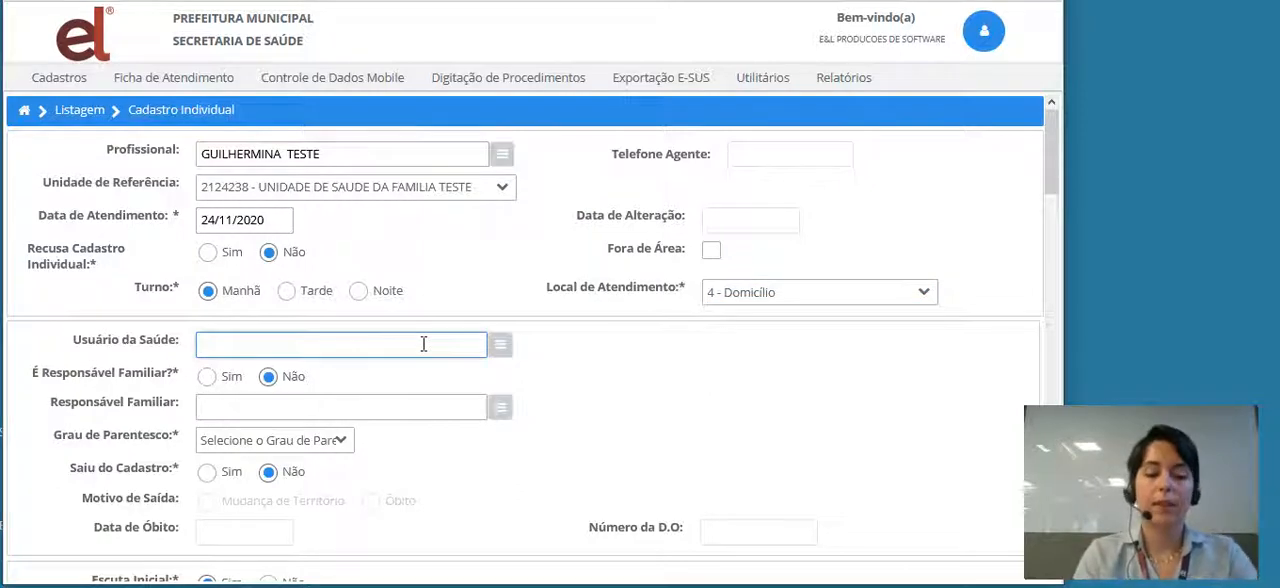
{"action": "type", "text": "TESTE"}
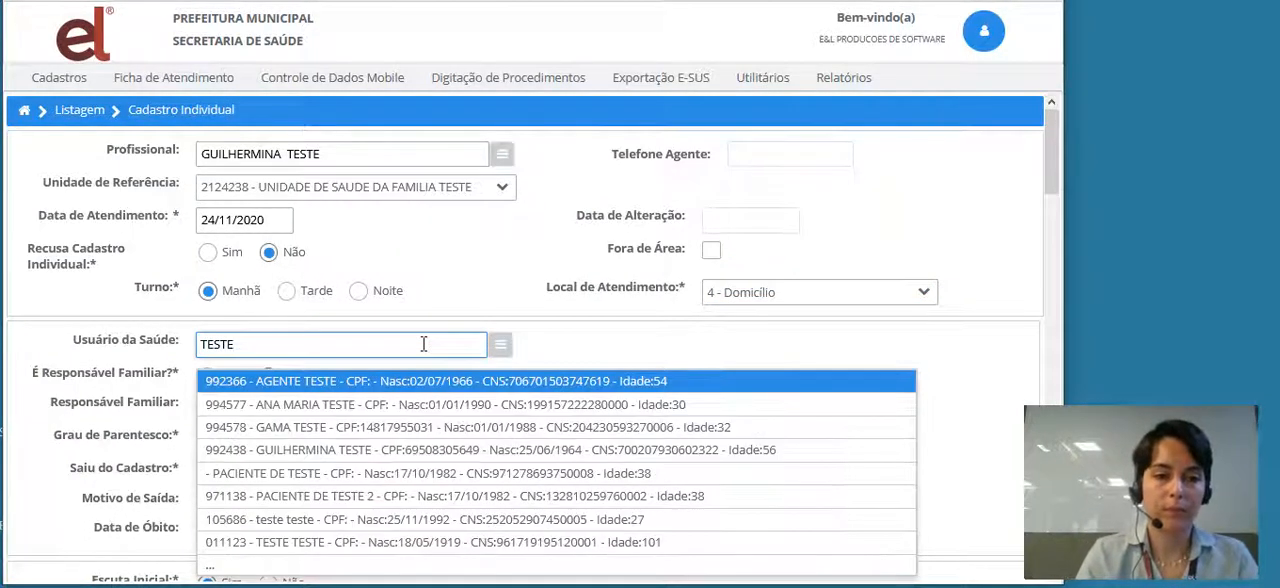
{"action": "left_click", "coordinate": [330, 404]}
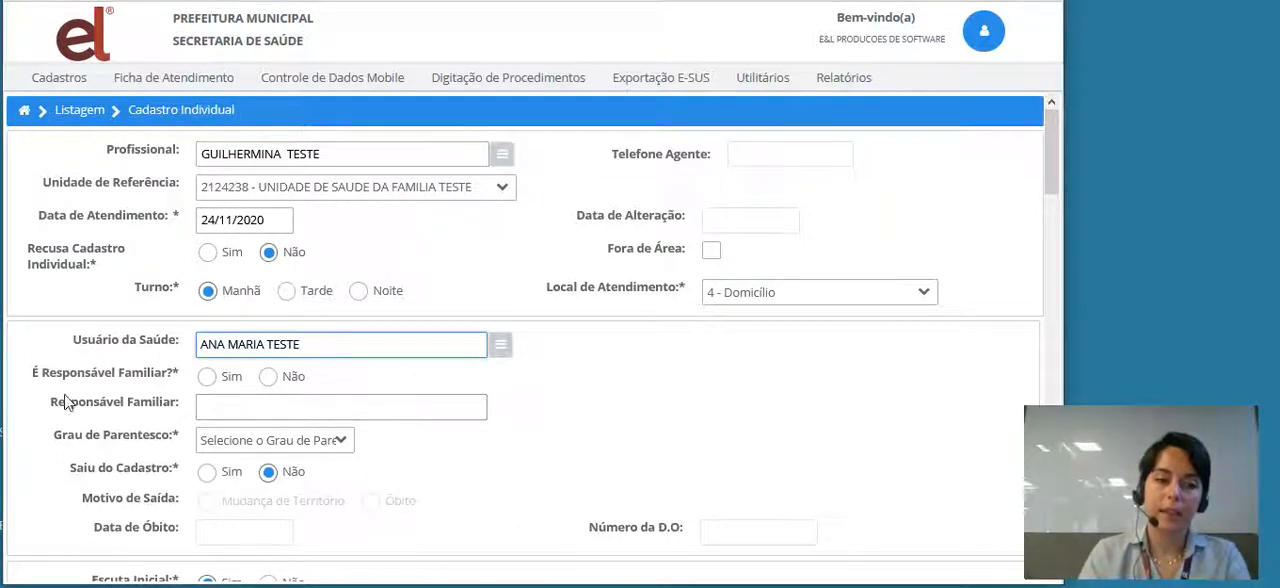
{"action": "left_click", "coordinate": [206, 378]}
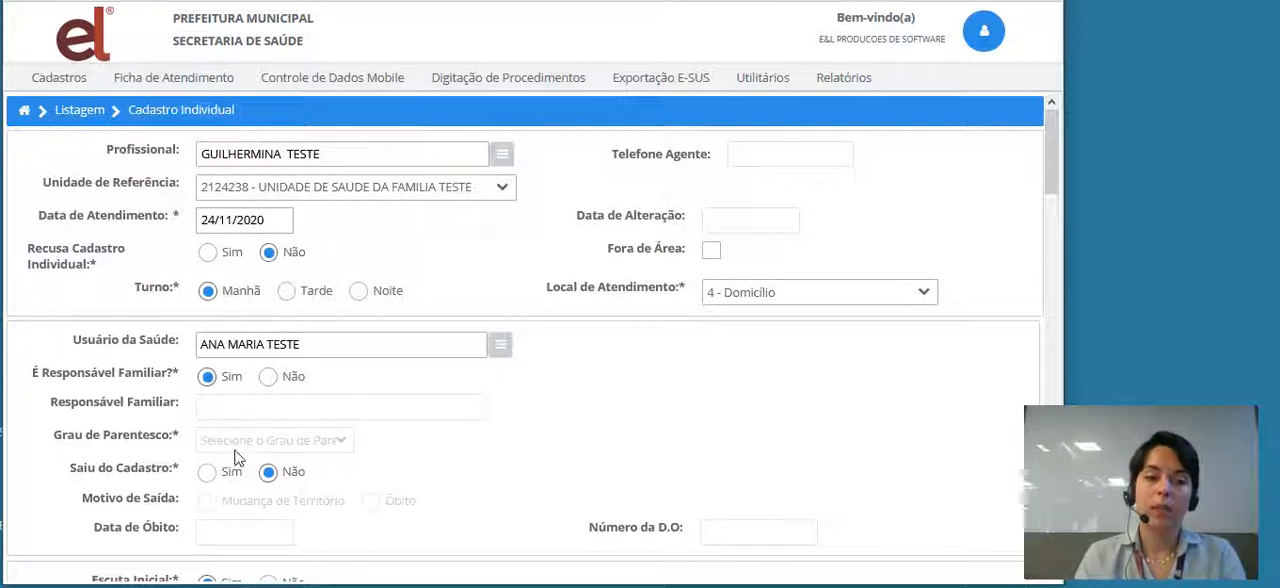
{"action": "left_click", "coordinate": [268, 379]}
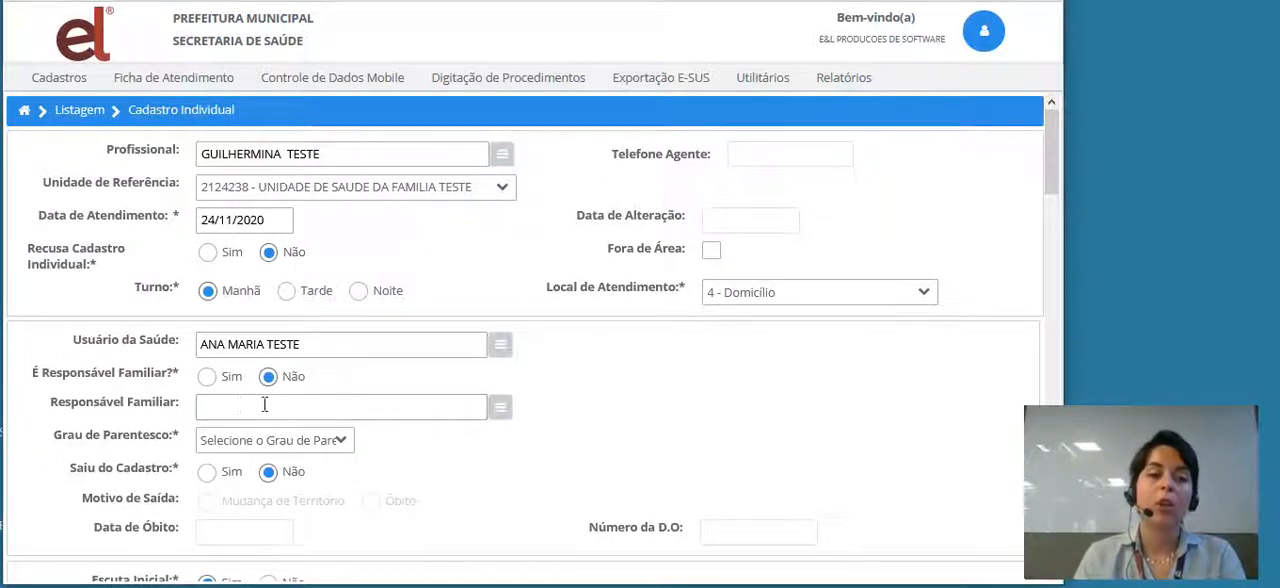
{"action": "left_click", "coordinate": [207, 378]}
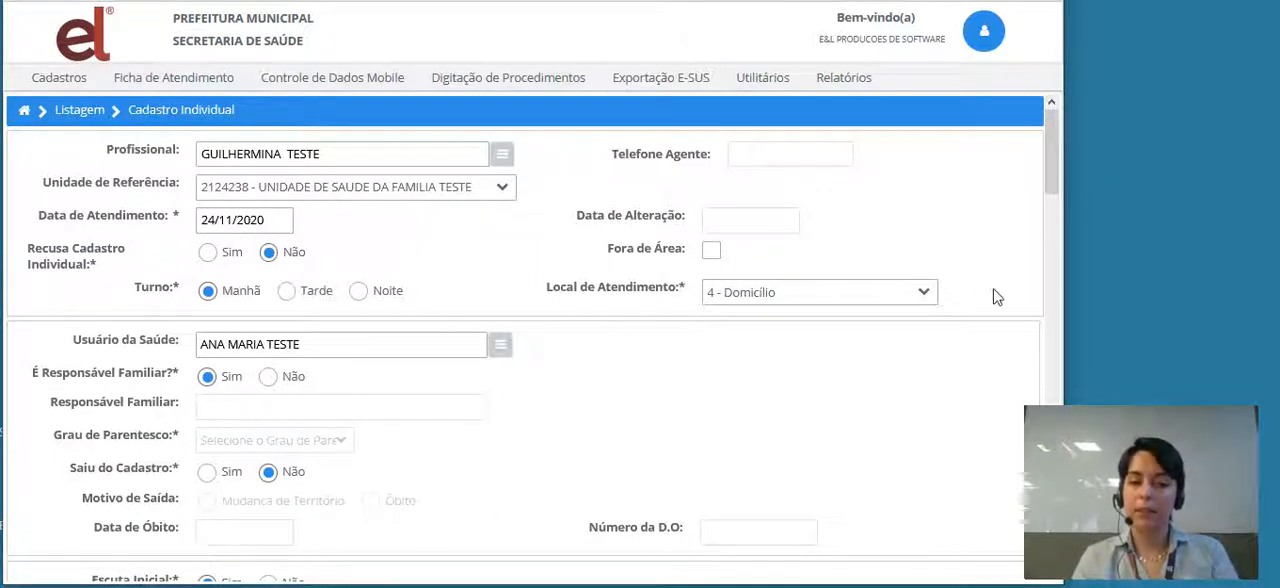
- Examine the options offered for sexual orientation and gender identity, returning both disclosure answers to Não
{"action": "left_click_drag", "start_coordinate": [1053, 173], "coordinate": [1055, 262]}
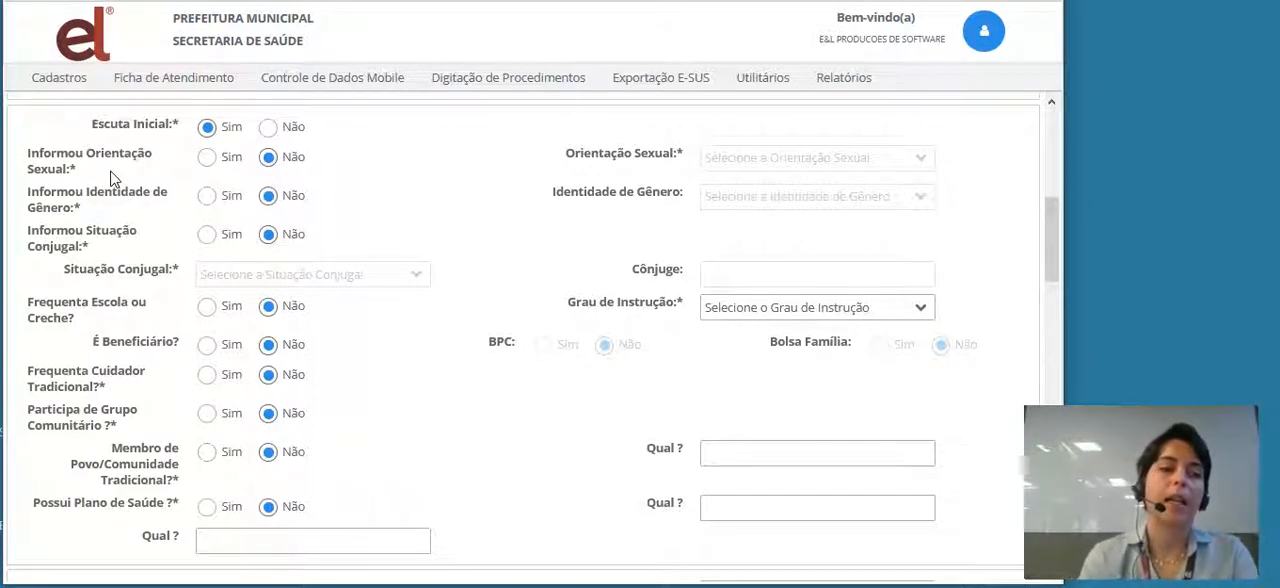
{"action": "left_click", "coordinate": [209, 157]}
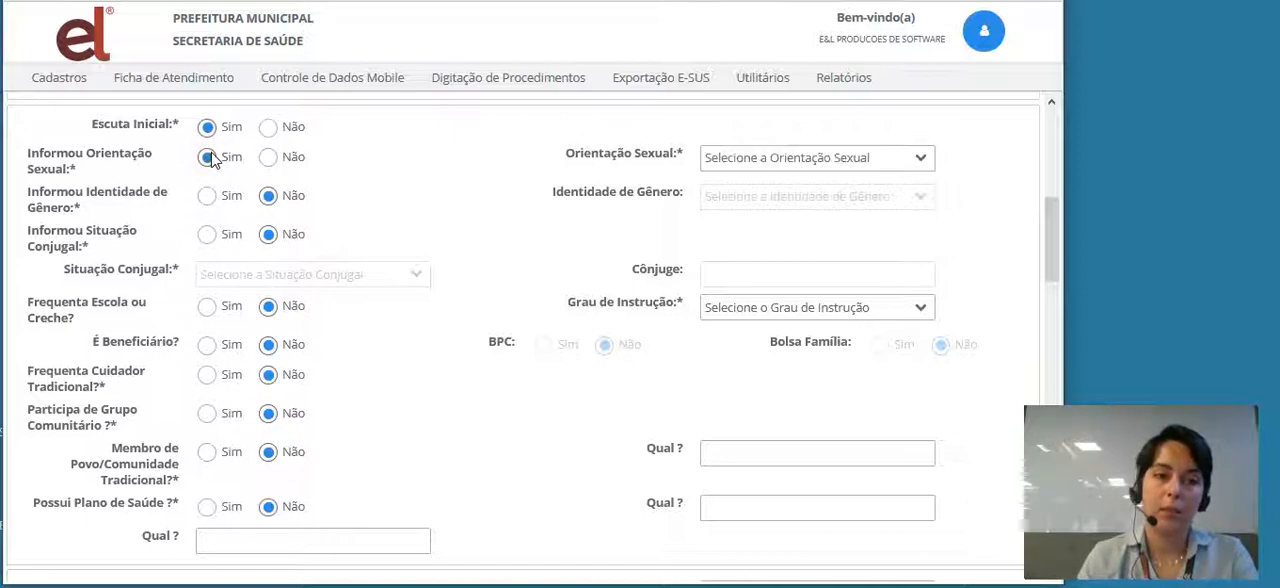
{"action": "left_click", "coordinate": [919, 166]}
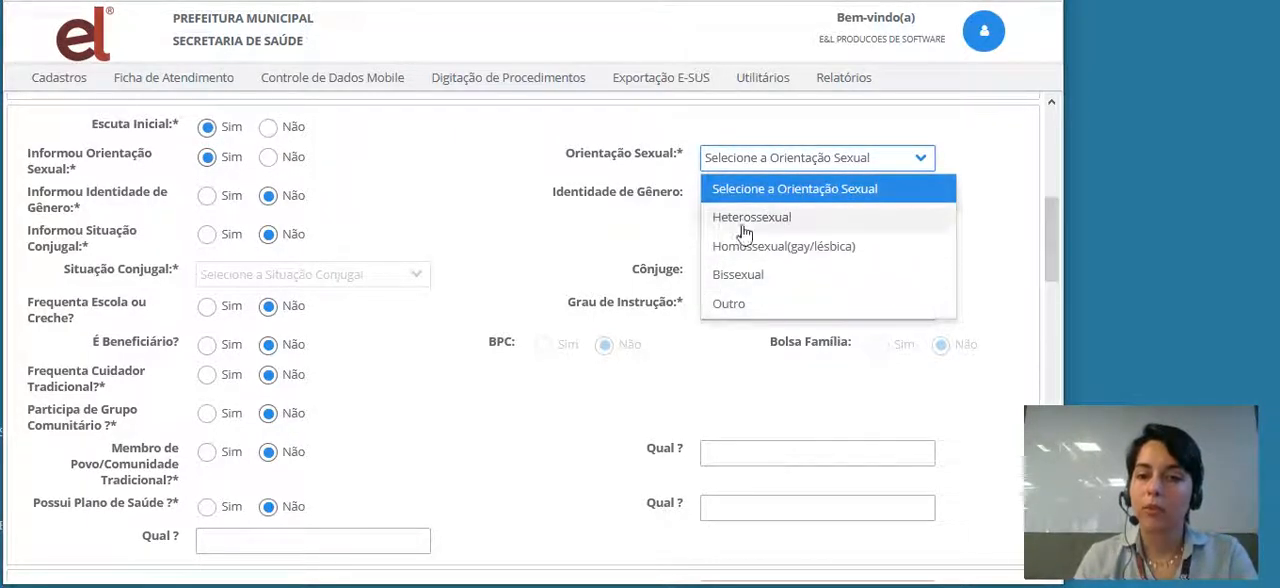
{"action": "left_click", "coordinate": [918, 162]}
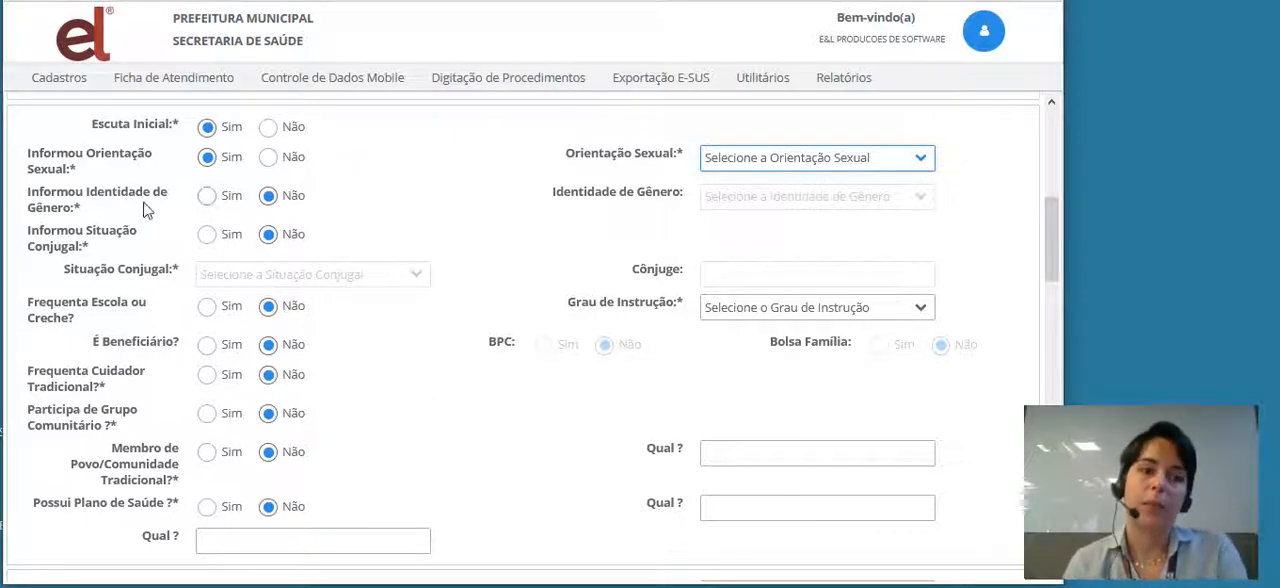
{"action": "left_click", "coordinate": [266, 161]}
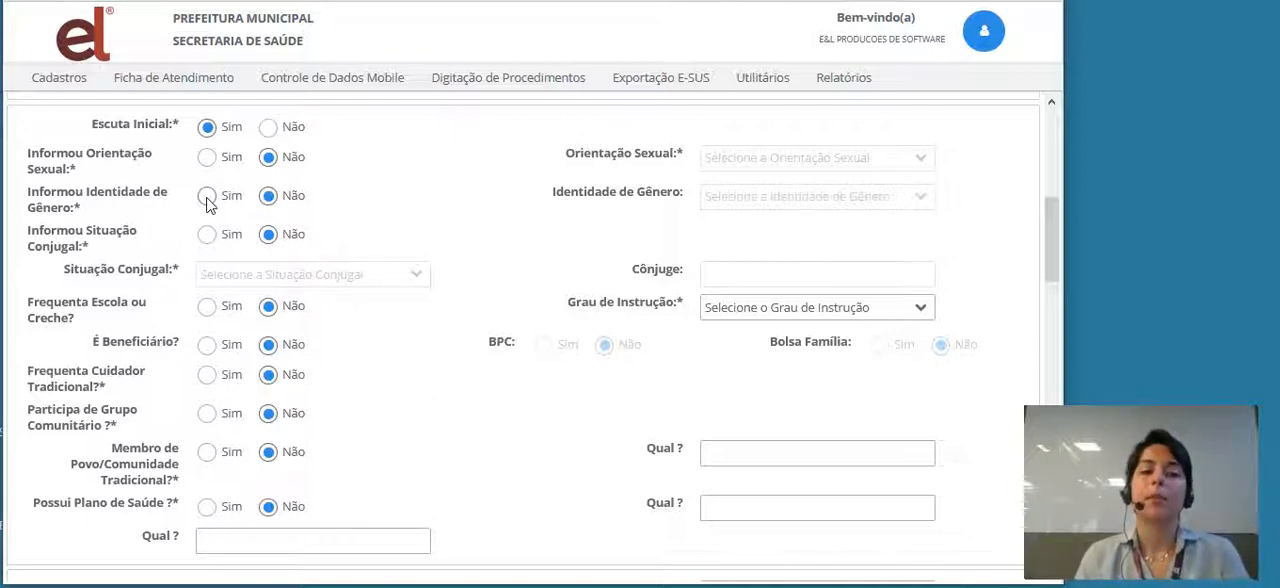
{"action": "left_click", "coordinate": [207, 197]}
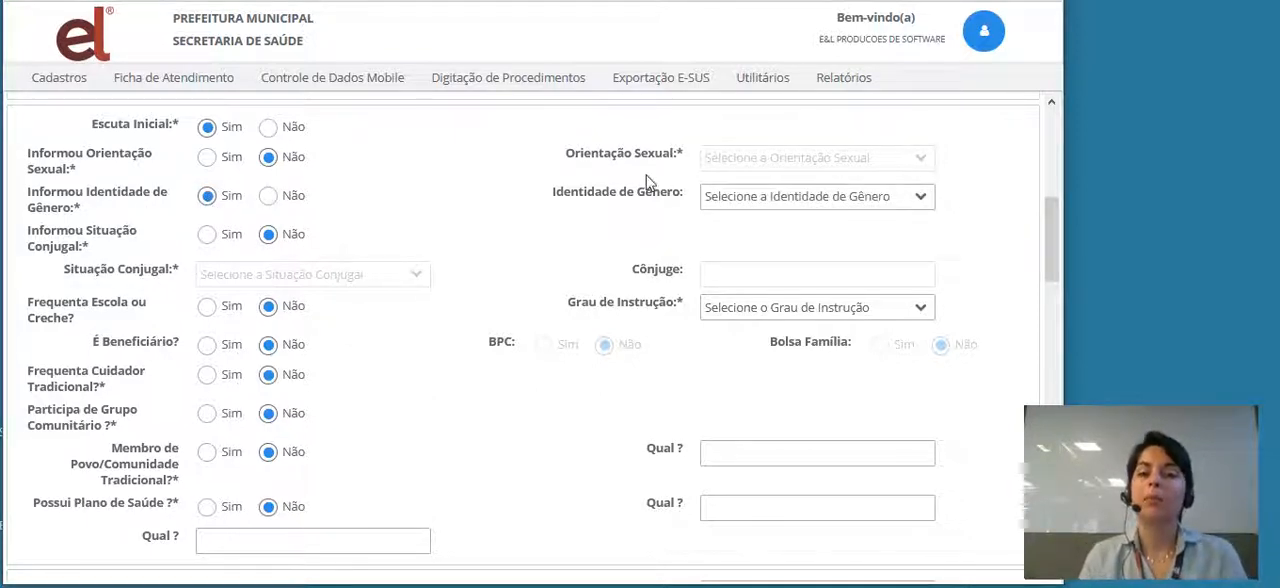
{"action": "left_click", "coordinate": [911, 201]}
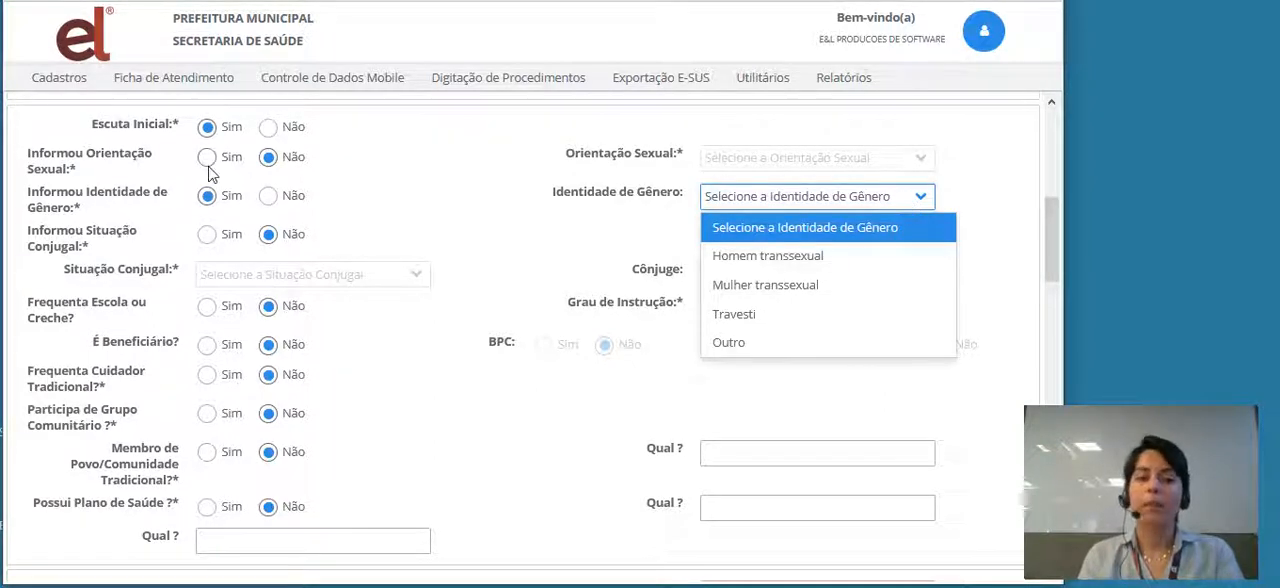
{"action": "left_click", "coordinate": [268, 198]}
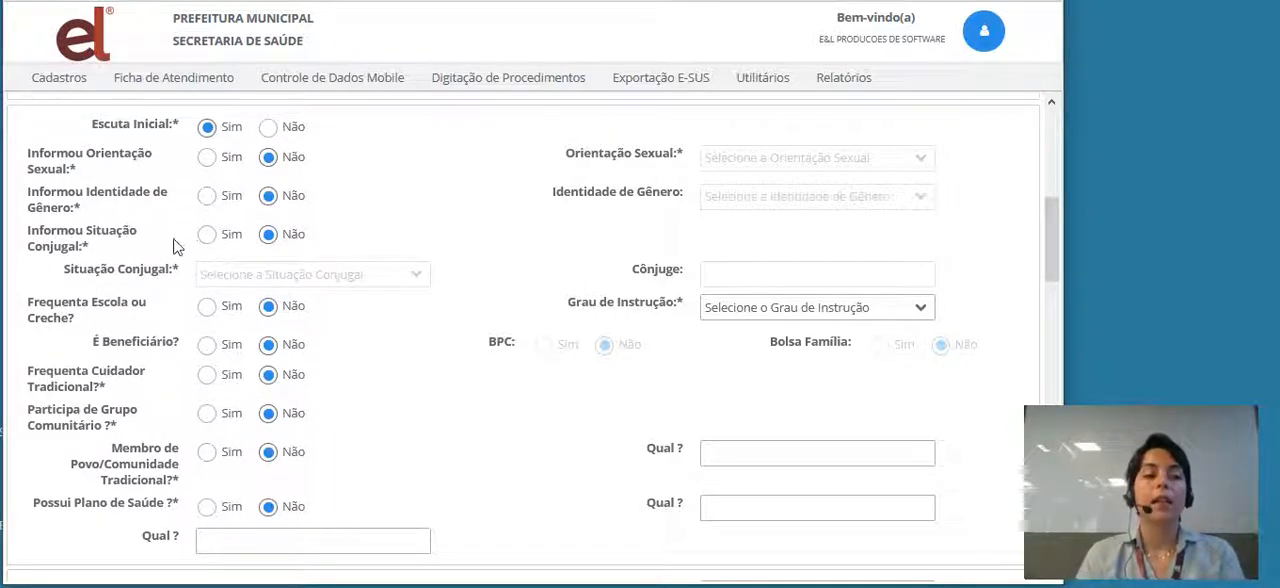
- Answer Sim to Informou Situação Conjugal and set the marital status to Casado(a)
{"action": "left_click", "coordinate": [207, 236]}
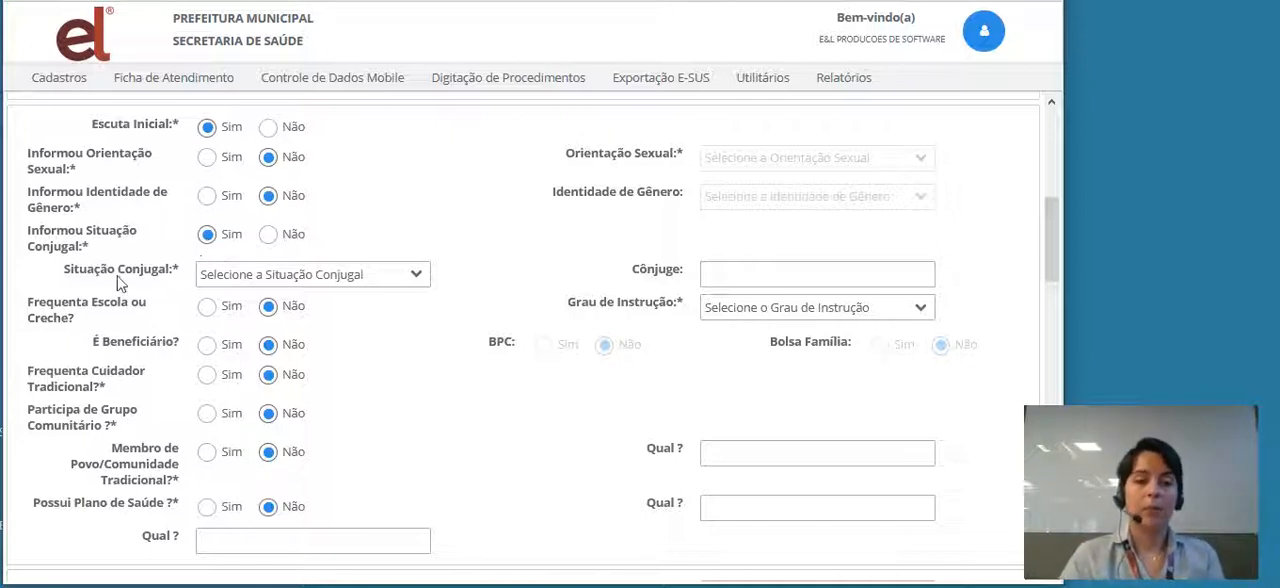
{"action": "left_click", "coordinate": [413, 280]}
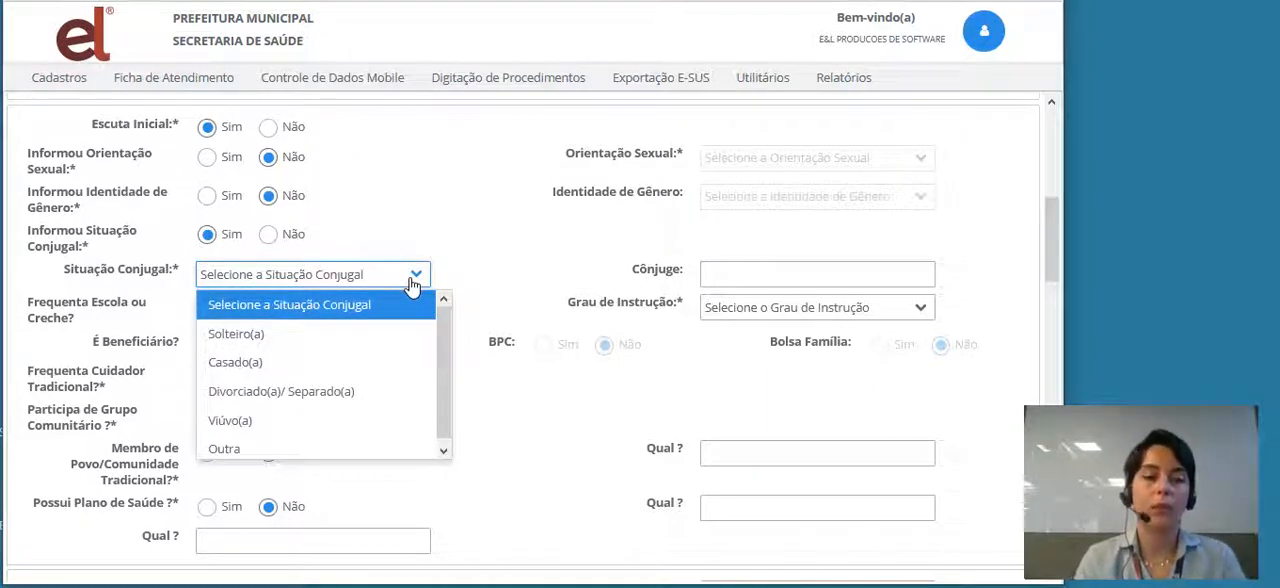
{"action": "left_click", "coordinate": [252, 363]}
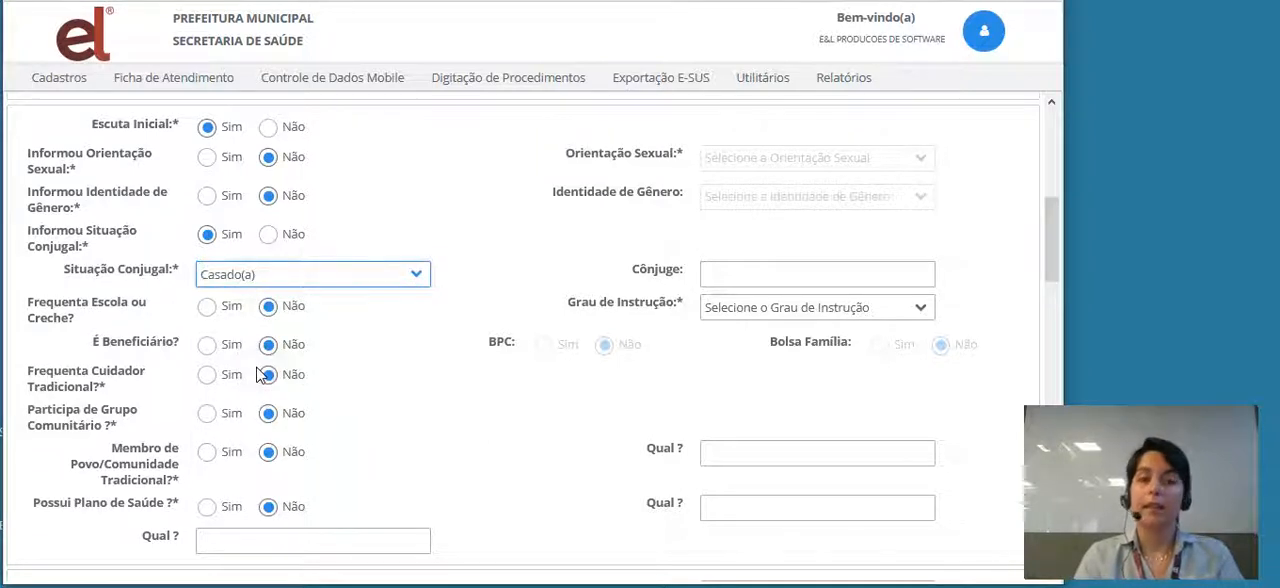
- Enter the spouse's name in Cônjuge and look through the education levels offered in Grau de Instrução
{"action": "left_click", "coordinate": [742, 274]}
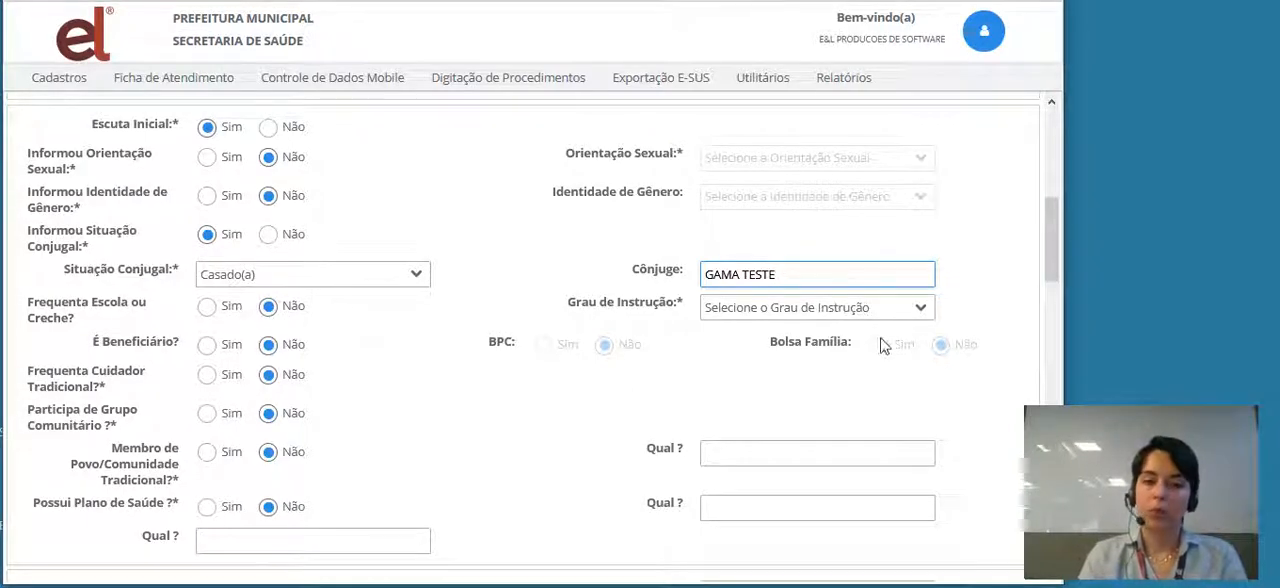
{"action": "left_click", "coordinate": [922, 311]}
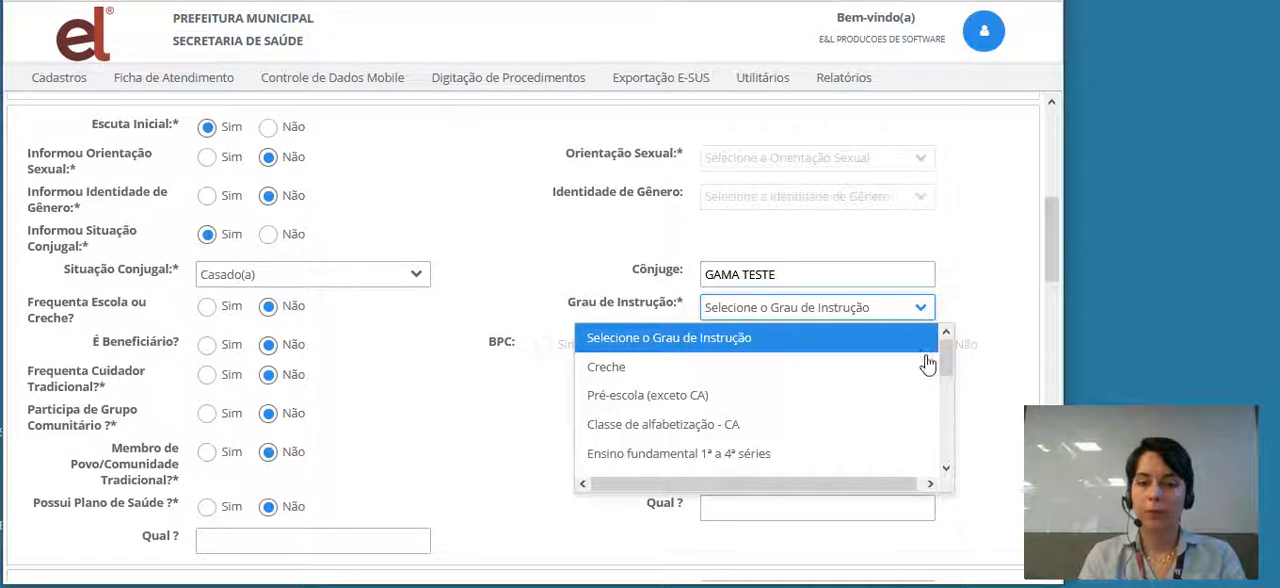
{"action": "left_click", "coordinate": [946, 468]}
{"action": "left_click", "coordinate": [946, 468]}
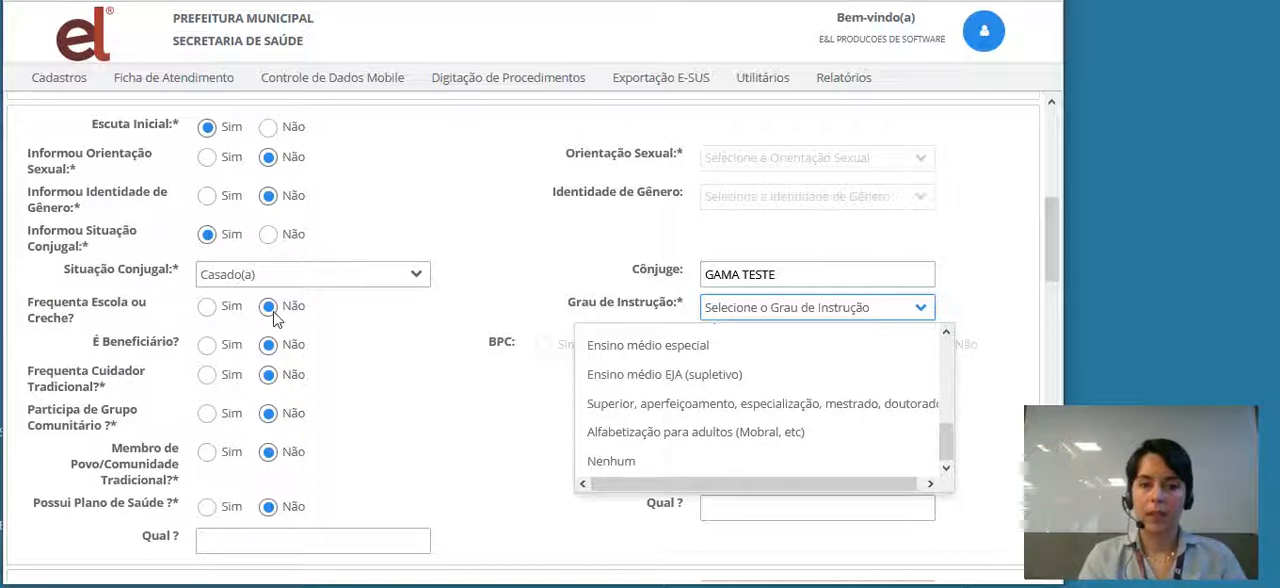
- Try Sim for Frequenta Escola ou Creche, check the Grau de Instrução options, and return the answer to Não
{"action": "left_click", "coordinate": [206, 308]}
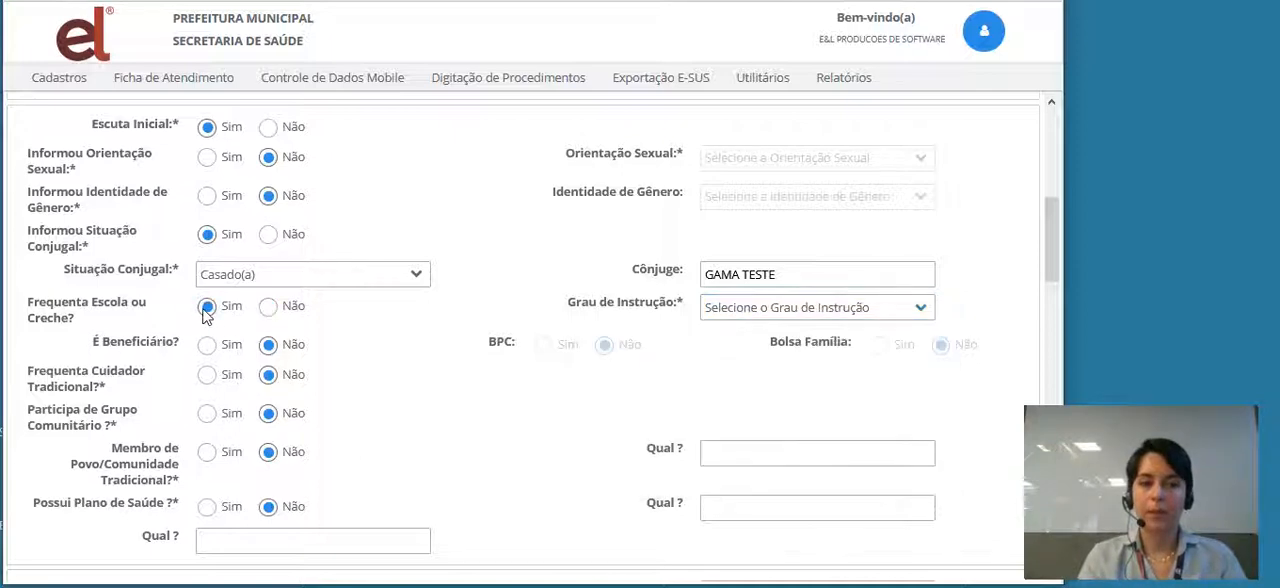
{"action": "left_click", "coordinate": [926, 313]}
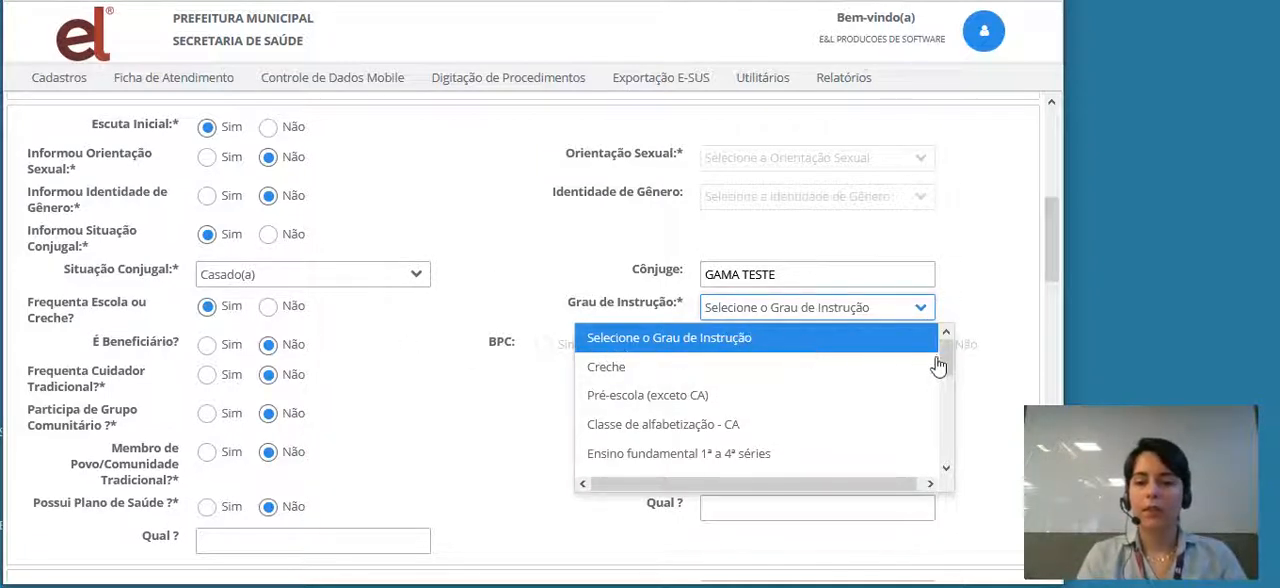
{"action": "left_click", "coordinate": [268, 306]}
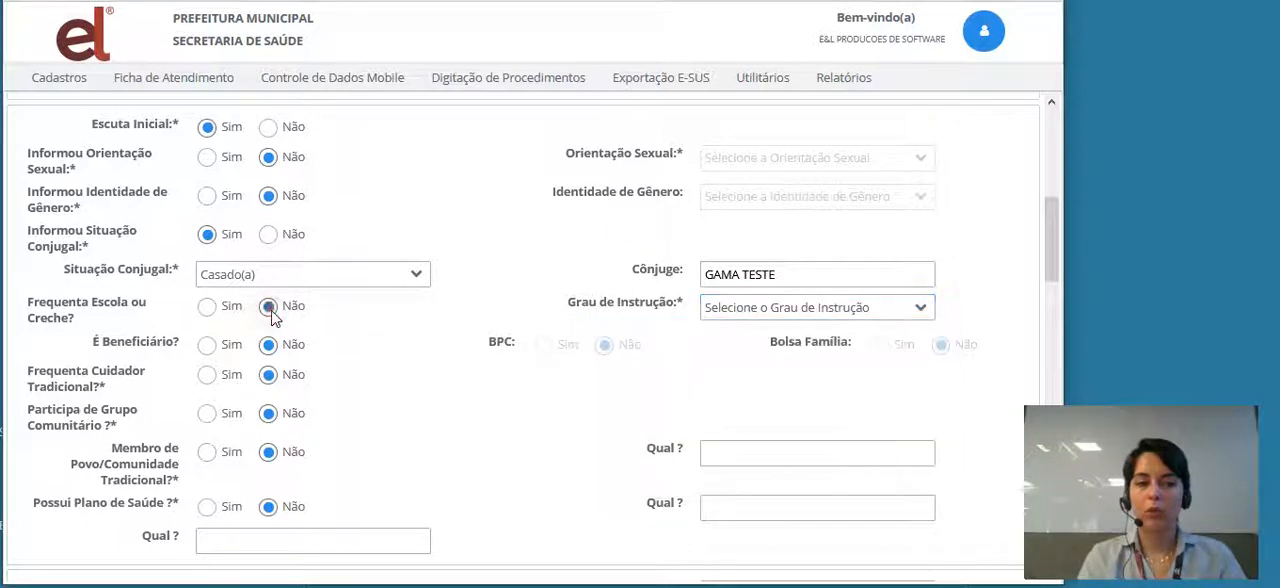
- Set Grau de Instrução to Ensino fundamental completo
{"action": "left_click", "coordinate": [924, 308]}
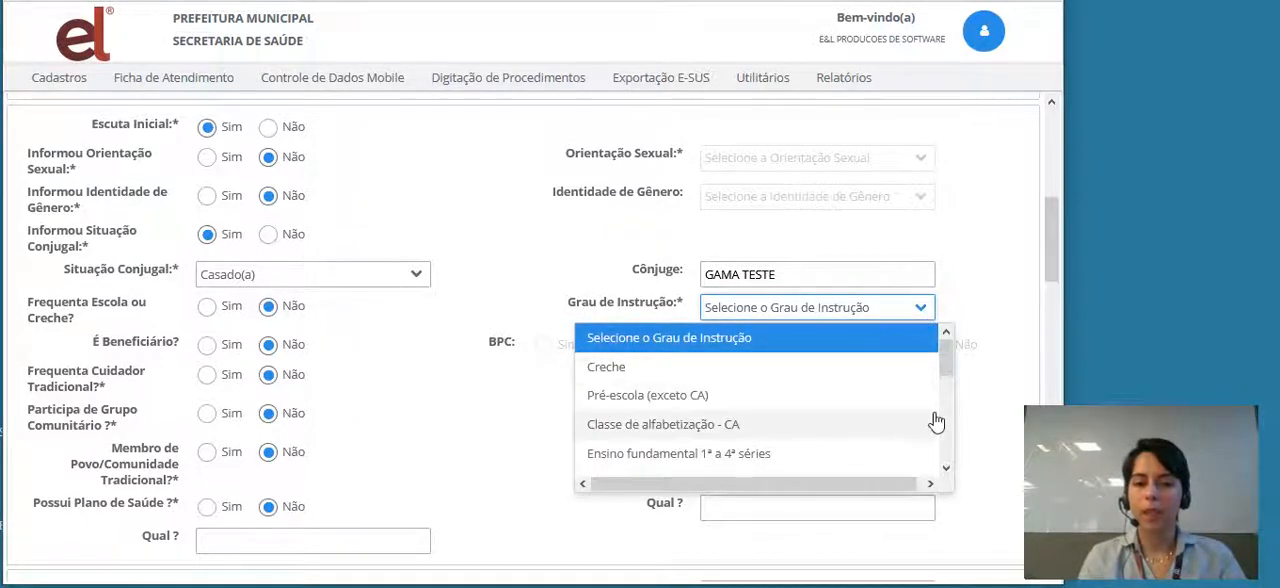
{"action": "left_click_drag", "start_coordinate": [950, 358], "coordinate": [957, 417]}
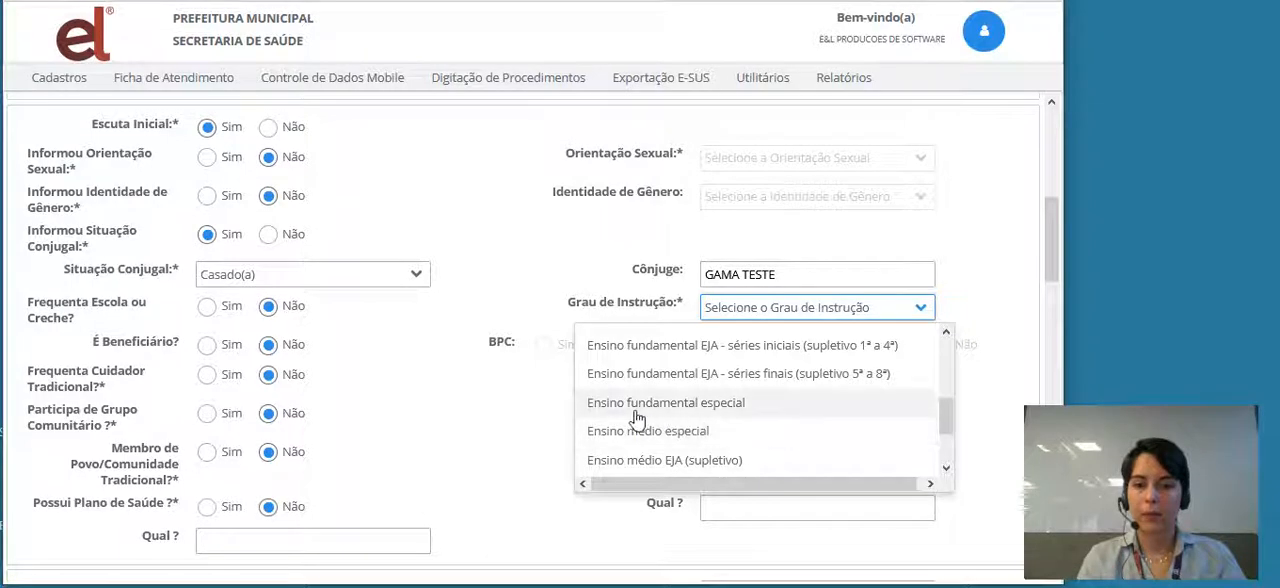
{"action": "scroll", "coordinate": [915, 391], "scroll_direction": "up", "scroll_amount": 3}
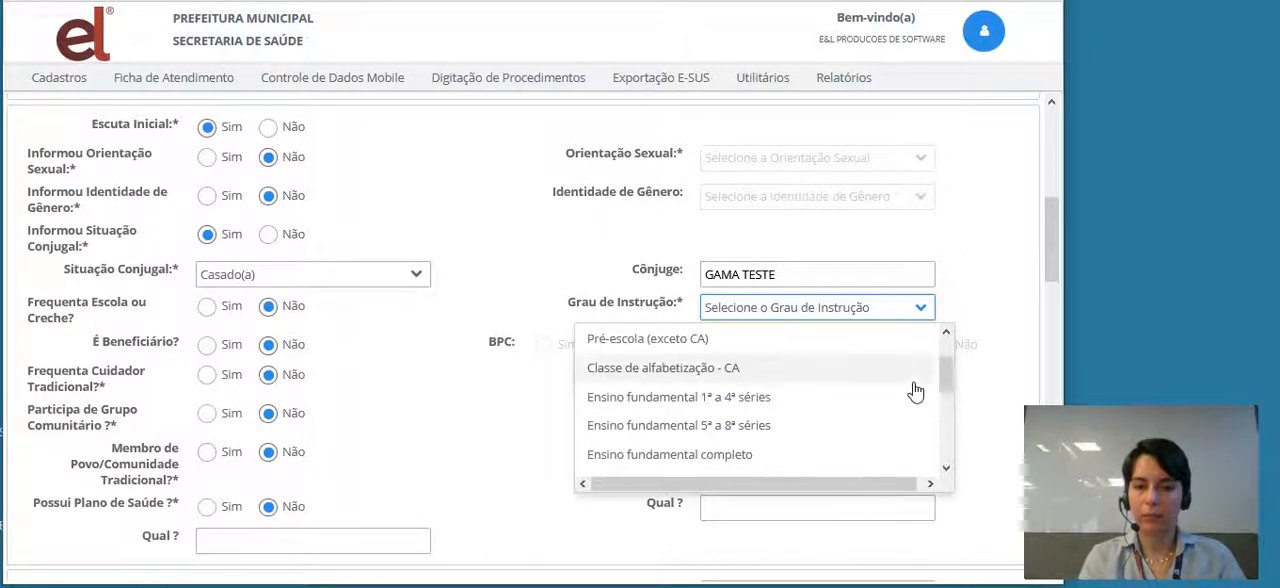
{"action": "left_click", "coordinate": [723, 455]}
{"action": "left_click", "coordinate": [723, 455]}
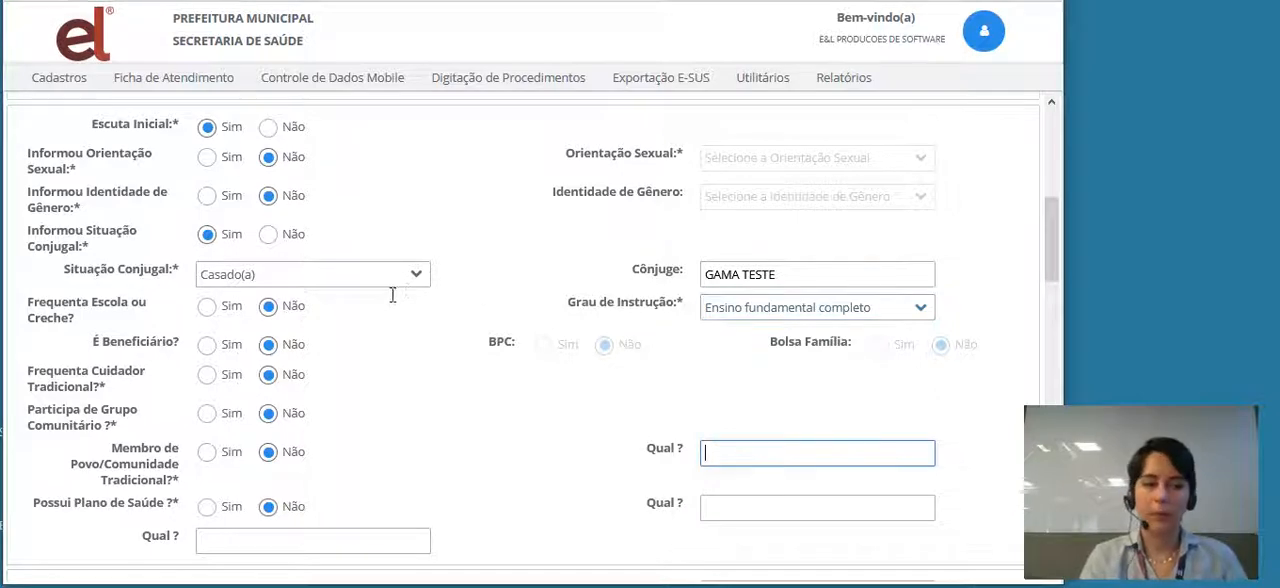
- Try Sim for É Beneficiário, return it to Não, and keep Possui Plano de Saúde at Não
{"action": "left_click", "coordinate": [206, 345]}
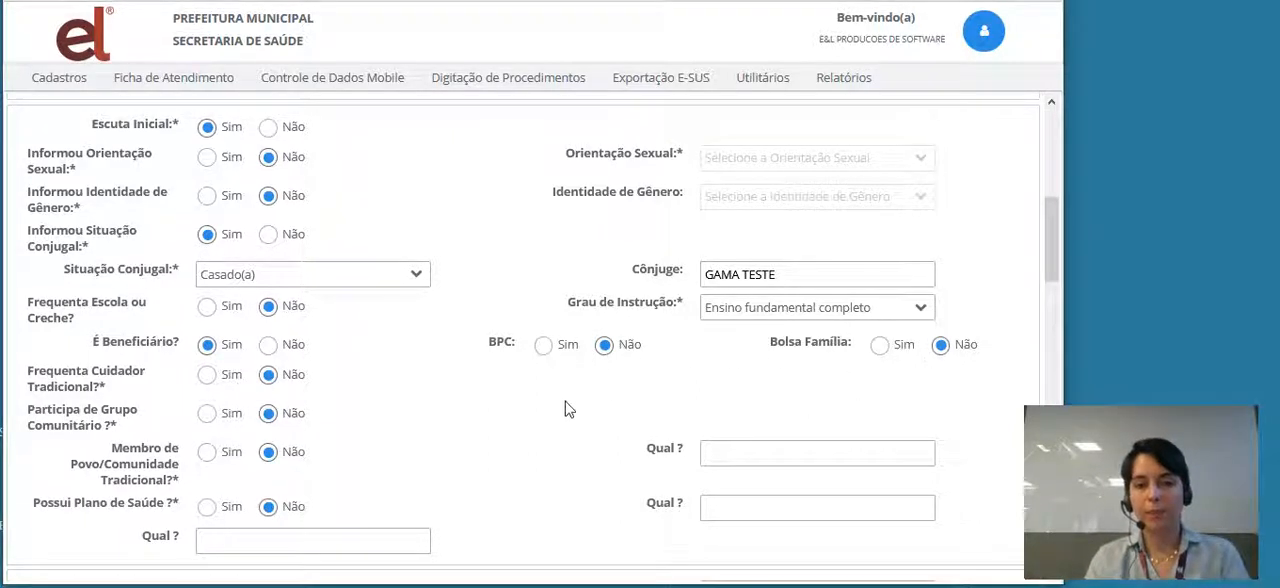
{"action": "left_click", "coordinate": [286, 346]}
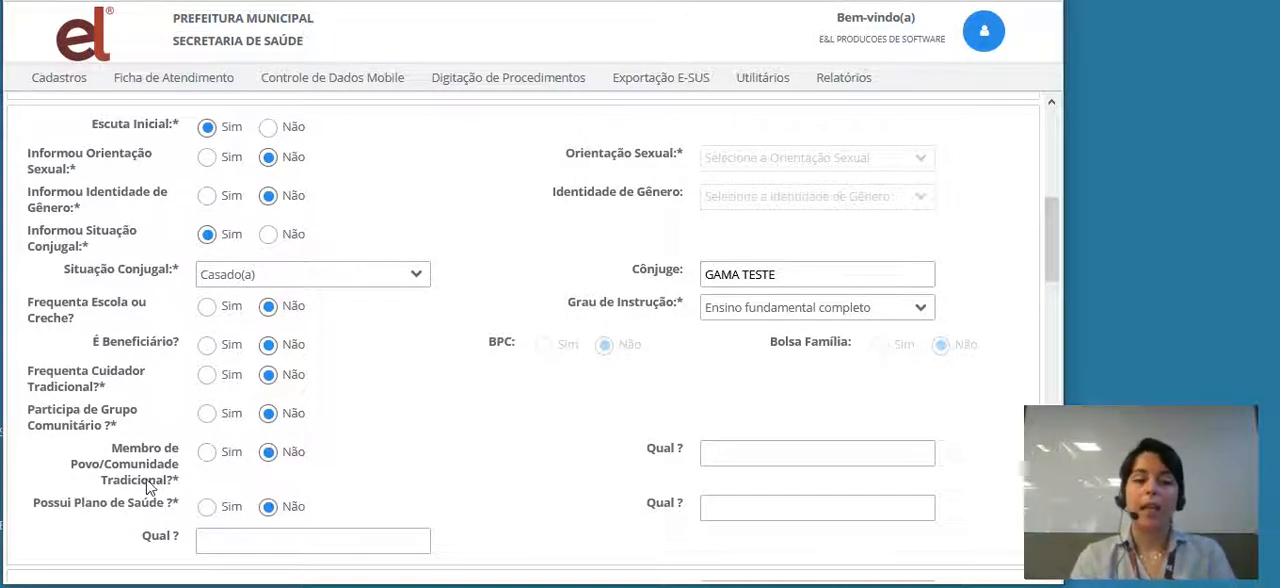
{"action": "left_click", "coordinate": [268, 506]}
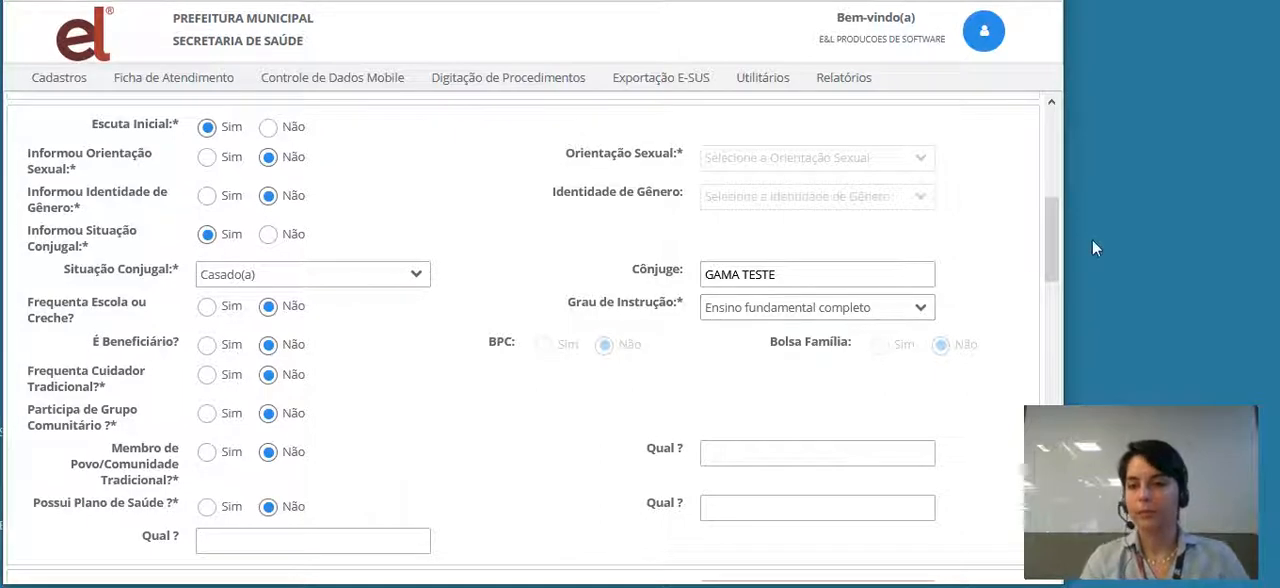
- Try Sim for Está gestante, check the last menstruation date field, and return the answer to Não
{"action": "left_click_drag", "start_coordinate": [1047, 223], "coordinate": [1057, 316]}
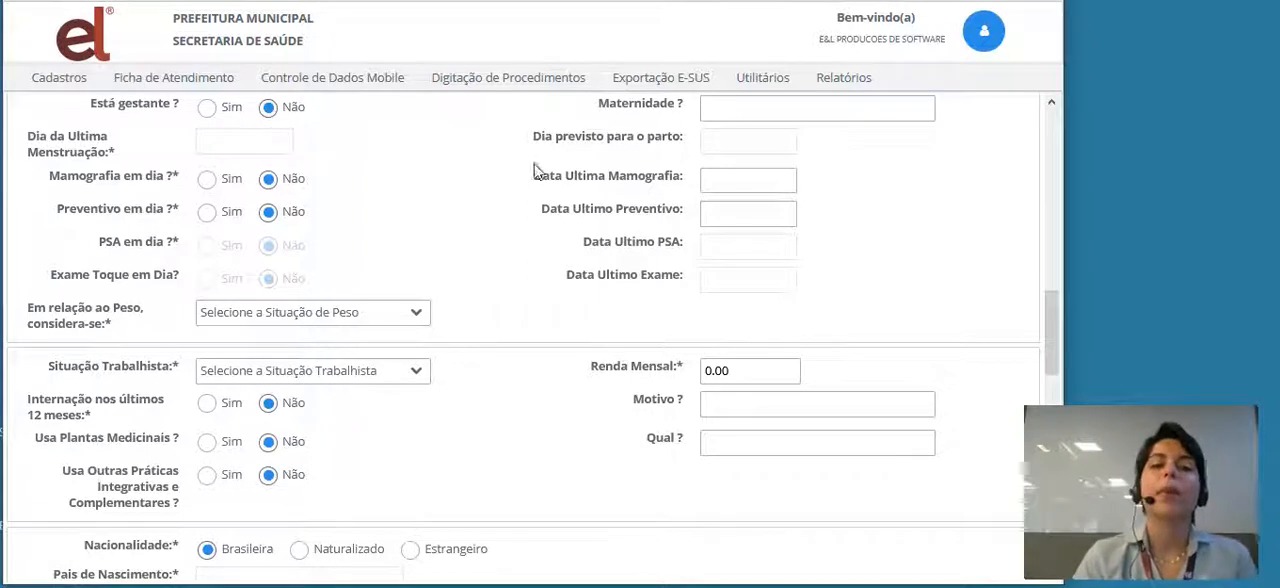
{"action": "left_click", "coordinate": [842, 114]}
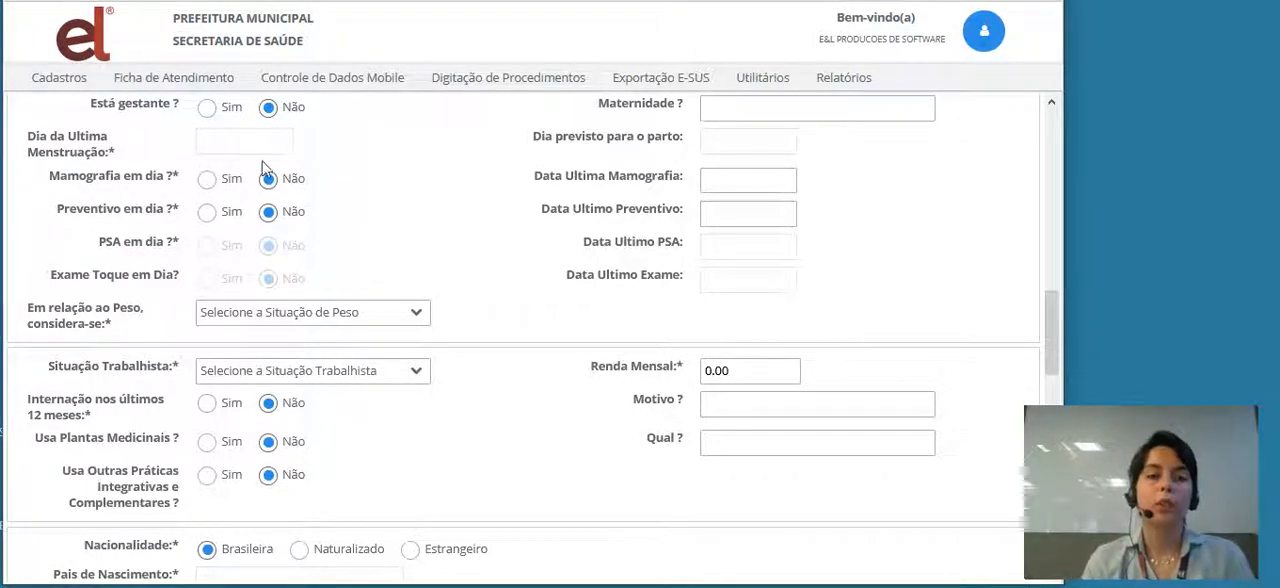
{"action": "left_click", "coordinate": [207, 108]}
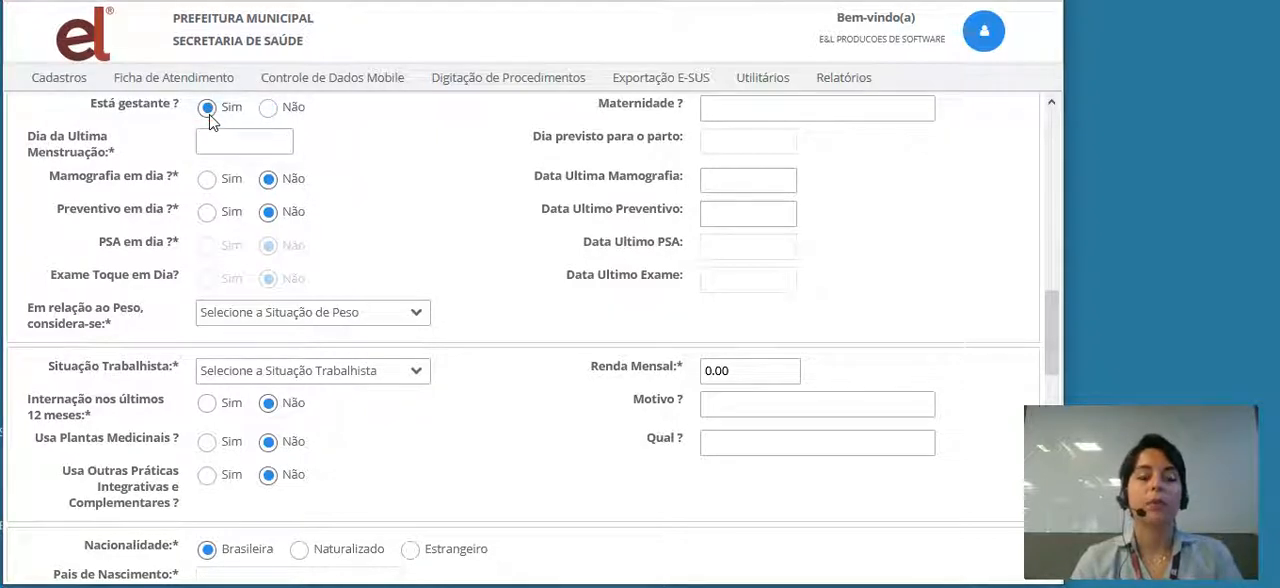
{"action": "left_click", "coordinate": [248, 147]}
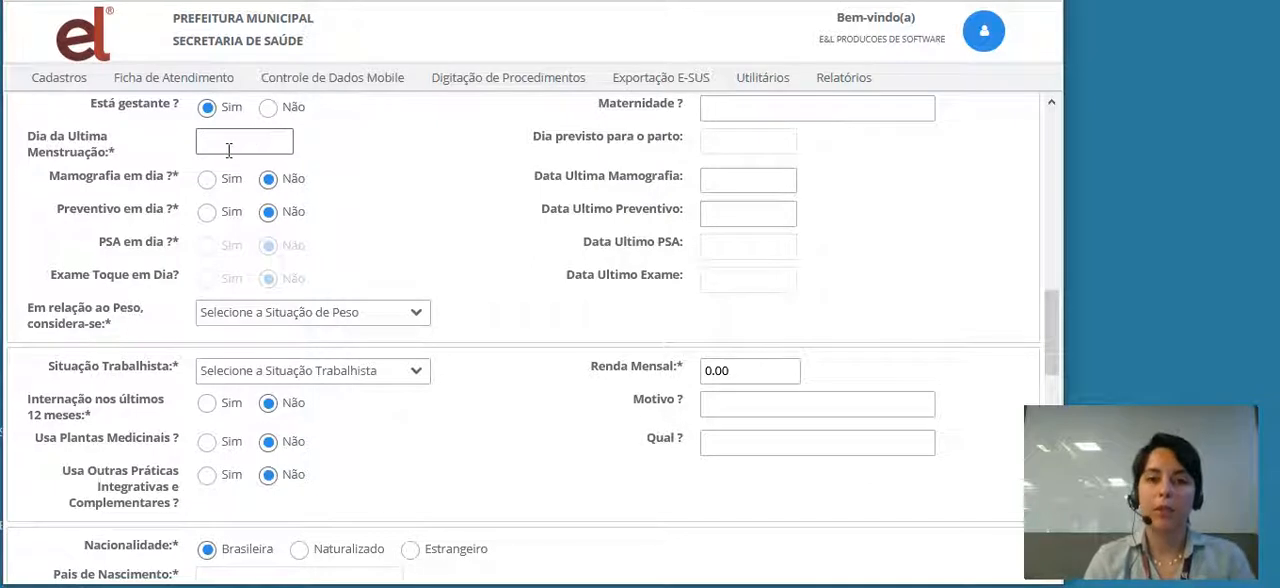
{"action": "left_click", "coordinate": [268, 107]}
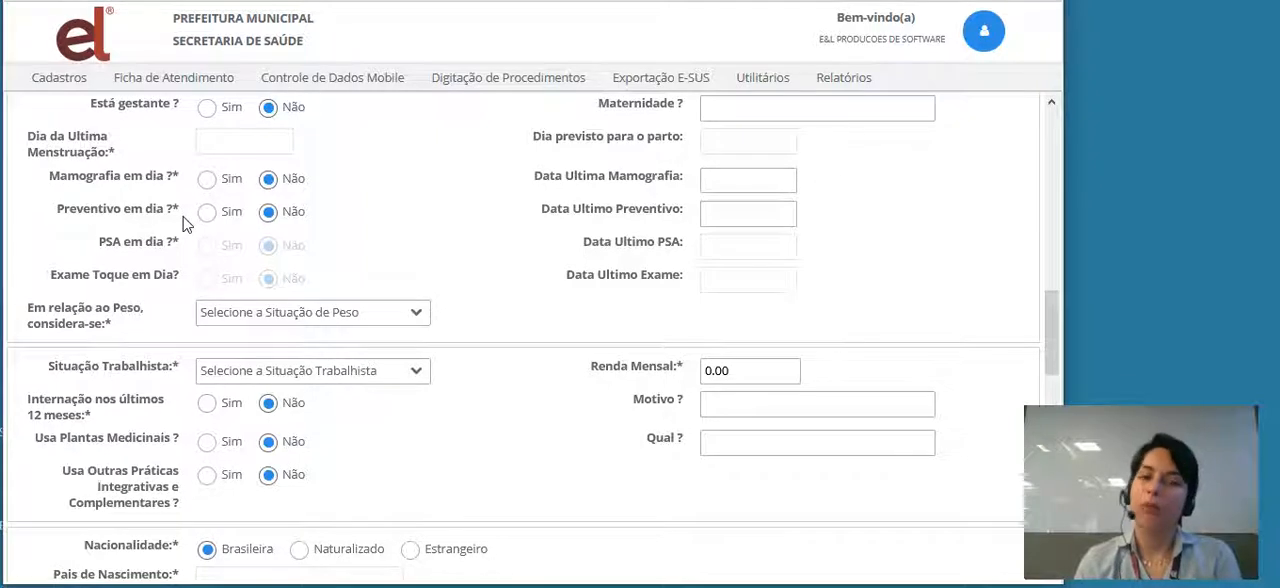
- Answer Sim to Mamografia em dia and Preventivo em dia, and set Data Ultima Mamografia to 02/01/2020
{"action": "left_click", "coordinate": [206, 178]}
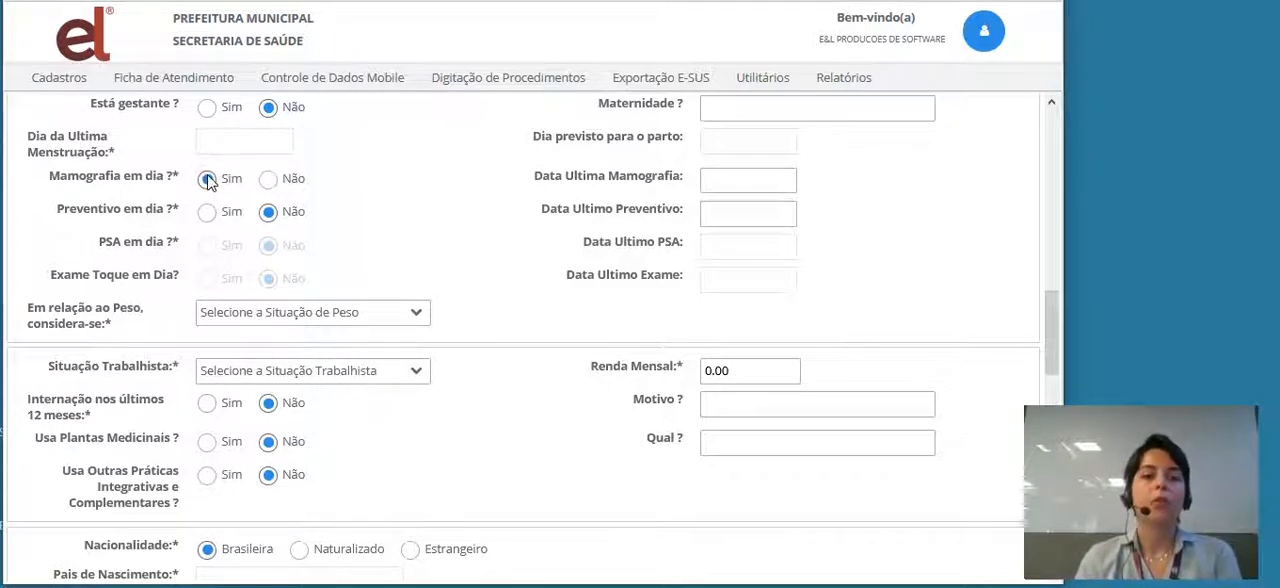
{"action": "left_click", "coordinate": [207, 213]}
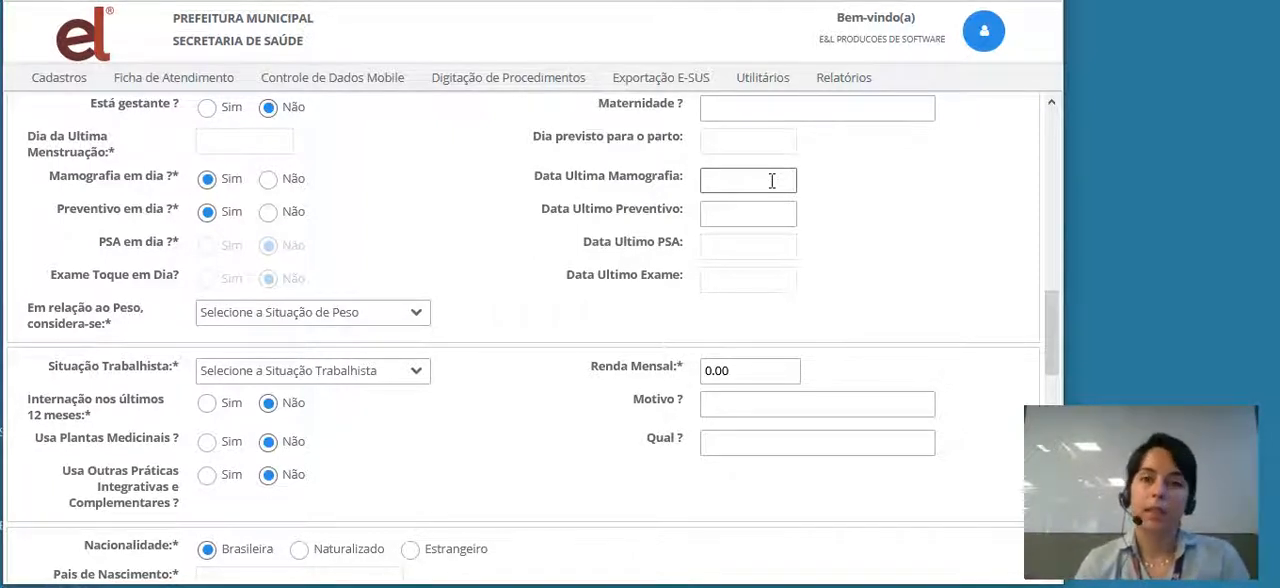
{"action": "left_click", "coordinate": [772, 180]}
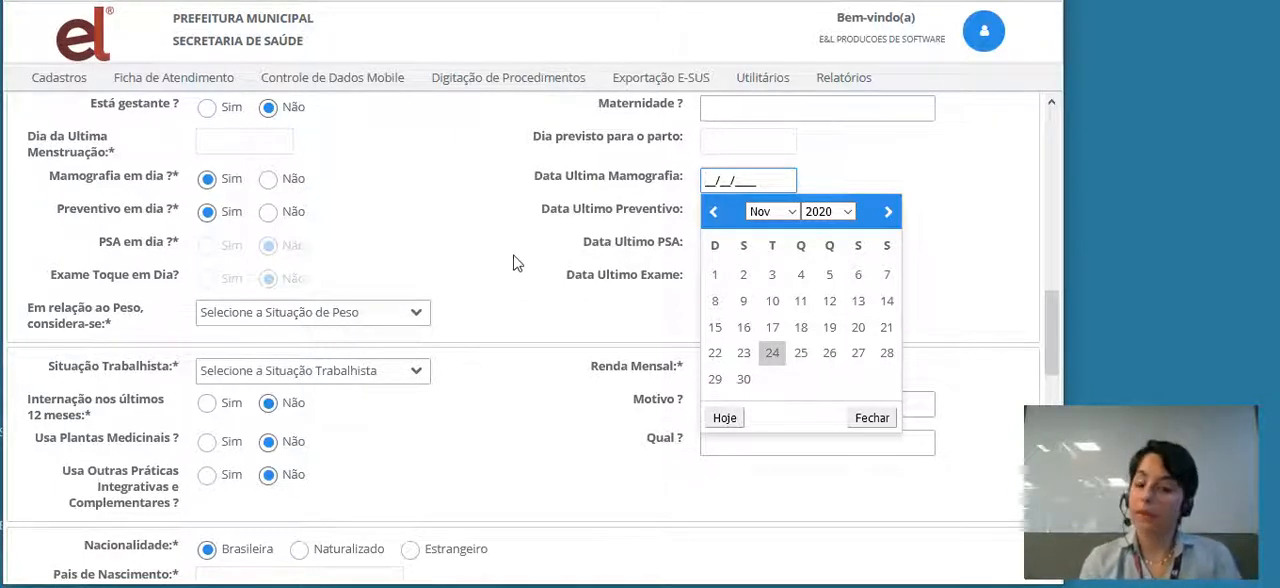
{"action": "left_click", "coordinate": [712, 213]}
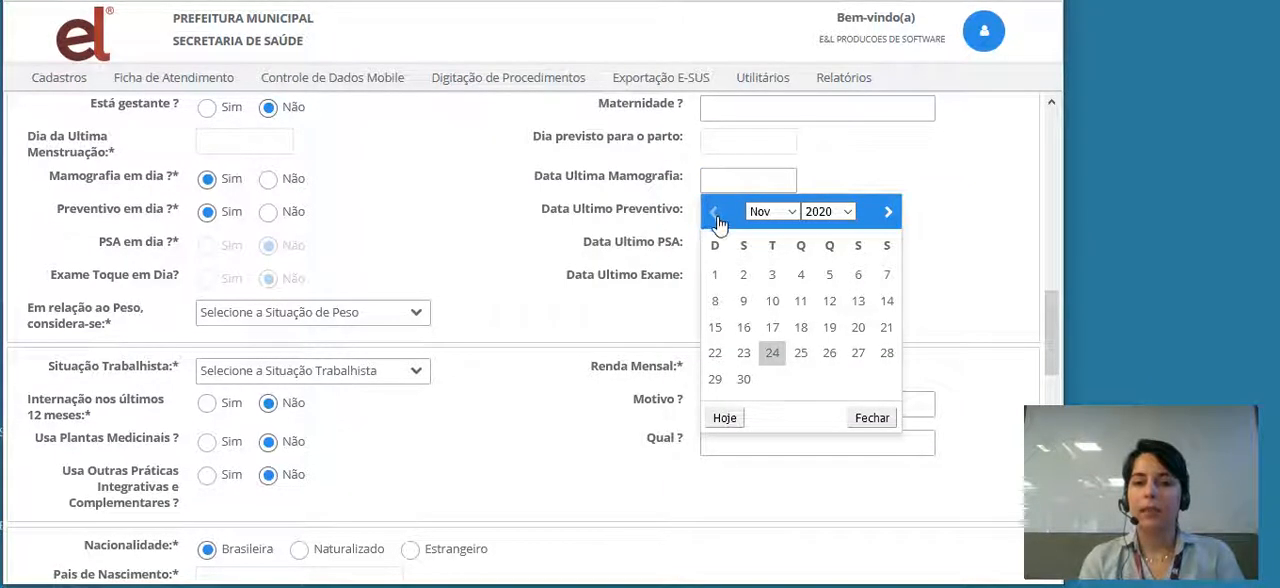
{"action": "left_click", "coordinate": [789, 212]}
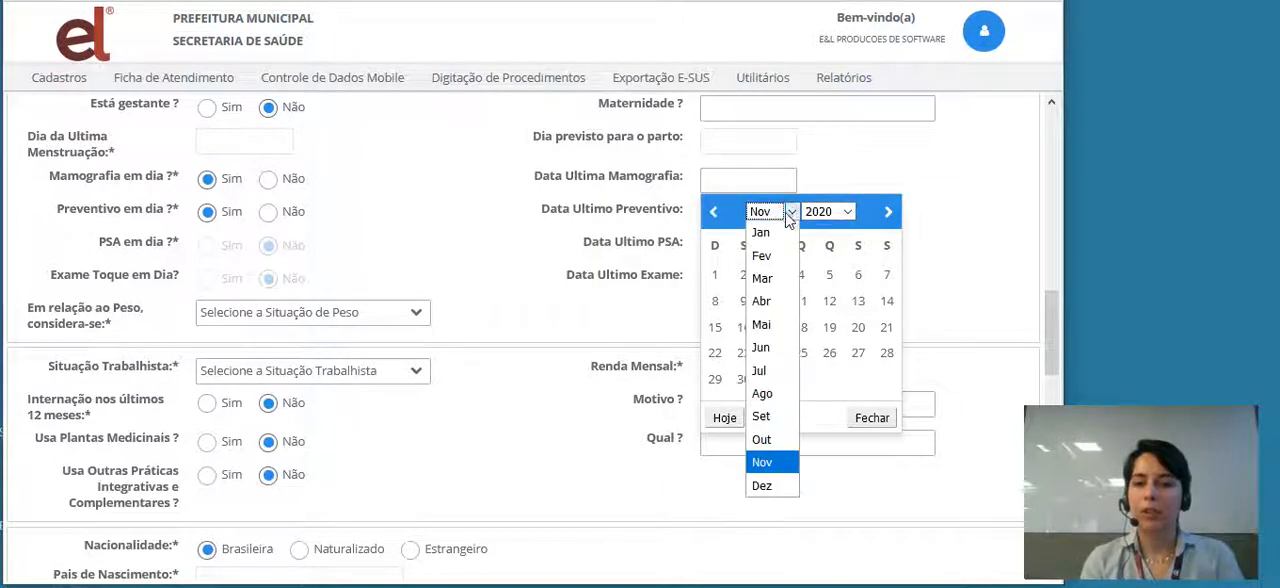
{"action": "left_click", "coordinate": [767, 234]}
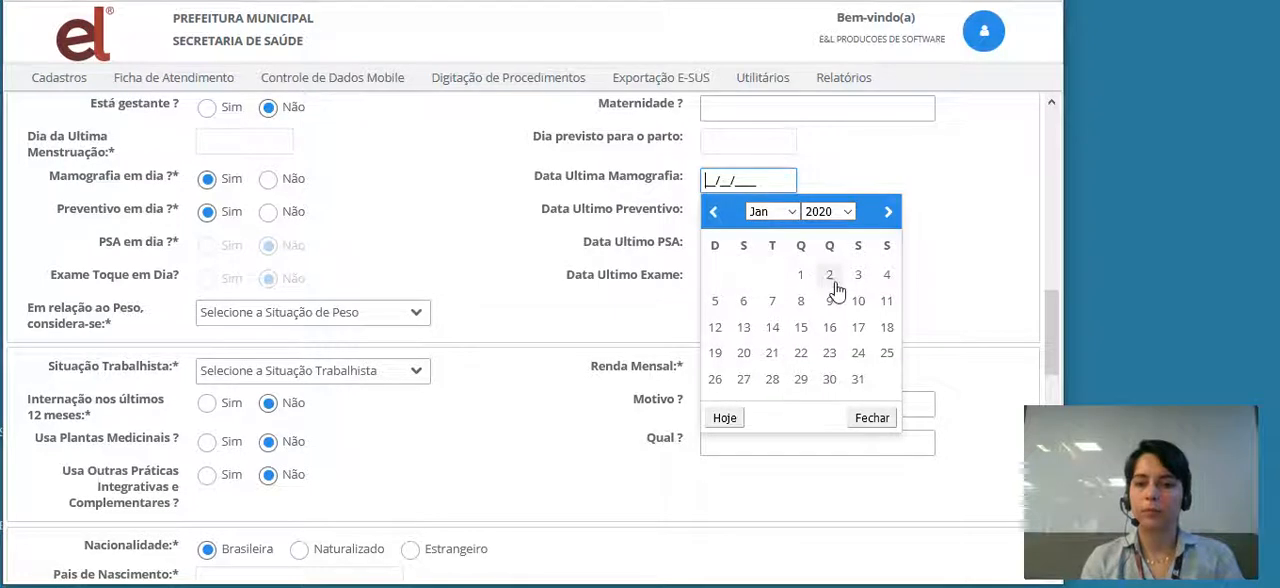
{"action": "left_click", "coordinate": [829, 275]}
- Set Data Ultimo Preventivo to 02/01/2020 and the weight situation to Peso adequado
{"action": "left_click", "coordinate": [728, 222]}
{"action": "left_click", "coordinate": [728, 222]}
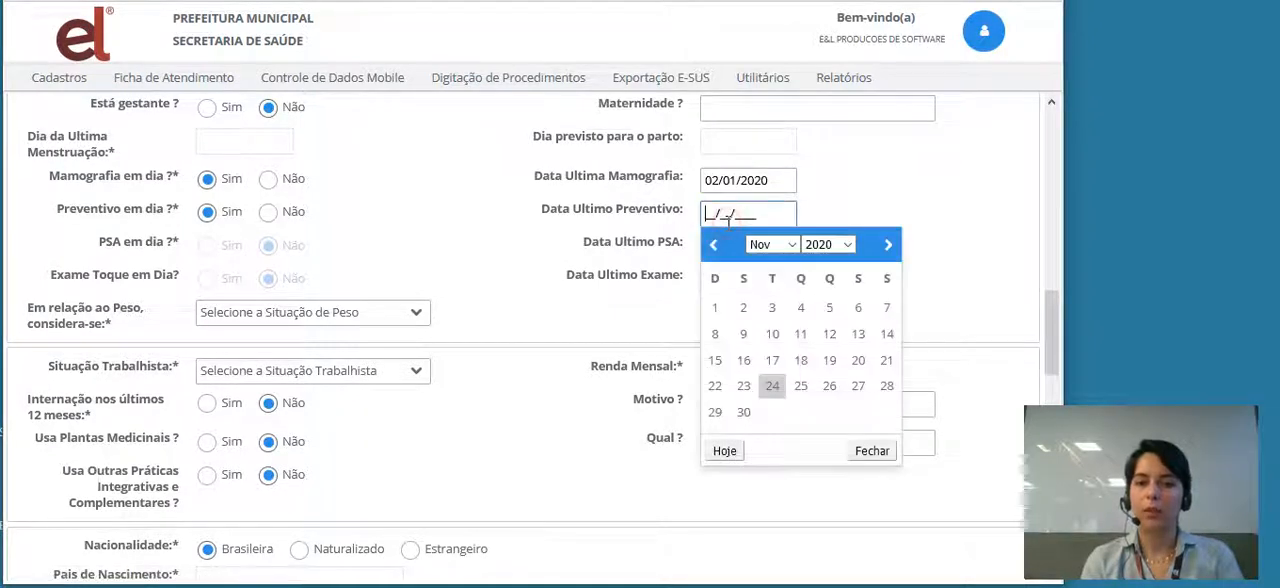
{"action": "left_click", "coordinate": [792, 246]}
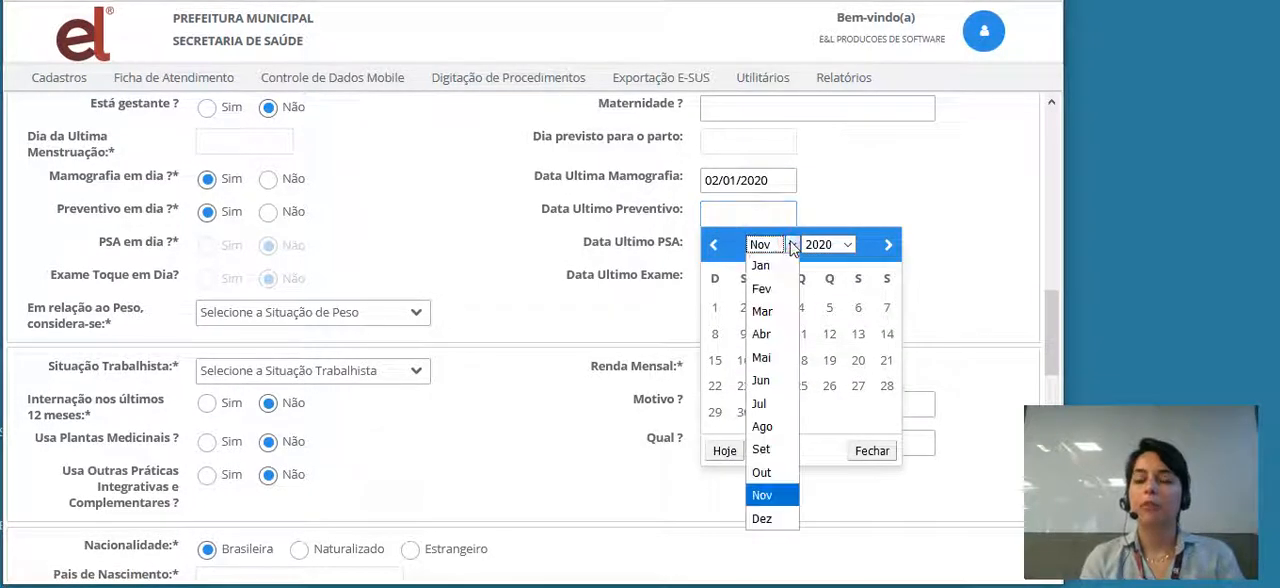
{"action": "left_click", "coordinate": [766, 265]}
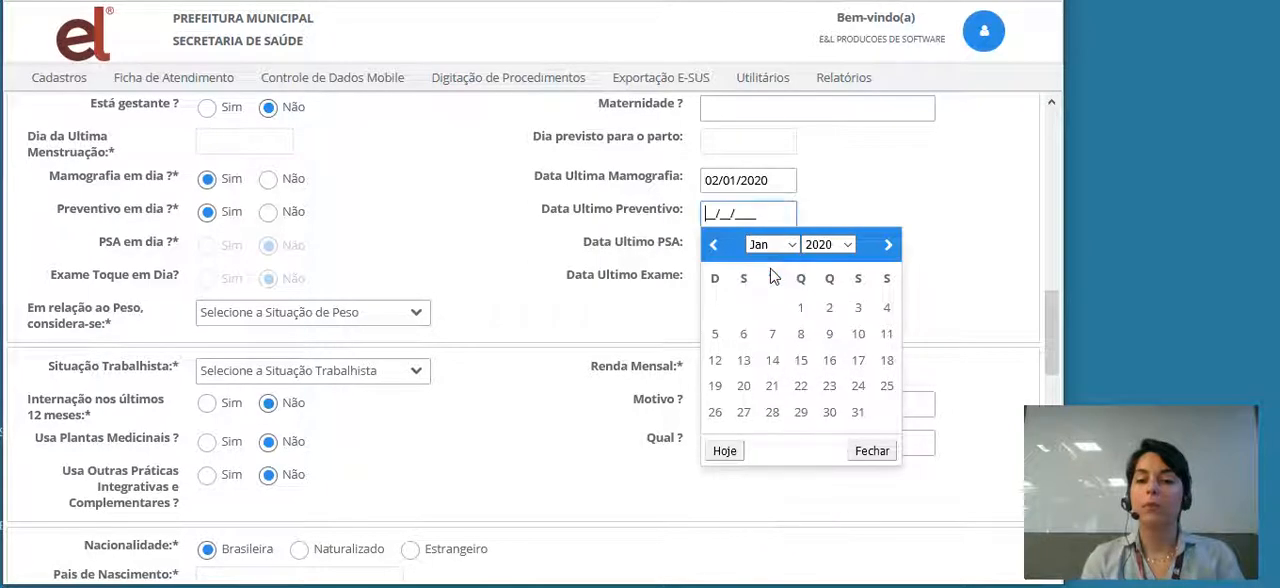
{"action": "left_click", "coordinate": [826, 310]}
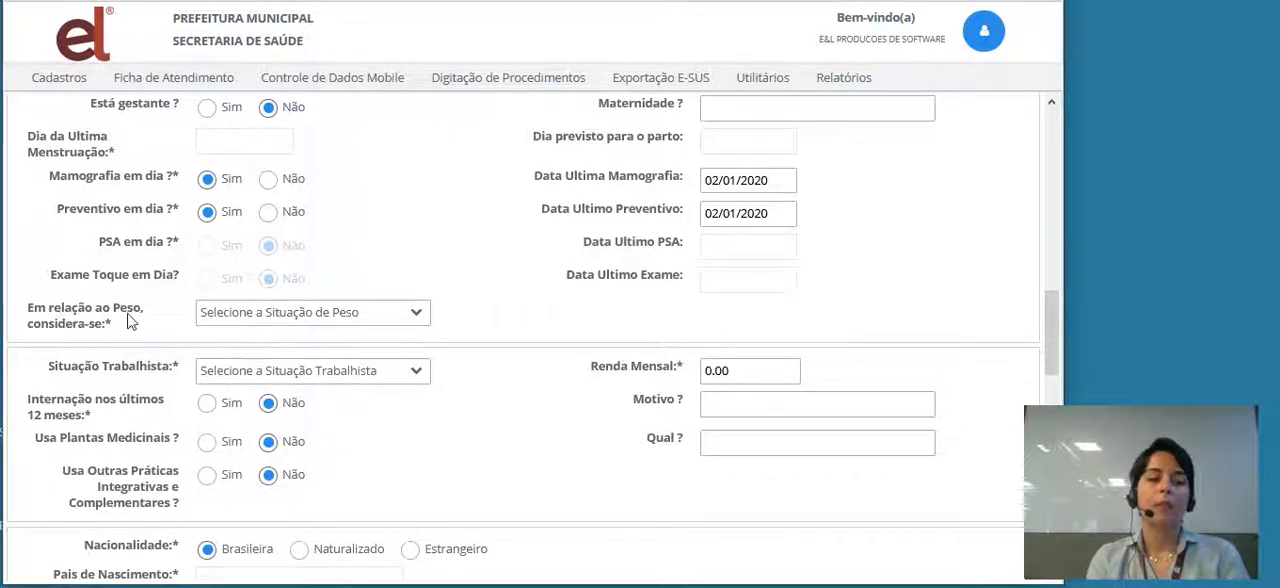
{"action": "left_click", "coordinate": [418, 316]}
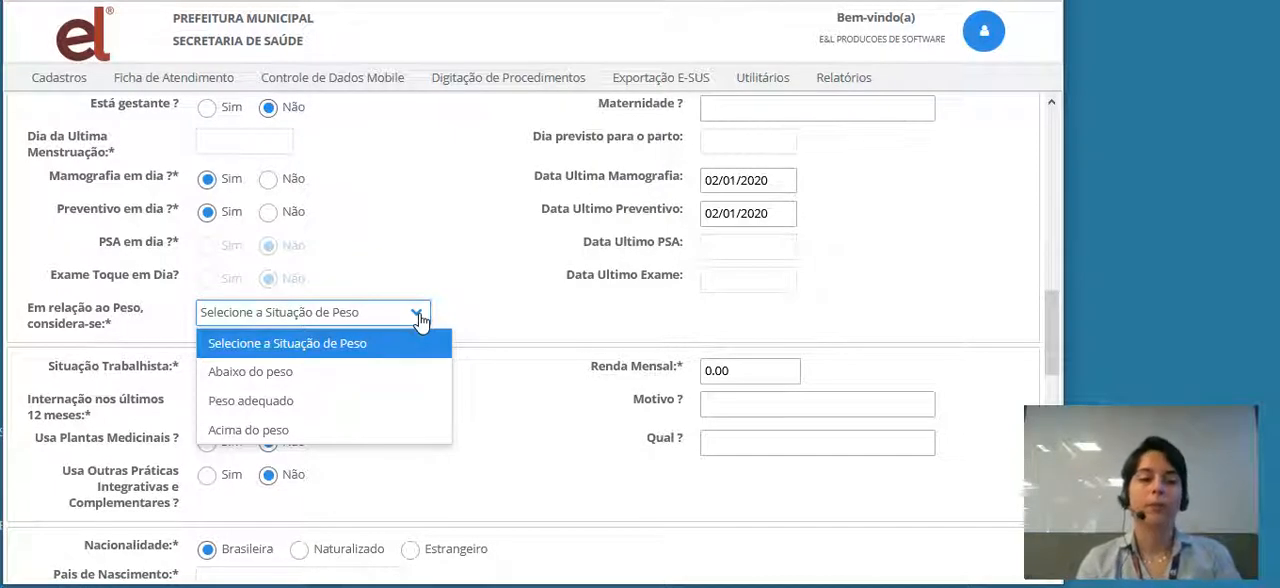
{"action": "left_click", "coordinate": [225, 403]}
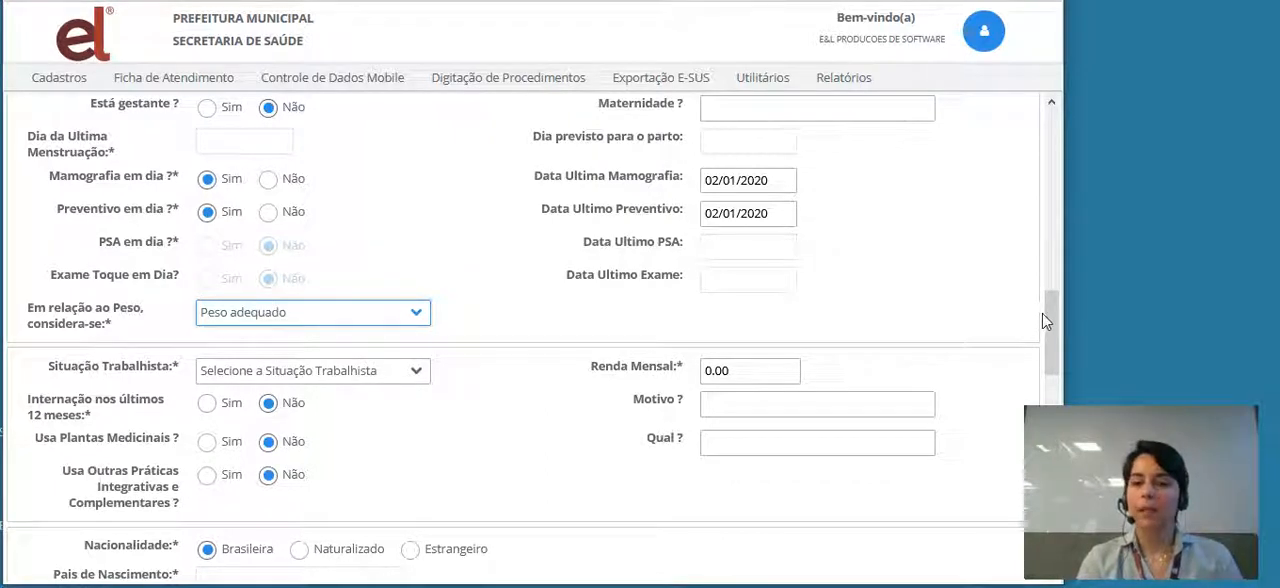
- Set Situação Trabalhista to Assalariado sem carteira de trabalho
{"action": "left_click_drag", "start_coordinate": [1048, 318], "coordinate": [1052, 370]}
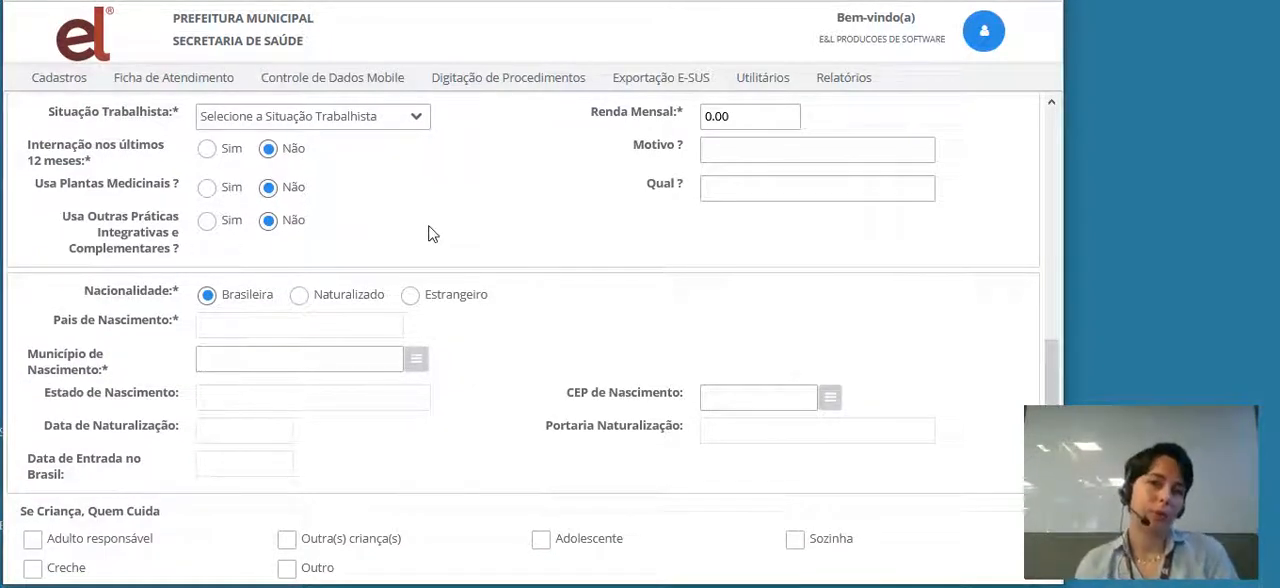
{"action": "left_click", "coordinate": [414, 118]}
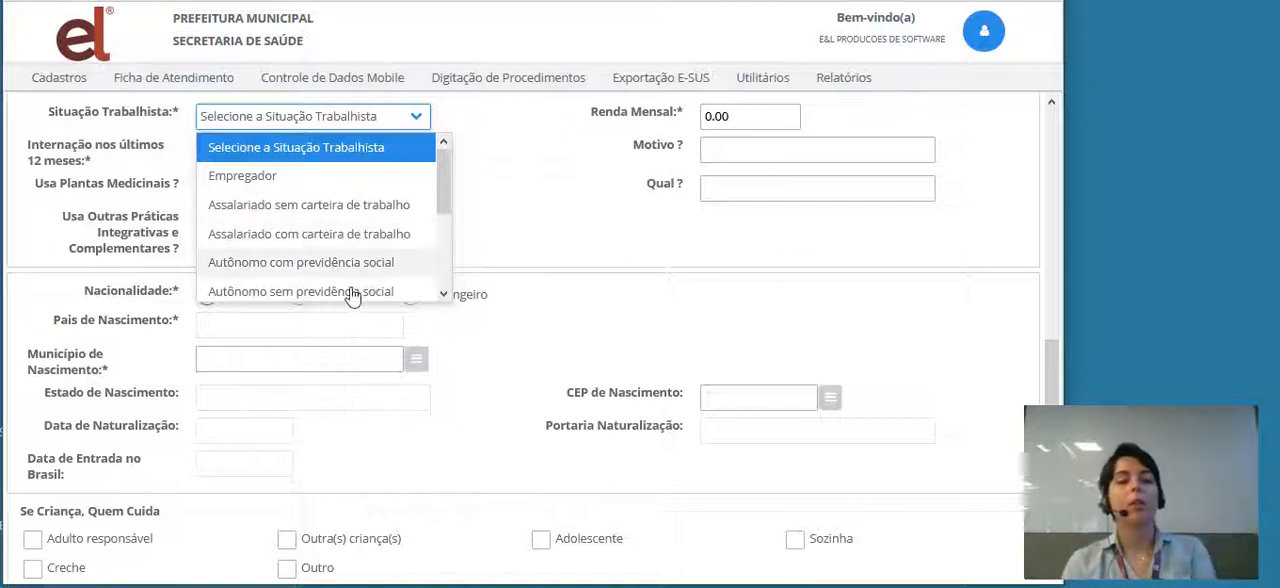
{"action": "left_click", "coordinate": [443, 295]}
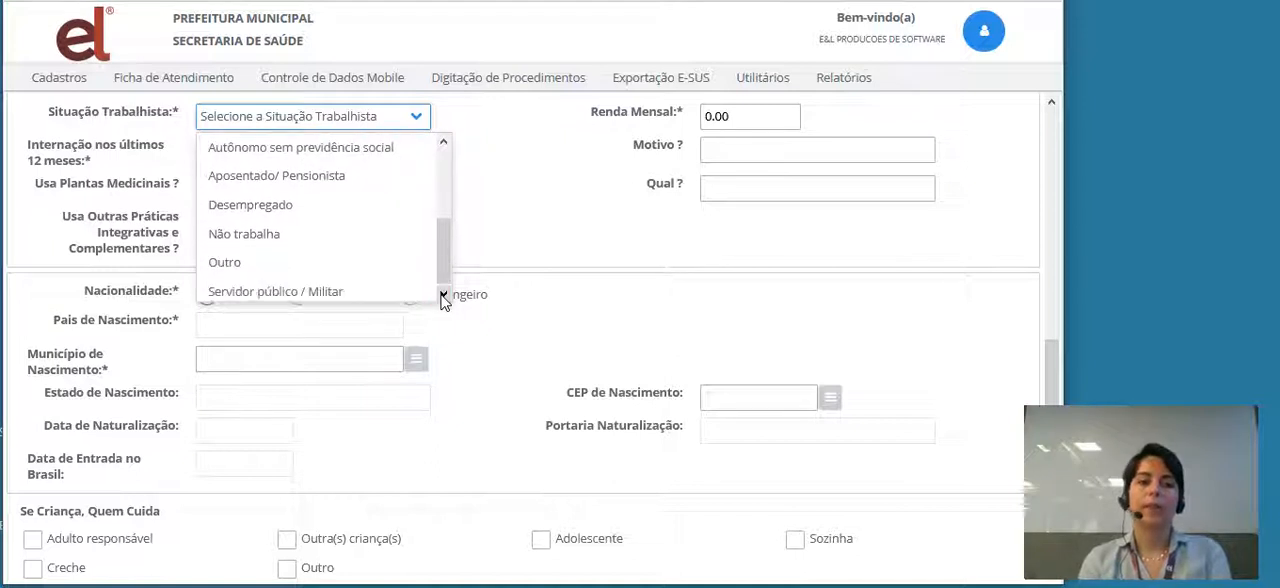
{"action": "left_click", "coordinate": [443, 143]}
{"action": "left_click", "coordinate": [443, 143]}
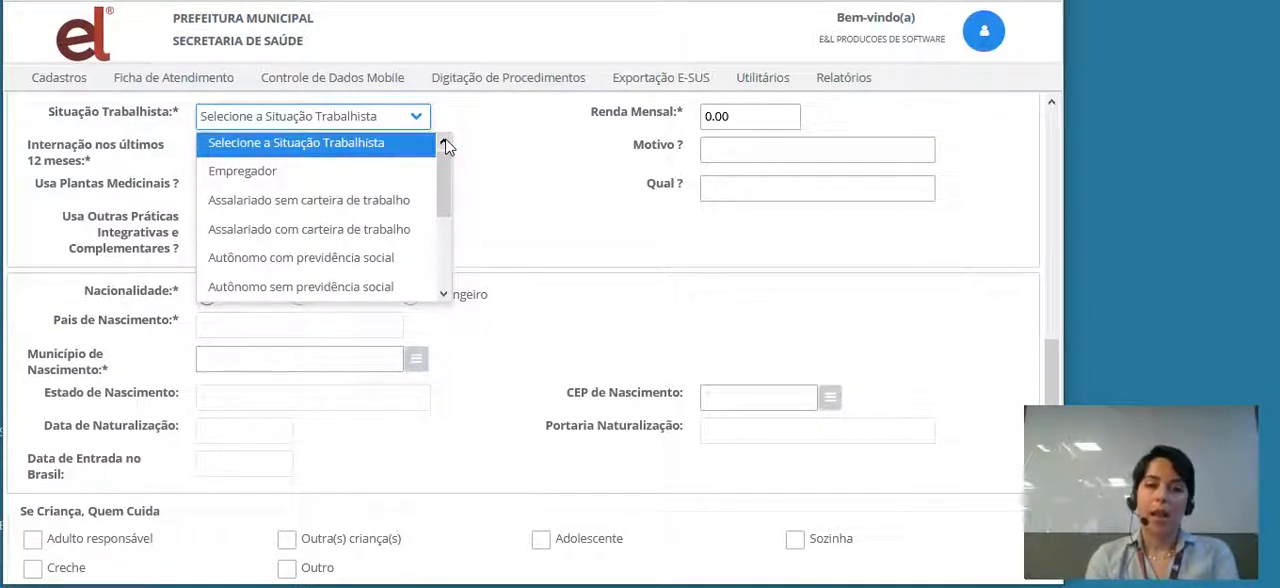
{"action": "left_click", "coordinate": [330, 201]}
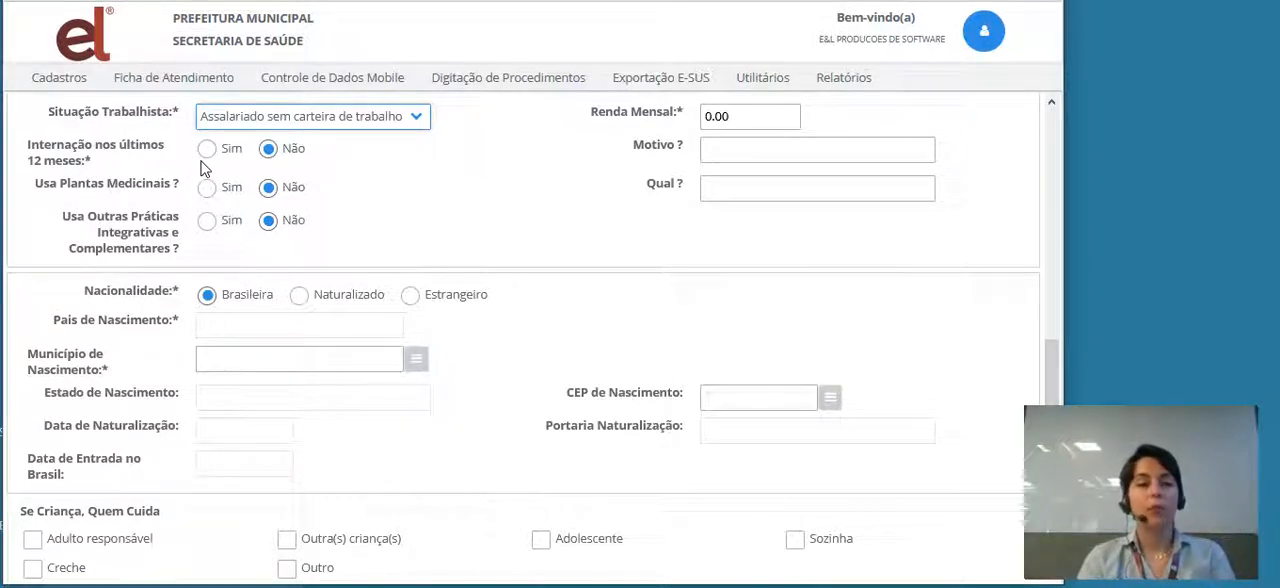
- Answer Não to Internação nos últimos 12 meses and Sim to Usa Plantas Medicinais
{"action": "left_click", "coordinate": [272, 156]}
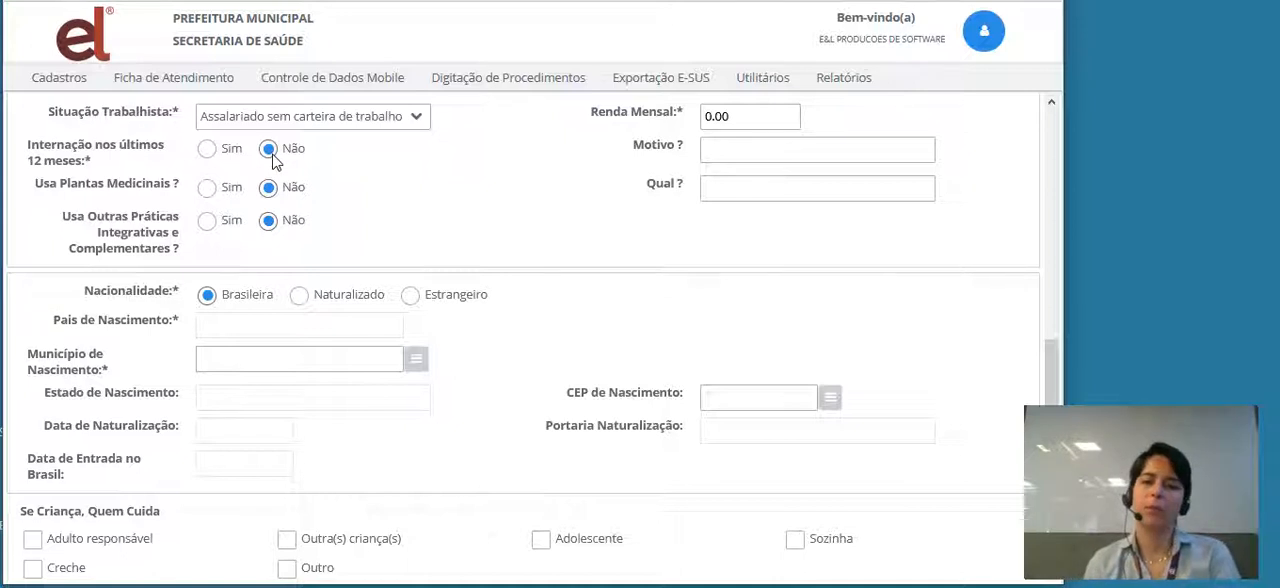
{"action": "left_click", "coordinate": [207, 189]}
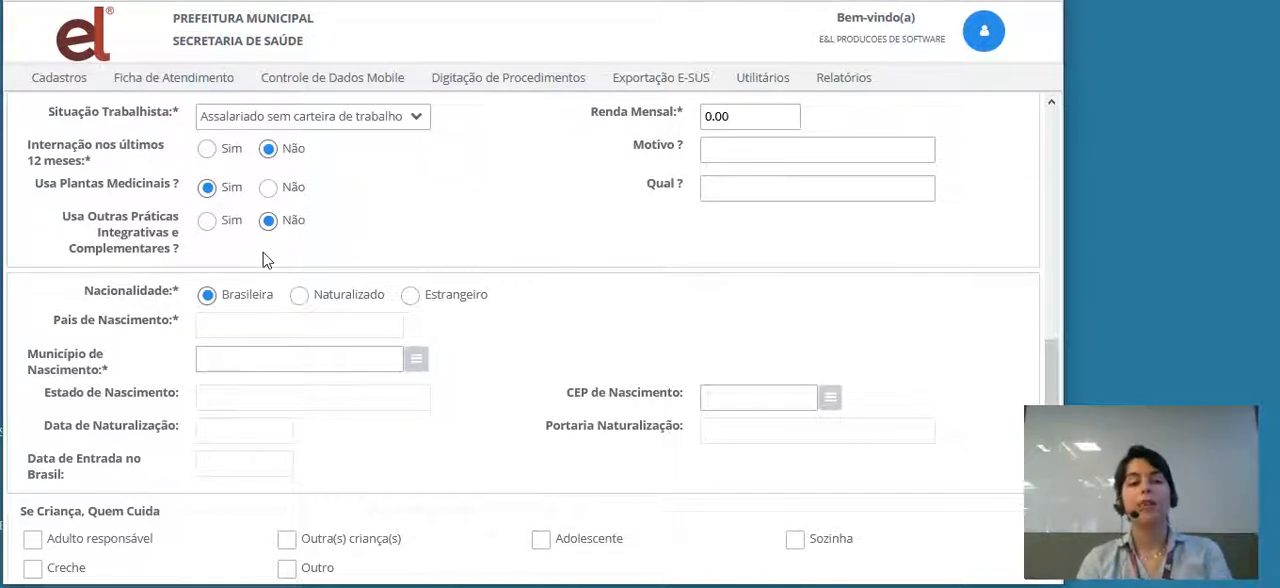
- Set Renda Mensal to 800,00
{"action": "left_click", "coordinate": [771, 119]}
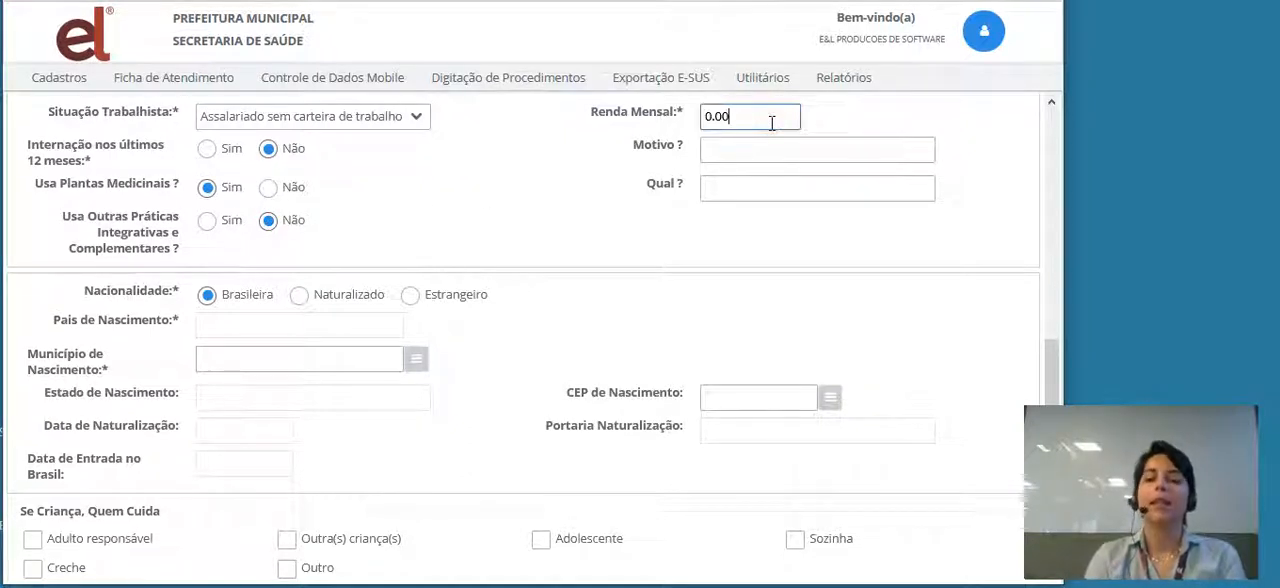
{"action": "key", "text": "BackSpace"}
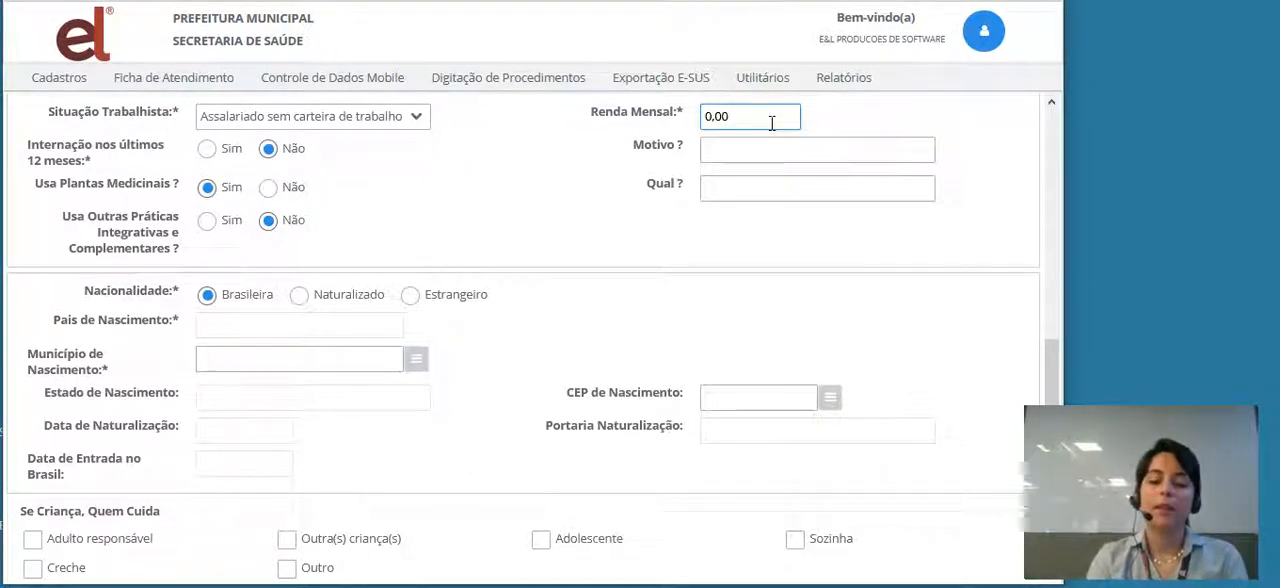
{"action": "key", "text": "BackSpace"}
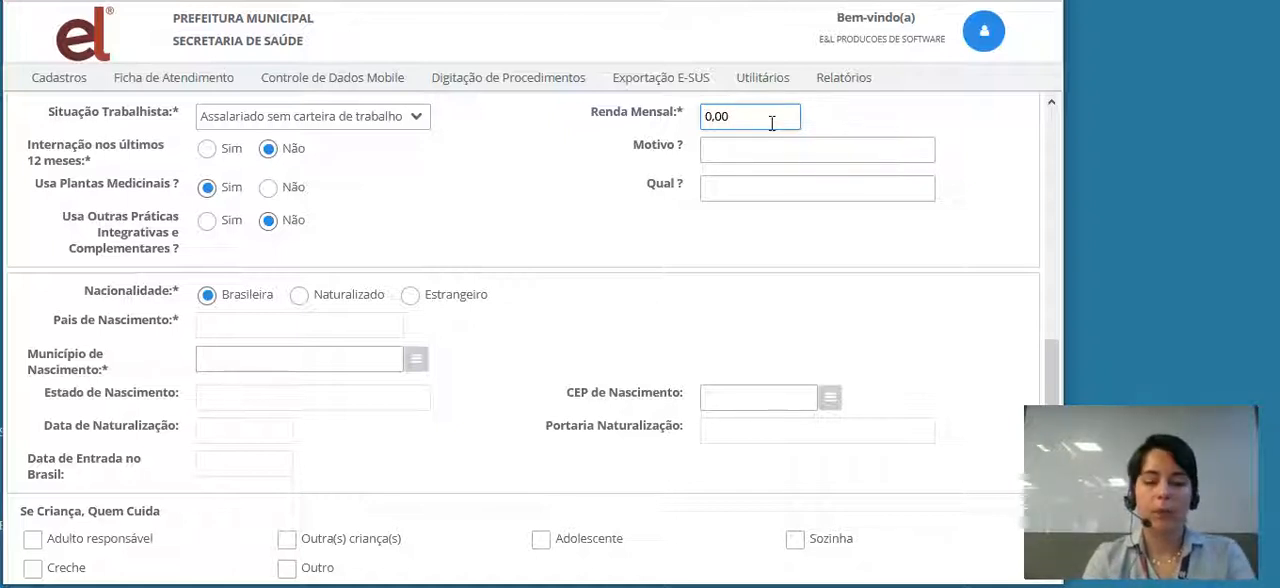
{"action": "type", "text": "0,0"}
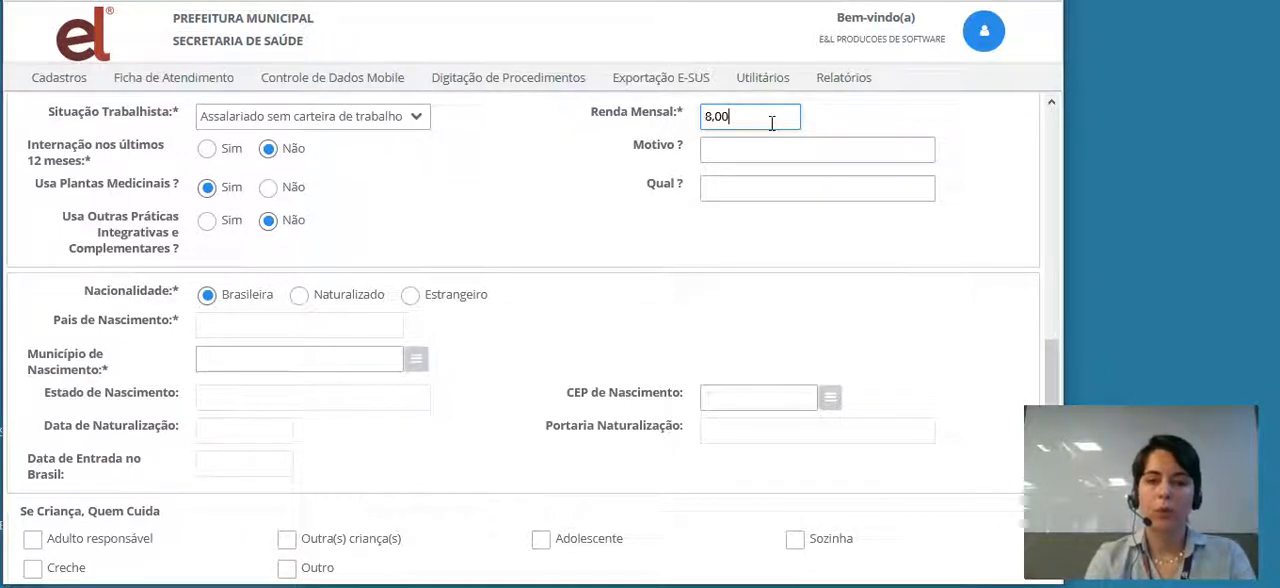
{"action": "type", "text": "00"}
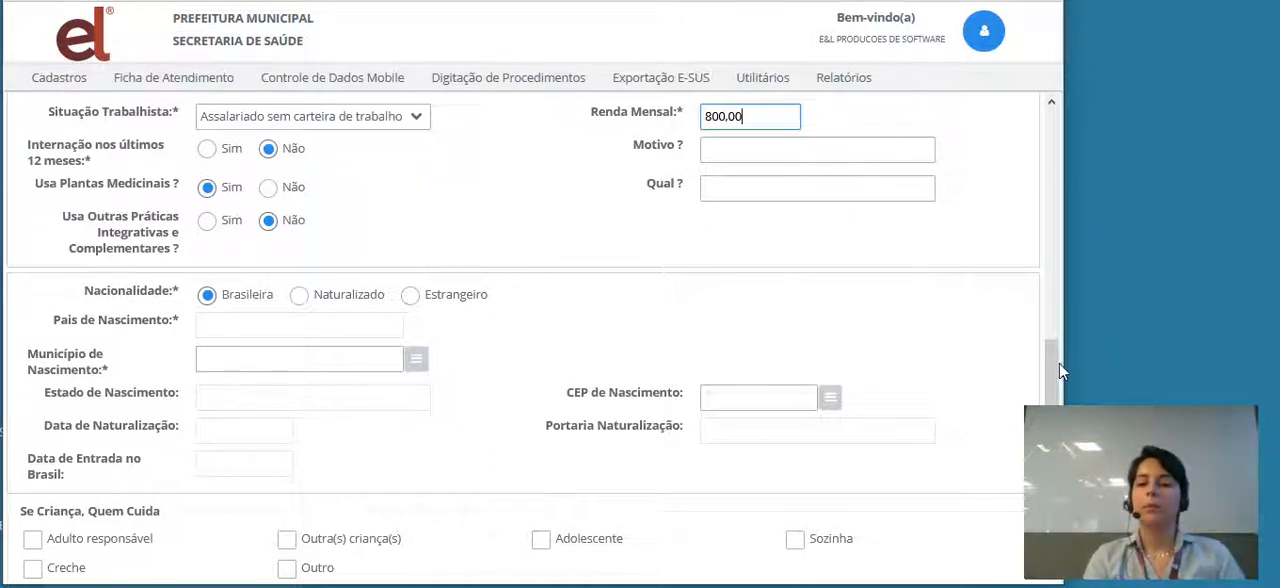
- Try Estrangeiro as the Nacionalidade and return the answer to Brasileira
{"action": "left_click_drag", "start_coordinate": [1055, 363], "coordinate": [1057, 395]}
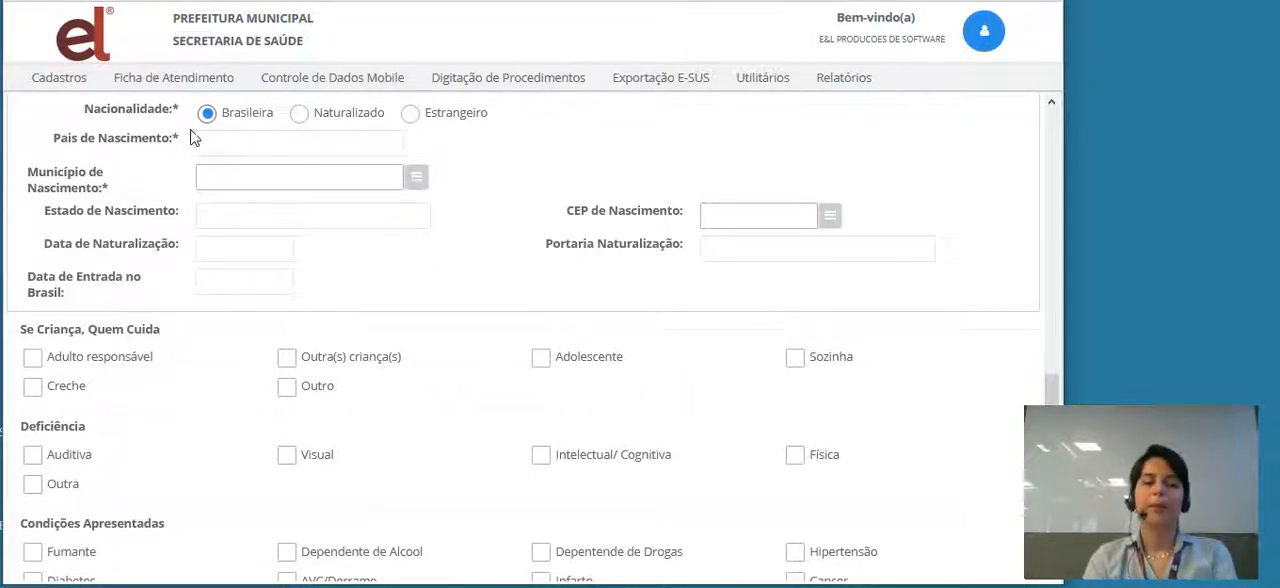
{"action": "left_click", "coordinate": [409, 114]}
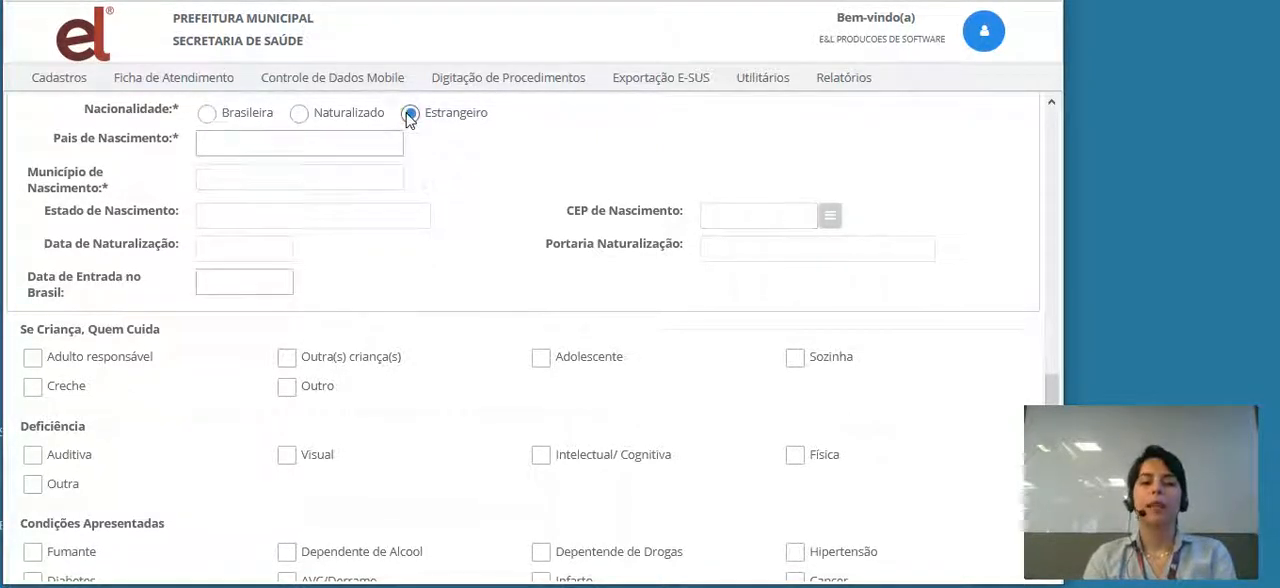
{"action": "left_click", "coordinate": [206, 114]}
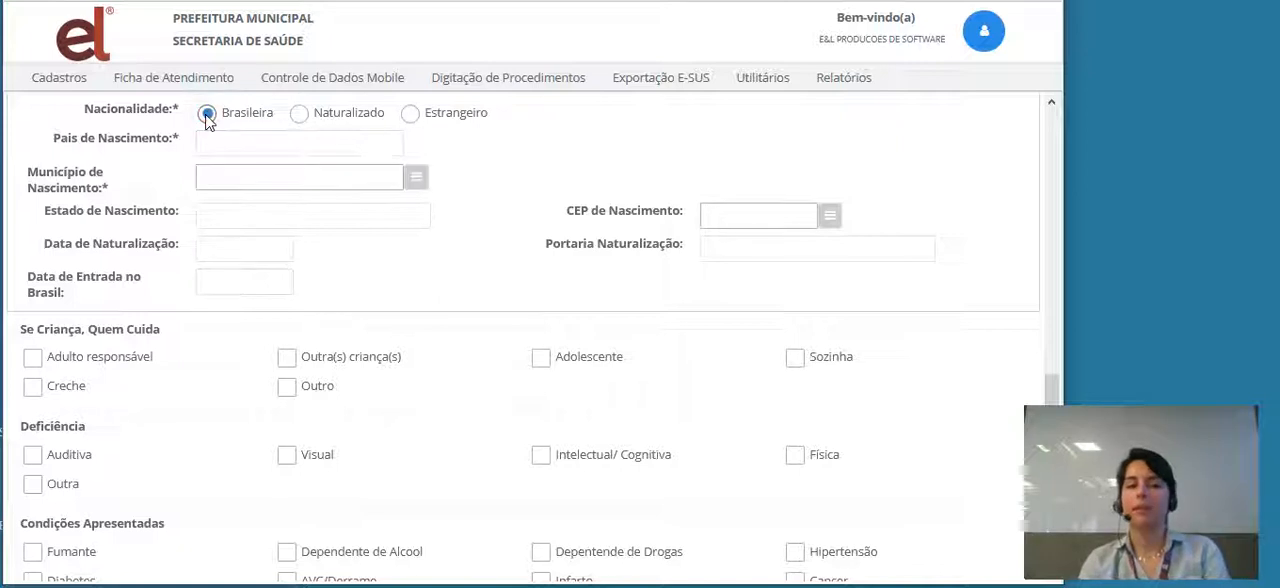
- Look up BRASILI in Município de Nascimento and choose Brasília - Distrito Federal
{"action": "left_click", "coordinate": [263, 177]}
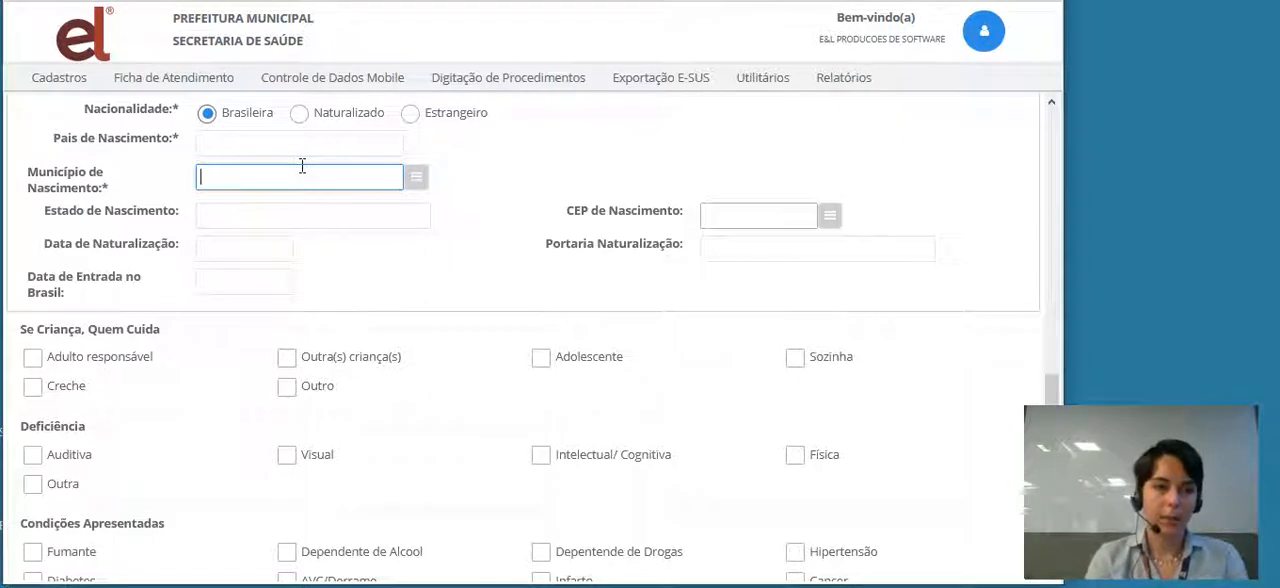
{"action": "type", "text": "BR"}
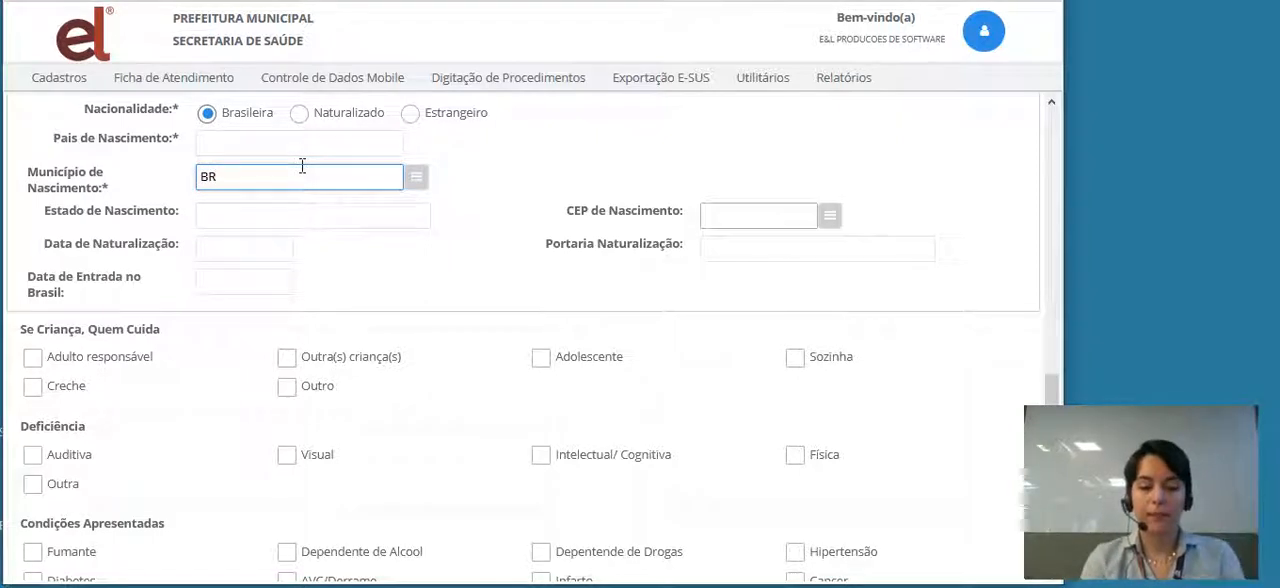
{"action": "type", "text": "ASI"}
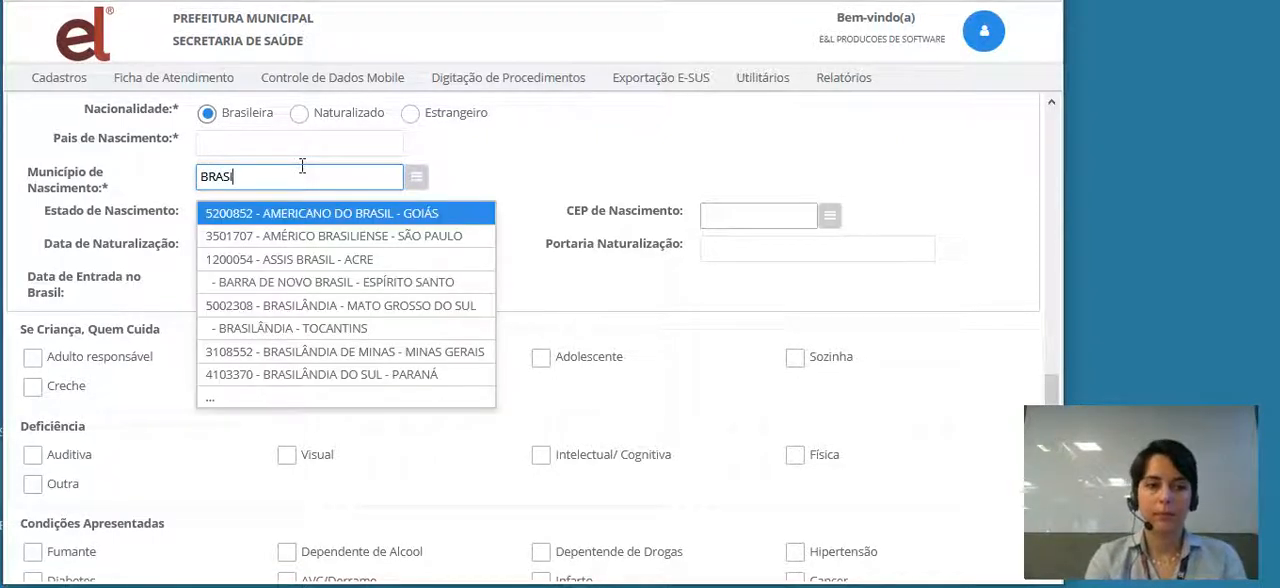
{"action": "type", "text": "LI"}
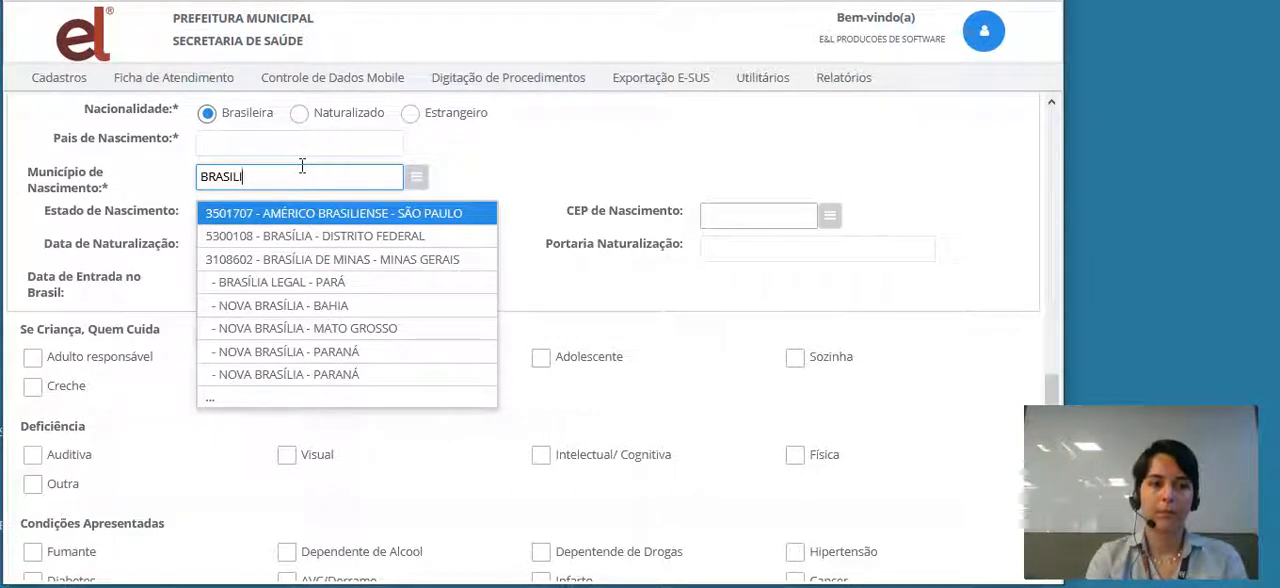
{"action": "left_click", "coordinate": [350, 236]}
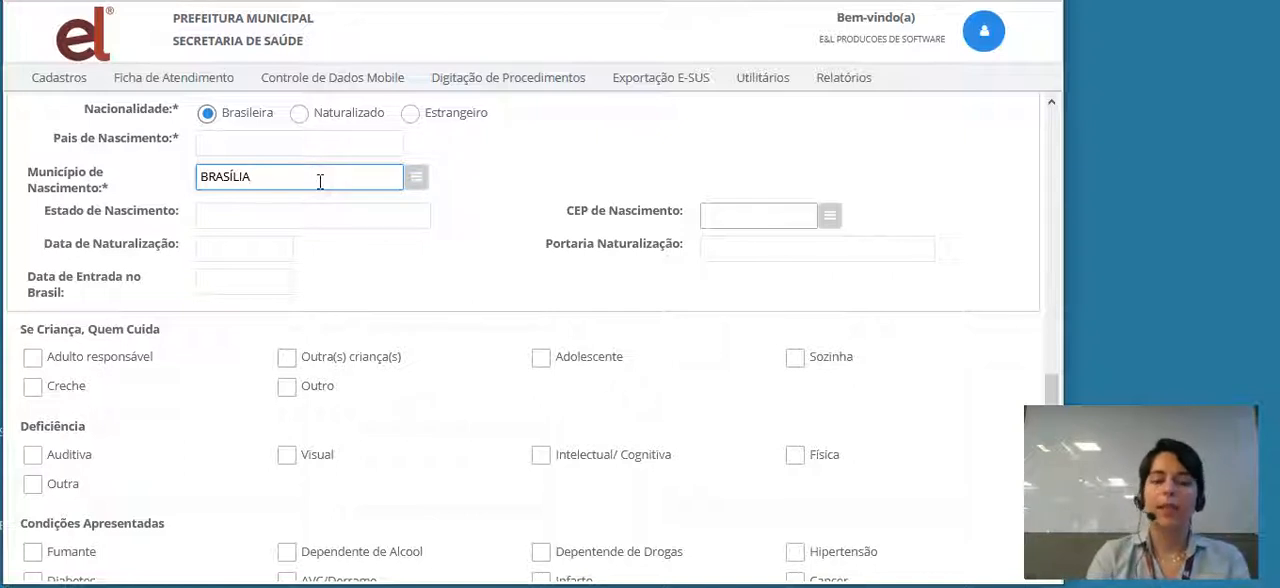
- Replace the Município de Nascimento with Belo Horizonte - Minas Gerais
{"action": "key", "text": "BackSpace"}
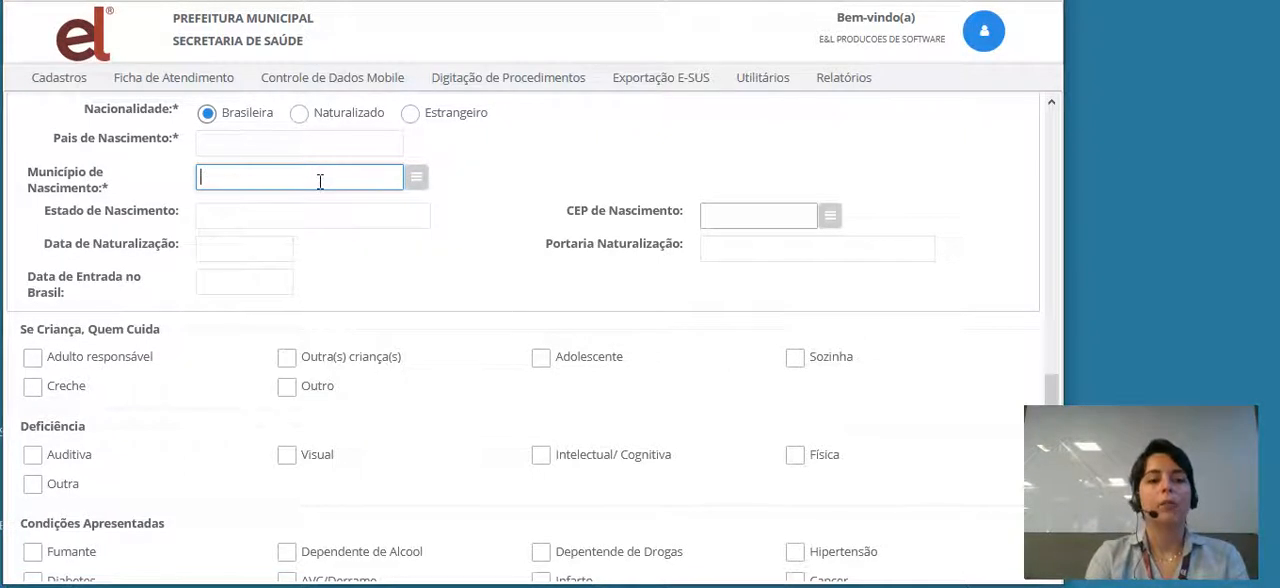
{"action": "type", "text": "B"}
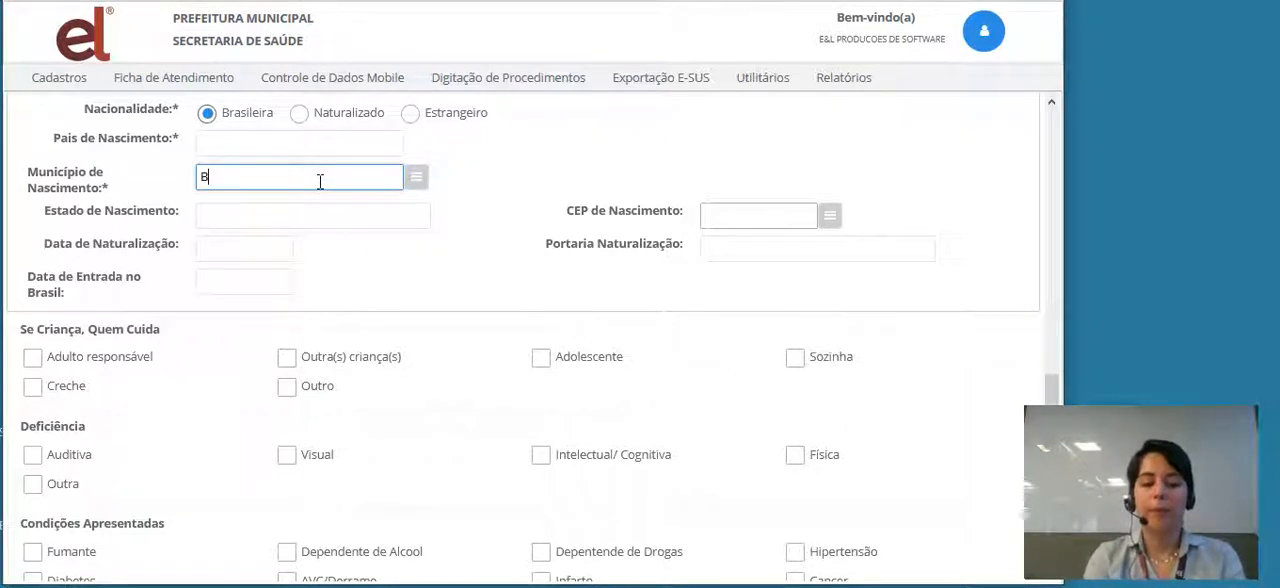
{"action": "type", "text": "EL"}
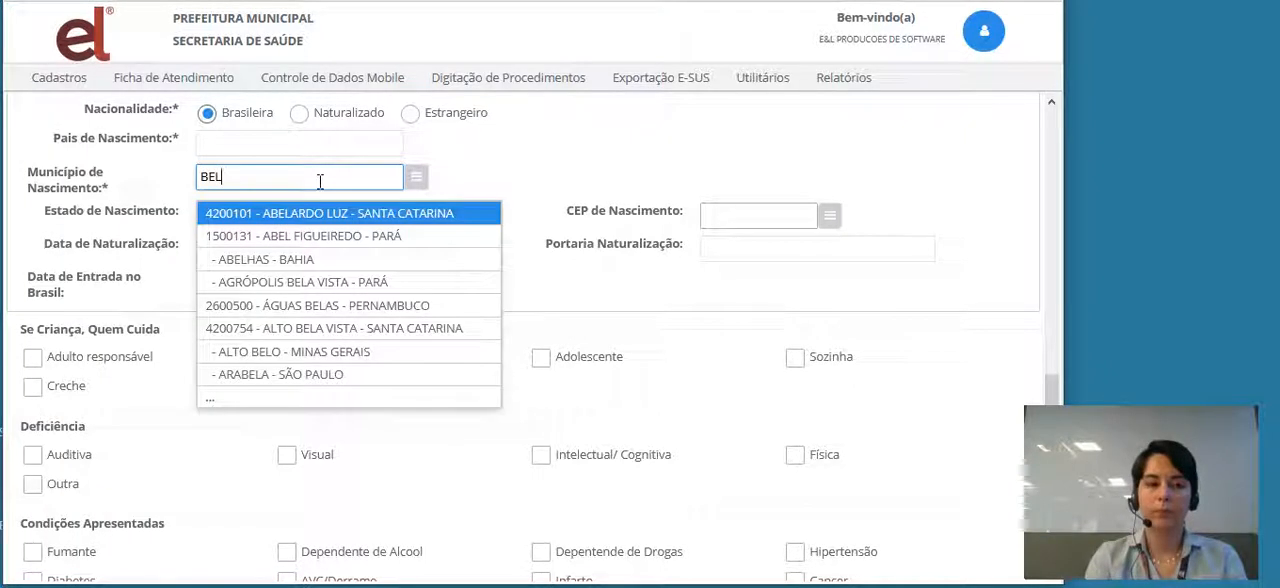
{"action": "type", "text": "O"}
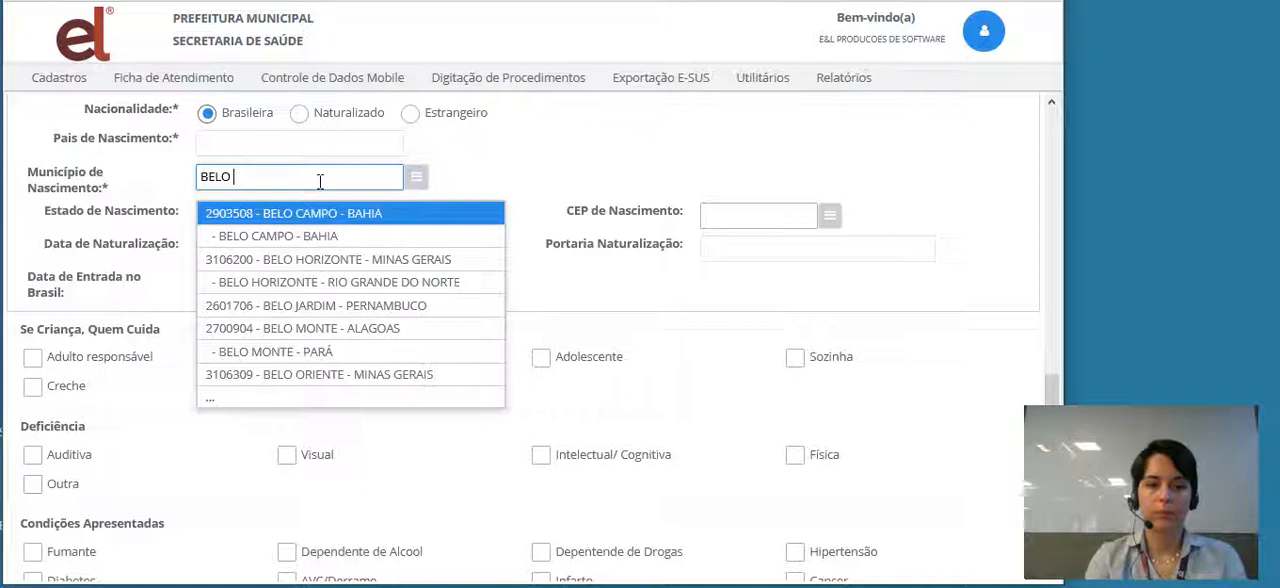
{"action": "left_click", "coordinate": [326, 264]}
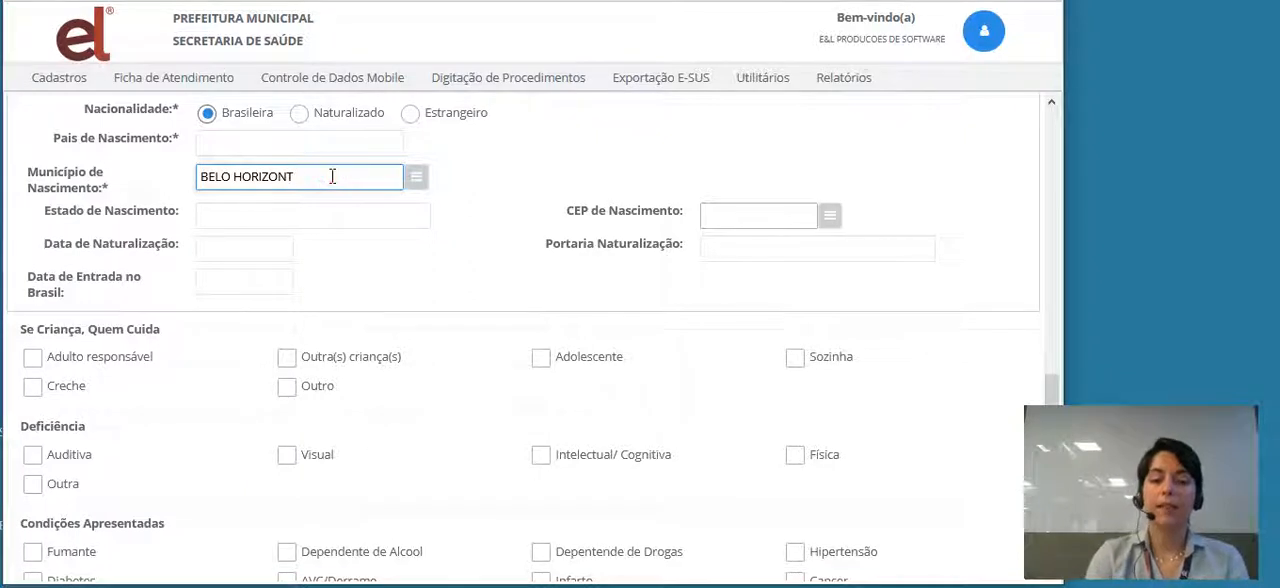
- Clear Município de Nascimento and search it for BELO HO
{"action": "key", "text": "BackSpace"}
{"action": "key", "text": "BackSpace"}
{"action": "key", "text": "BackSpace"}
{"action": "key", "text": "BackSpace"}
{"action": "key", "text": "BackSpace"}
{"action": "key", "text": "BackSpace"}
{"action": "key", "text": "BackSpace"}
{"action": "key", "text": "BackSpace"}
{"action": "key", "text": "BackSpace"}
{"action": "key", "text": "BackSpace"}
{"action": "key", "text": "BackSpace"}
{"action": "key", "text": "BackSpace"}
{"action": "key", "text": "BackSpace"}
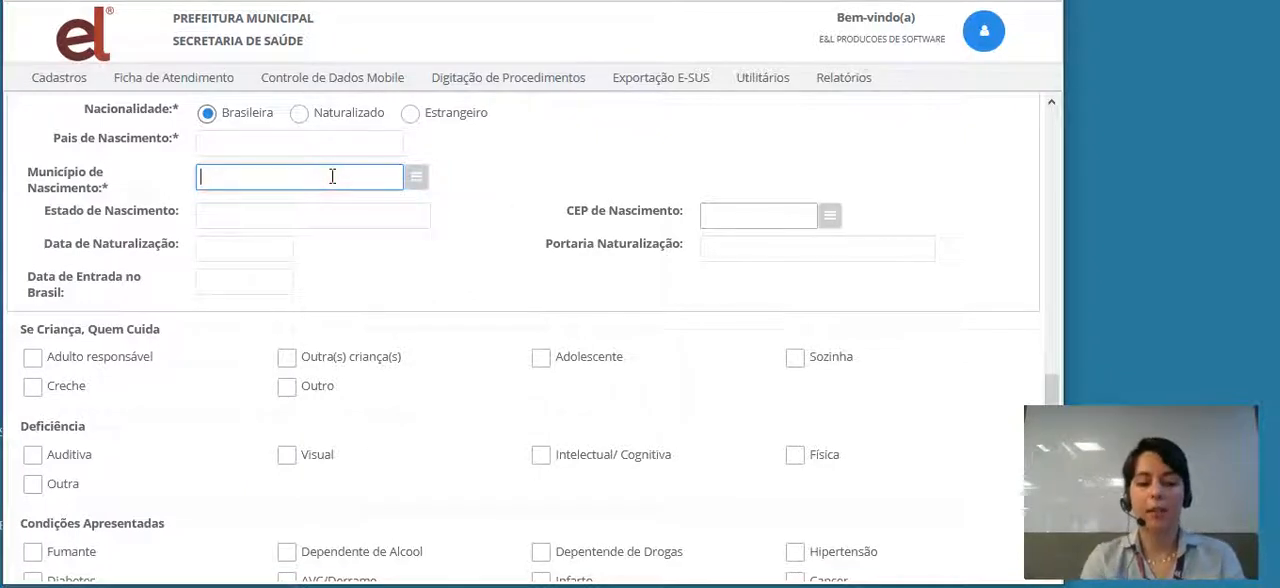
{"action": "type", "text": "BELH"}
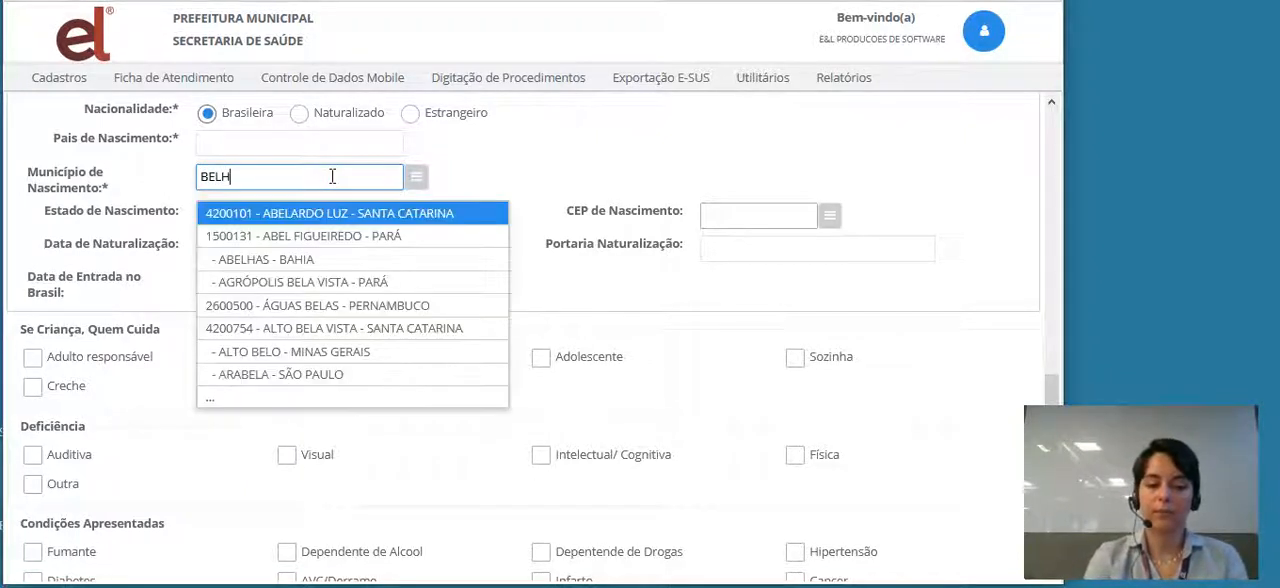
{"action": "key", "text": "BackSpace"}
{"action": "type", "text": "O"}
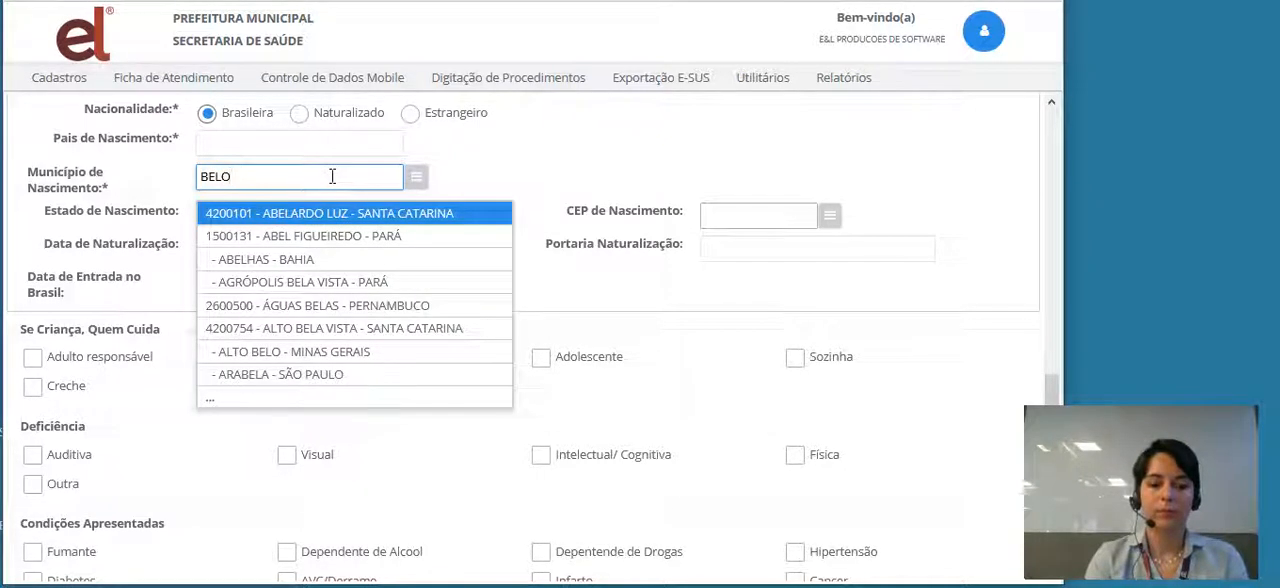
{"action": "type", "text": " HO"}
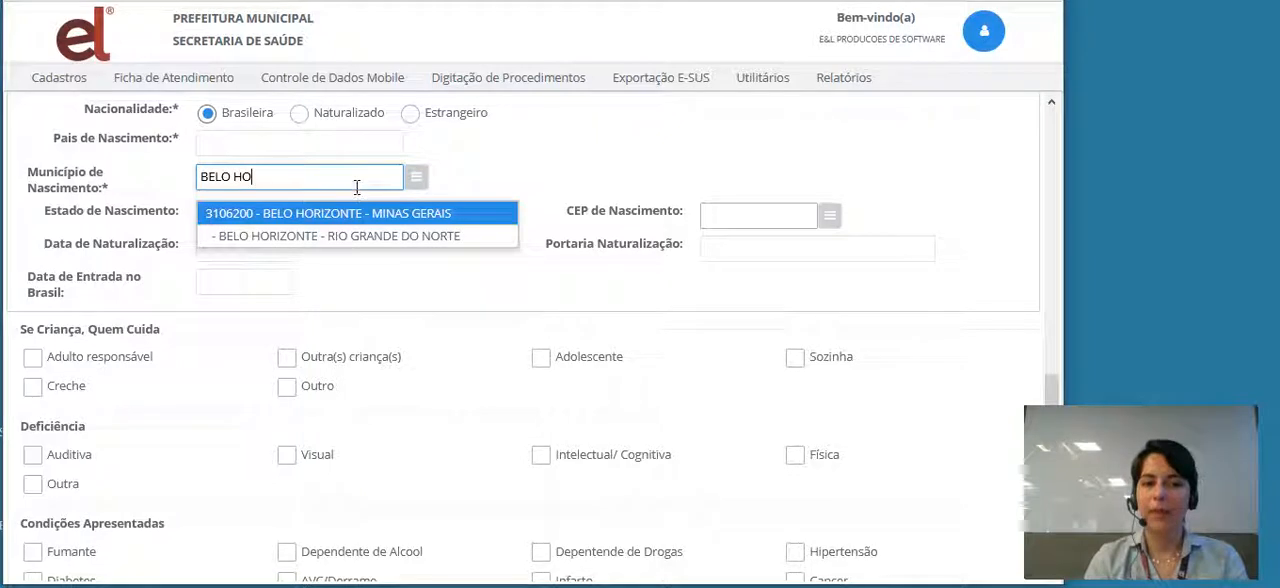
- Set Município de Nascimento to Brasília - Distrito Federal and enter the birth postal code in CEP de Nascimento
{"action": "key", "text": "BackSpace"}
{"action": "key", "text": "BackSpace"}
{"action": "key", "text": "BackSpace"}
{"action": "key", "text": "BackSpace"}
{"action": "key", "text": "BackSpace"}
{"action": "key", "text": "BackSpace"}
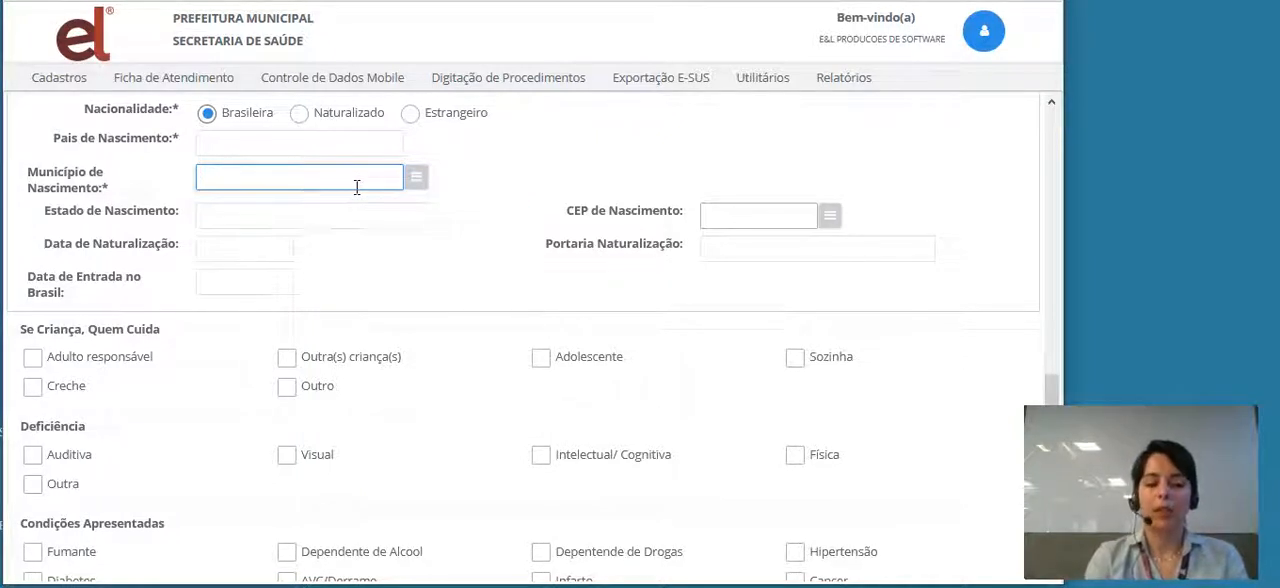
{"action": "type", "text": "BRA"}
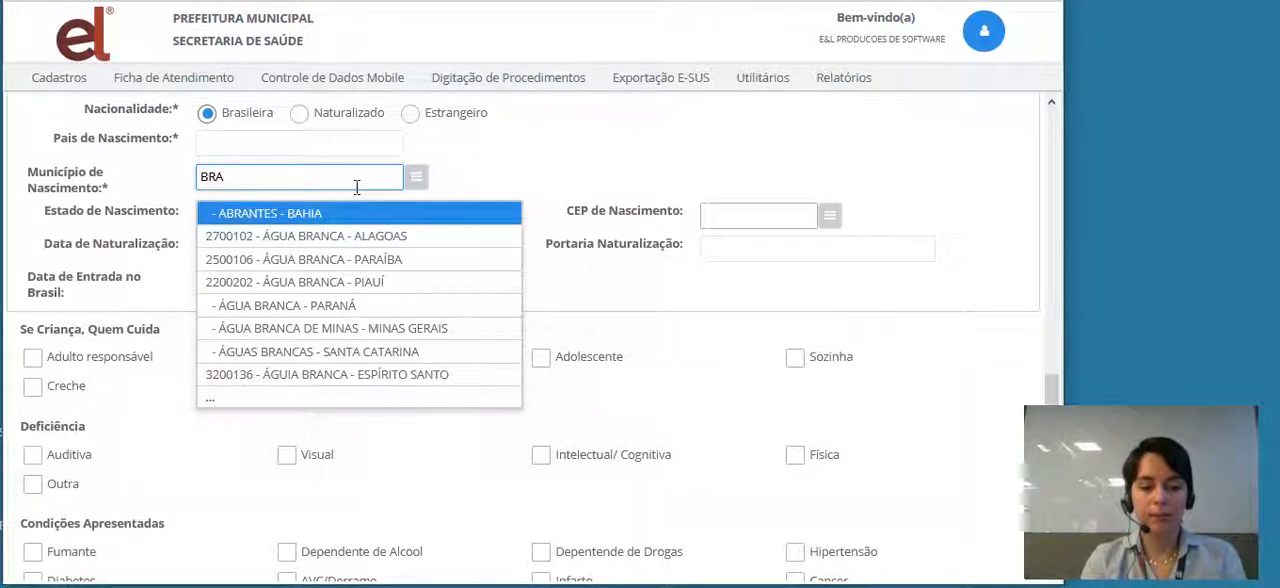
{"action": "type", "text": "SILIA"}
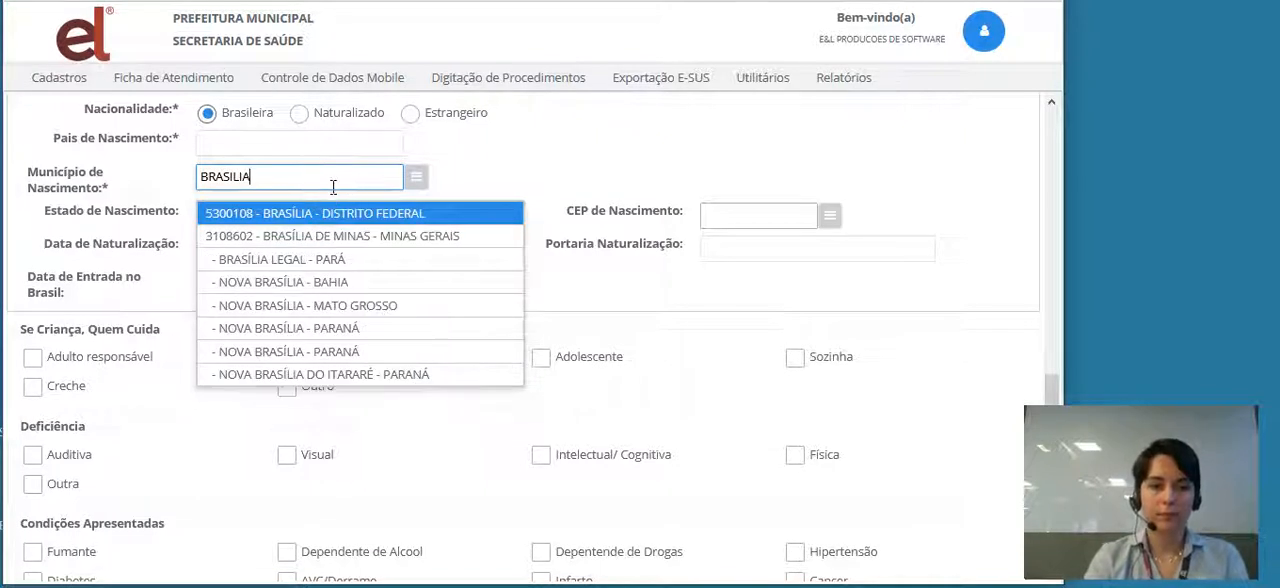
{"action": "left_click", "coordinate": [331, 217]}
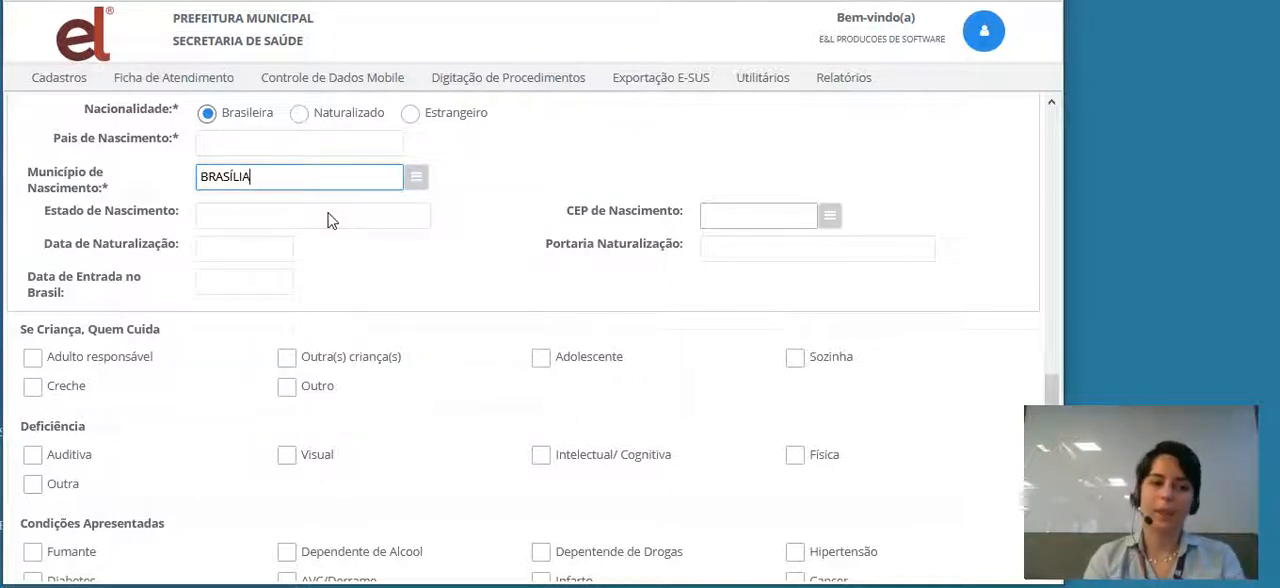
{"action": "left_click", "coordinate": [729, 215]}
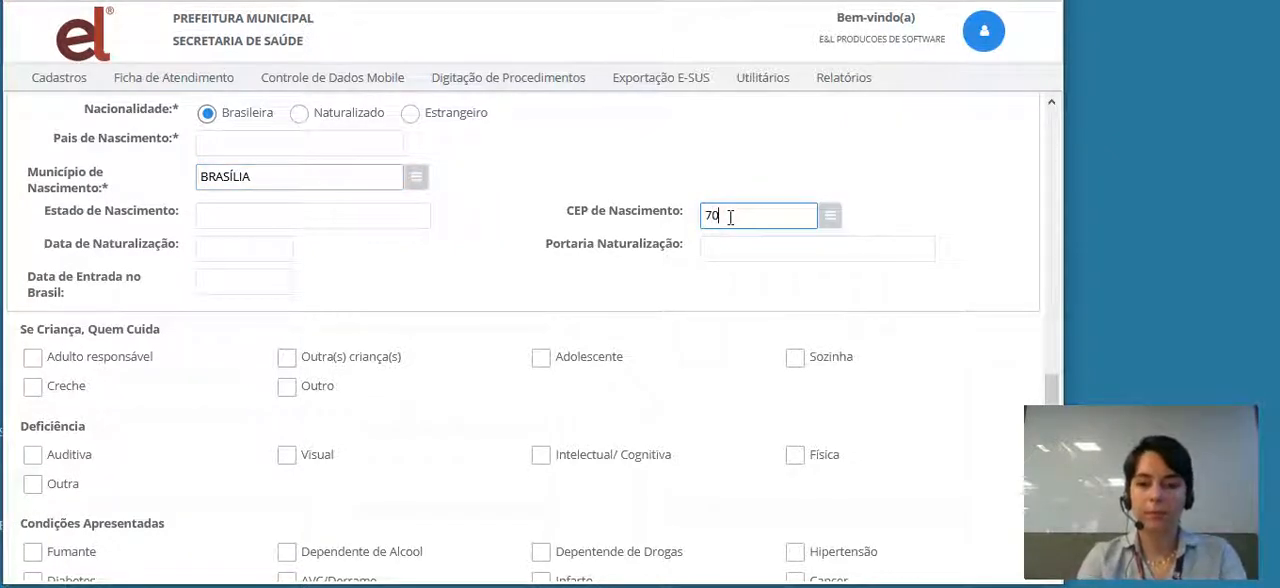
{"action": "type", "text": "0020"}
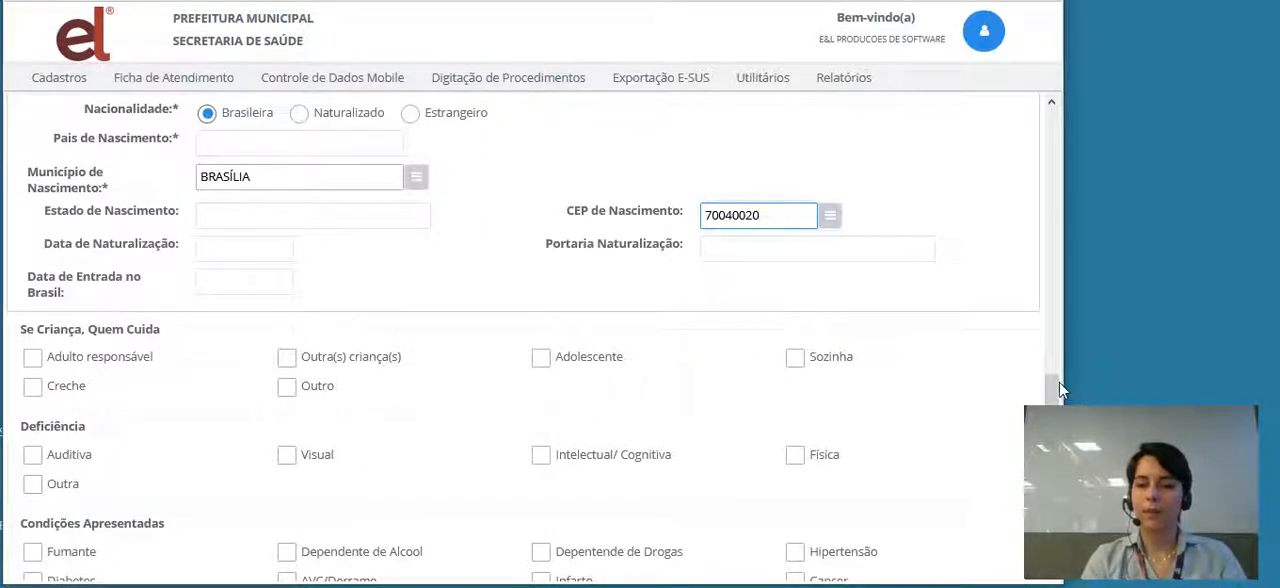
- Mark Hipertensão among the Condições Apresentadas
{"action": "left_click_drag", "start_coordinate": [1052, 390], "coordinate": [1052, 432]}
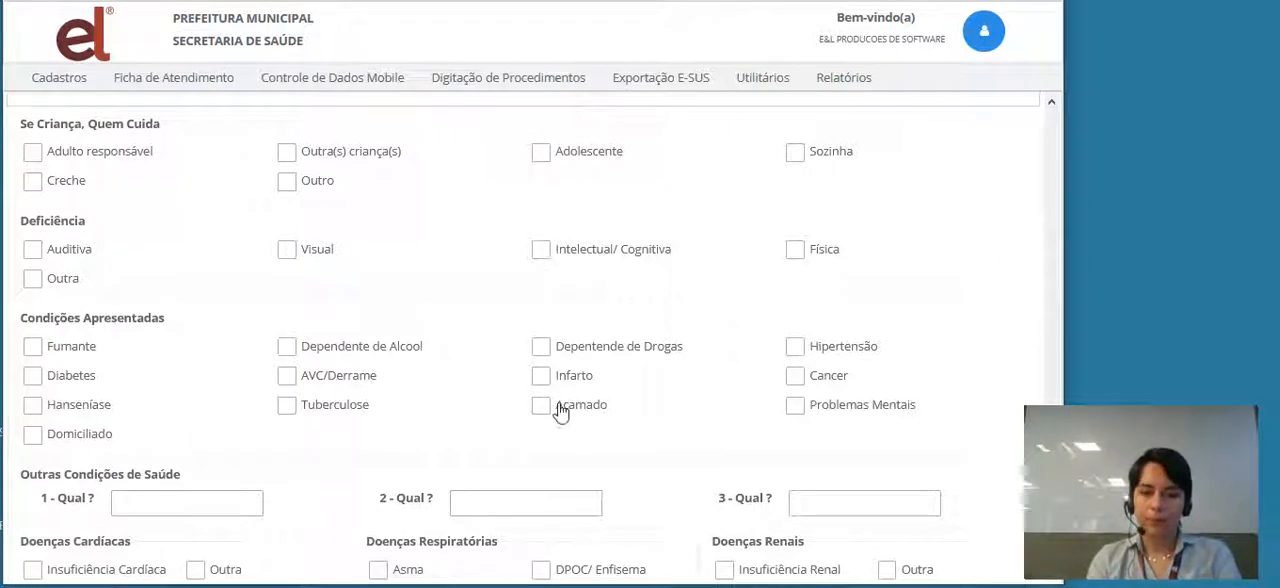
{"action": "left_click", "coordinate": [806, 354]}
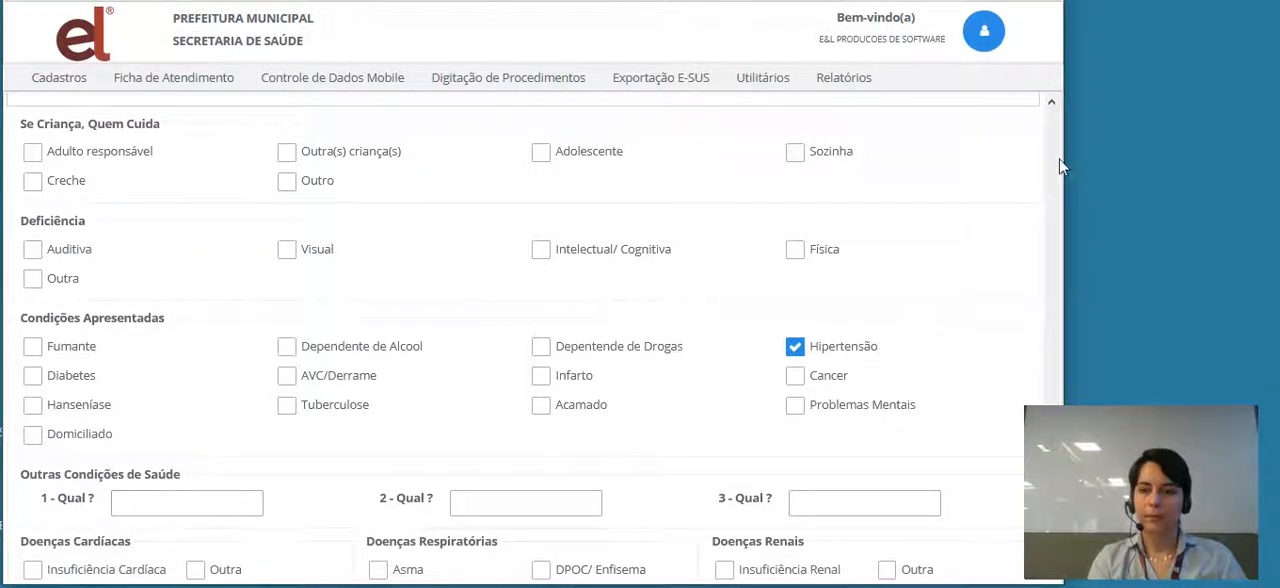
- Answer Sim to Está em Situação de Rua
{"action": "left_click", "coordinate": [1047, 189]}
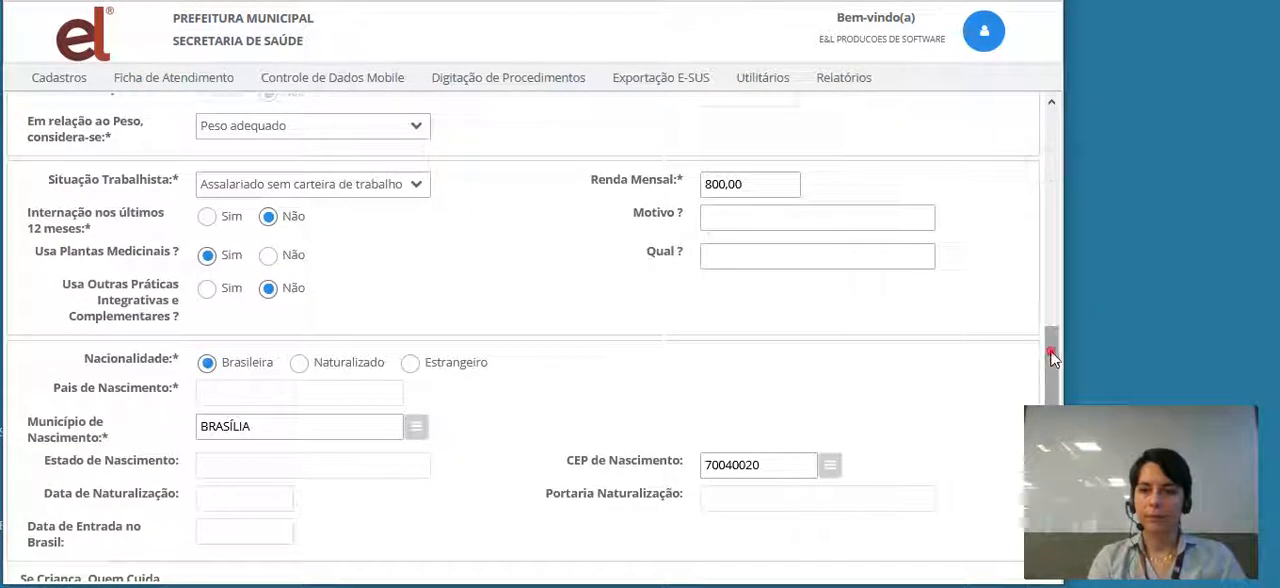
{"action": "left_click_drag", "start_coordinate": [1050, 349], "coordinate": [1050, 502]}
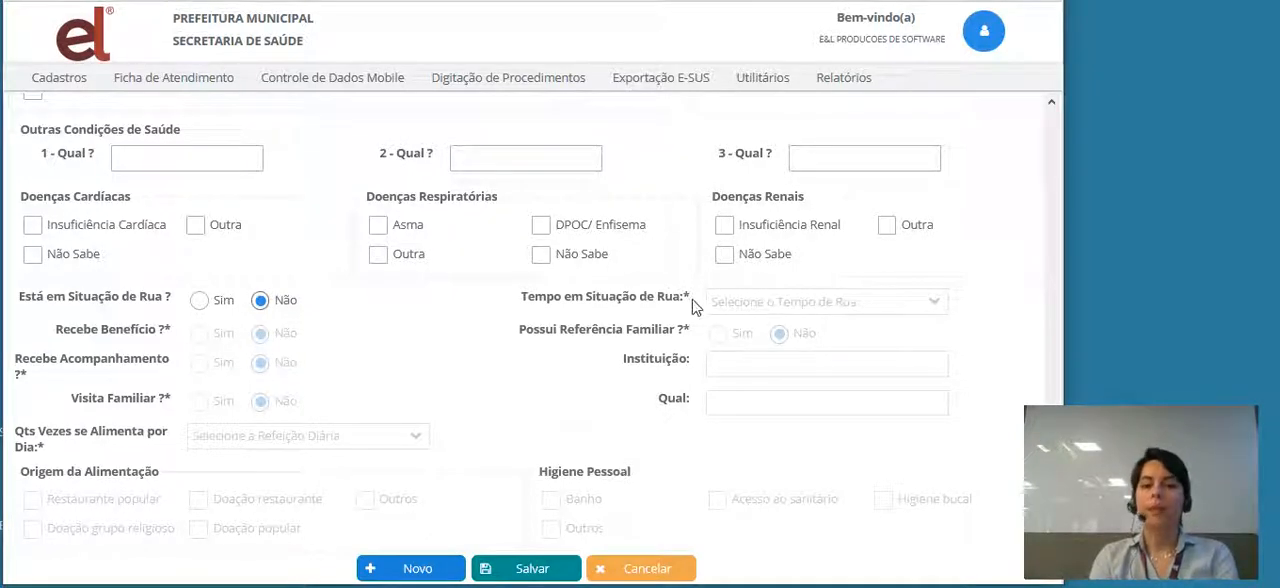
{"action": "left_click", "coordinate": [199, 306]}
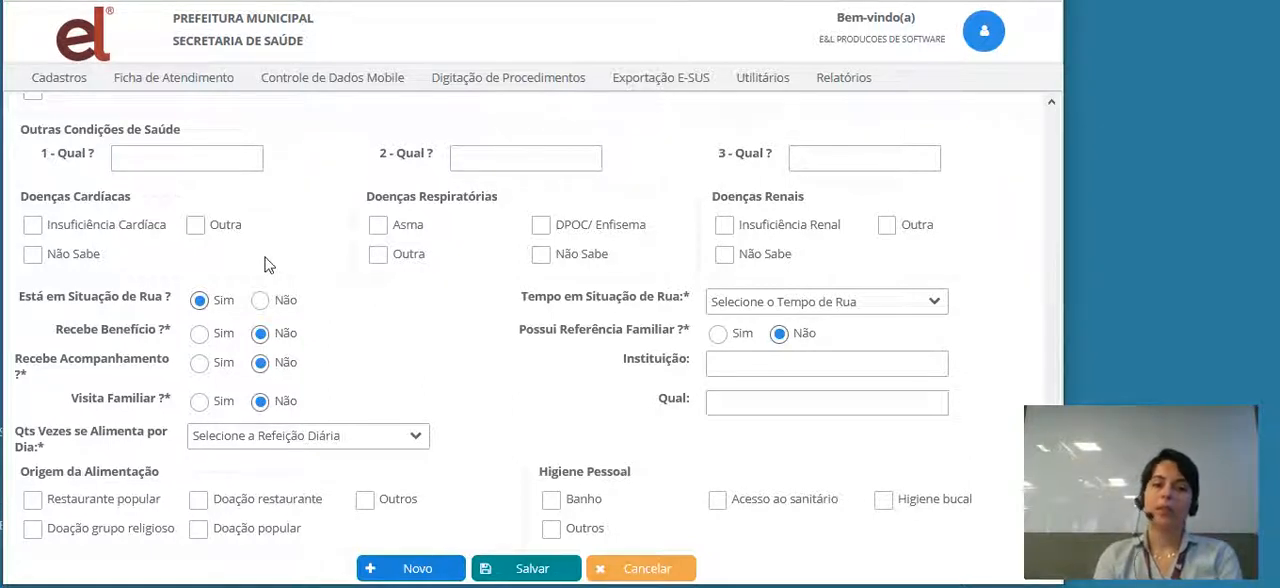
- Answer Não to Está em Situação de Rua and try to save the Cadastro Individual record
{"action": "left_click", "coordinate": [260, 300]}
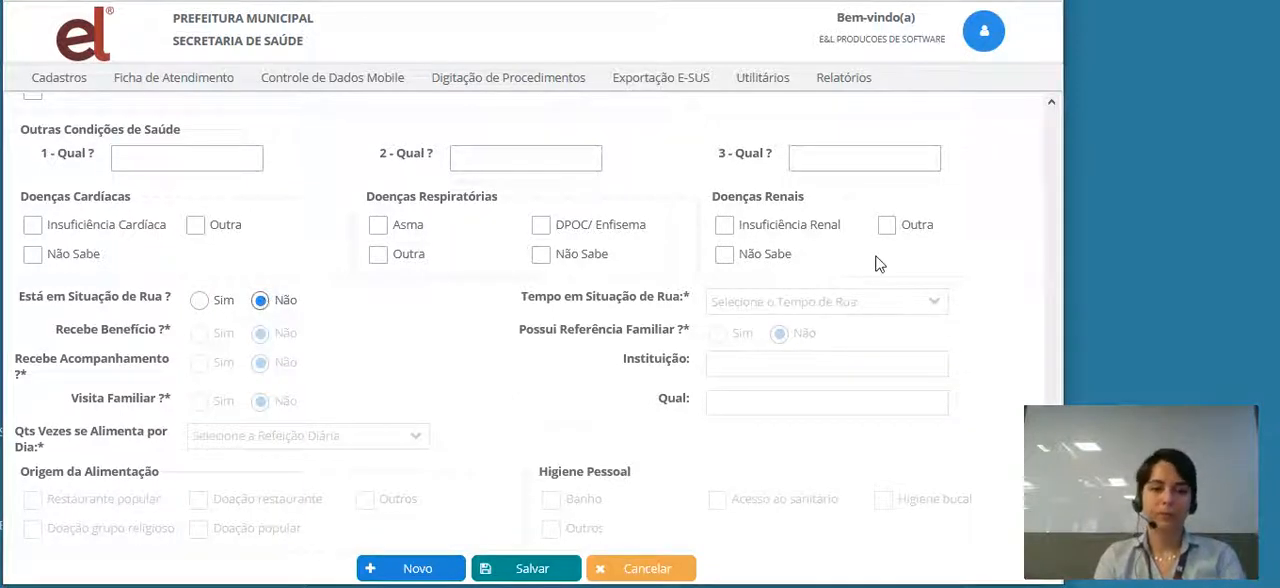
{"action": "left_click", "coordinate": [1050, 253]}
{"action": "left_click", "coordinate": [1050, 253]}
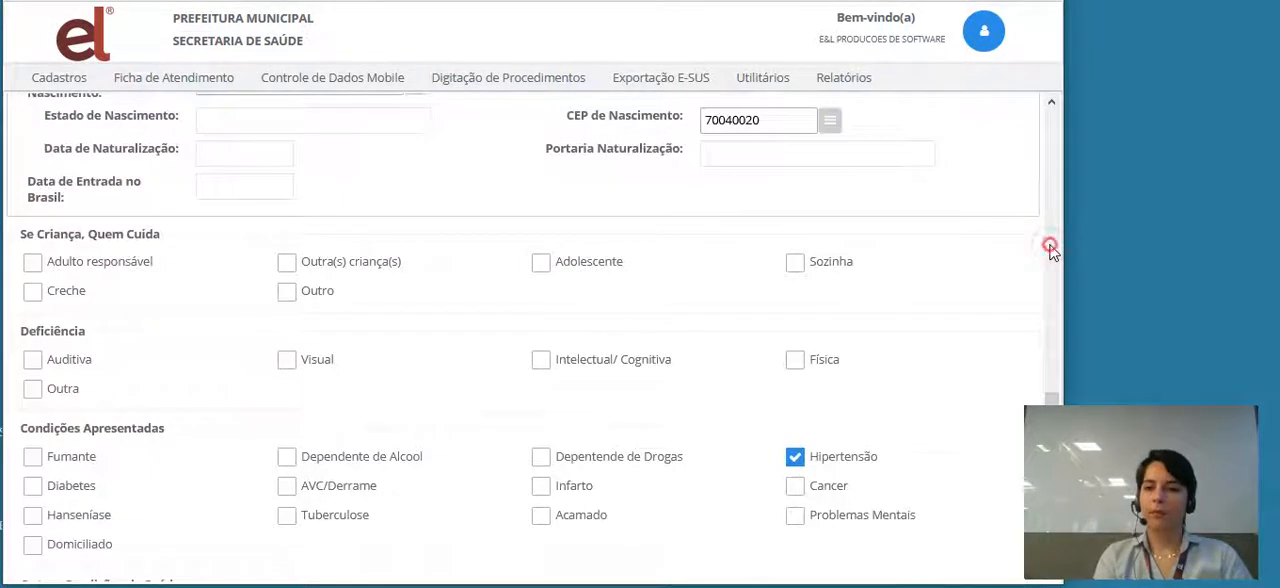
{"action": "left_click_drag", "start_coordinate": [1050, 332], "coordinate": [1048, 510]}
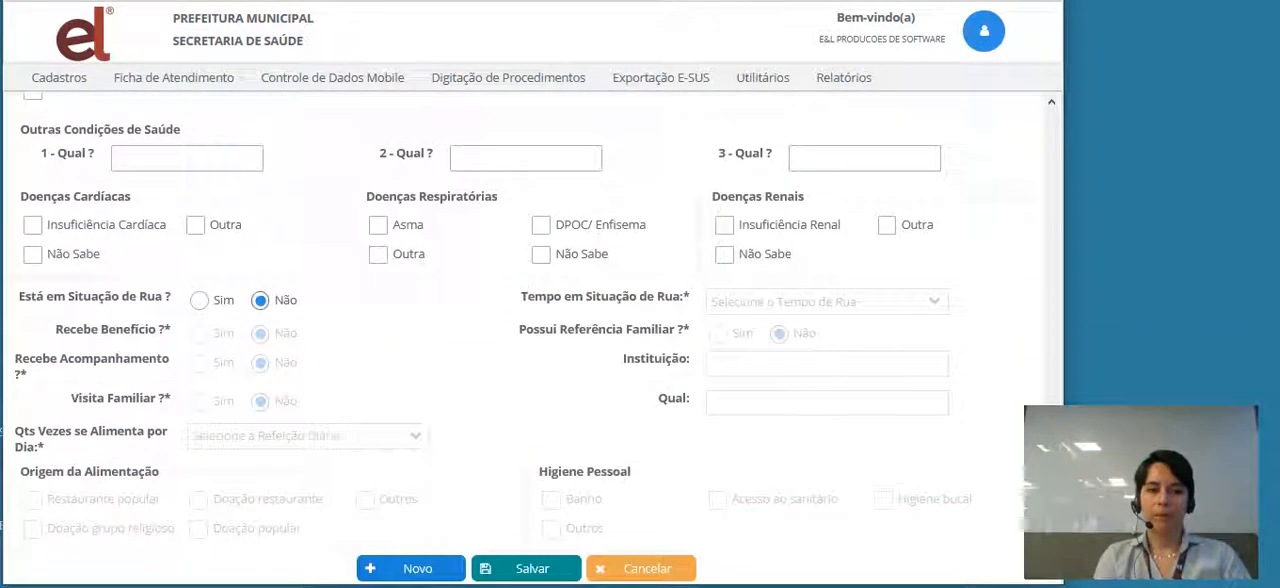
{"action": "left_click", "coordinate": [543, 576]}
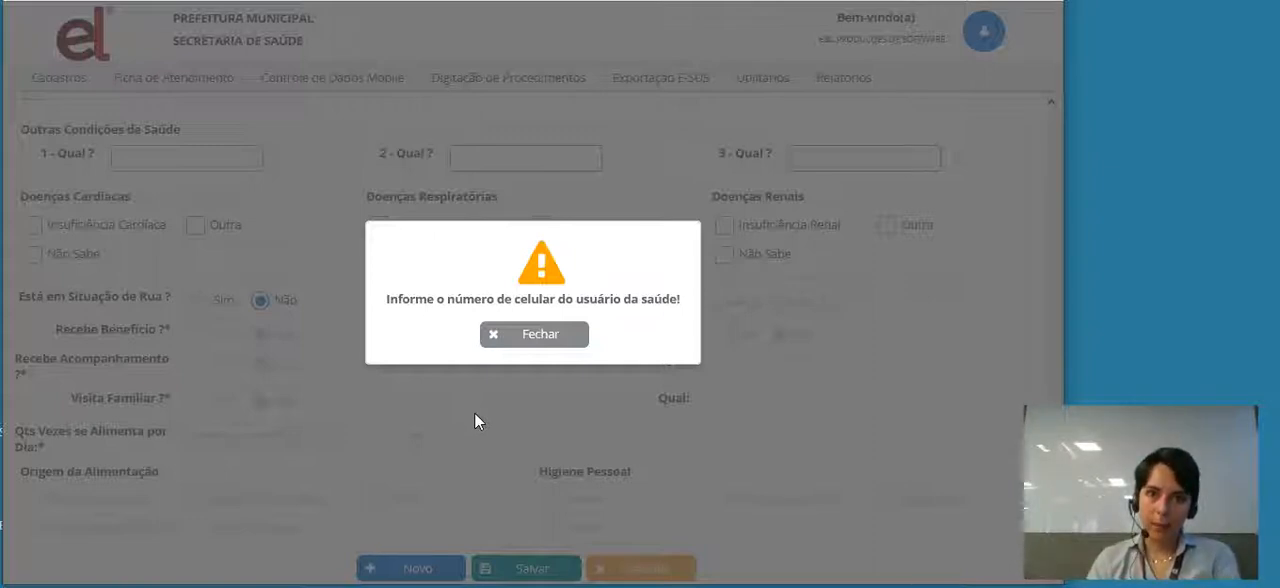
{"action": "left_click", "coordinate": [548, 333]}
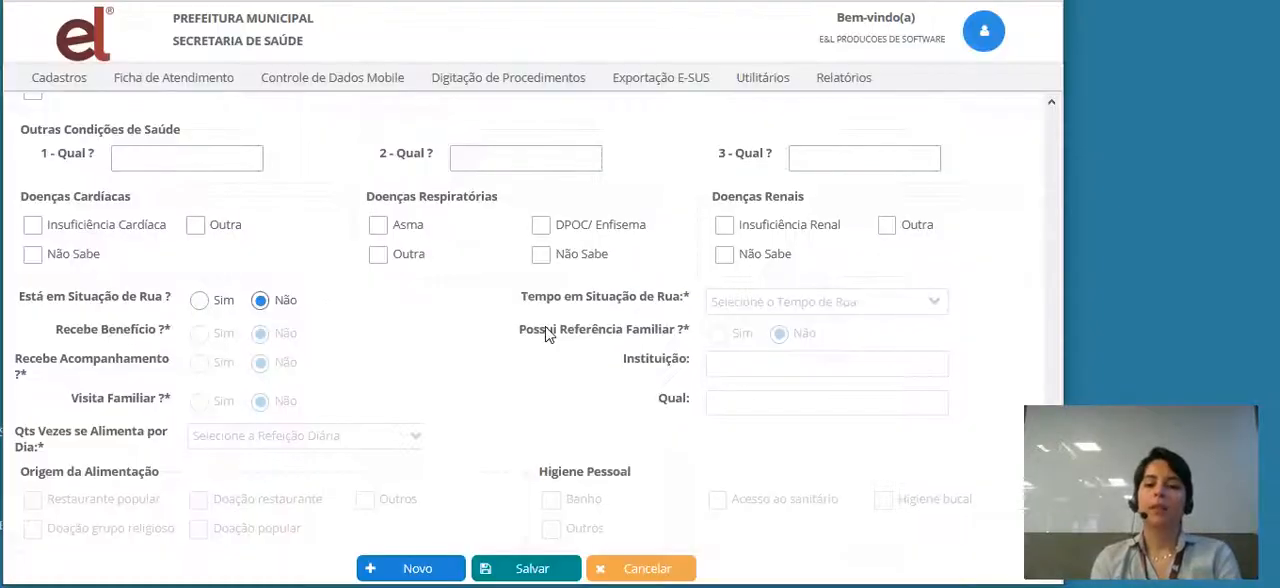
{"action": "left_click", "coordinate": [1053, 212]}
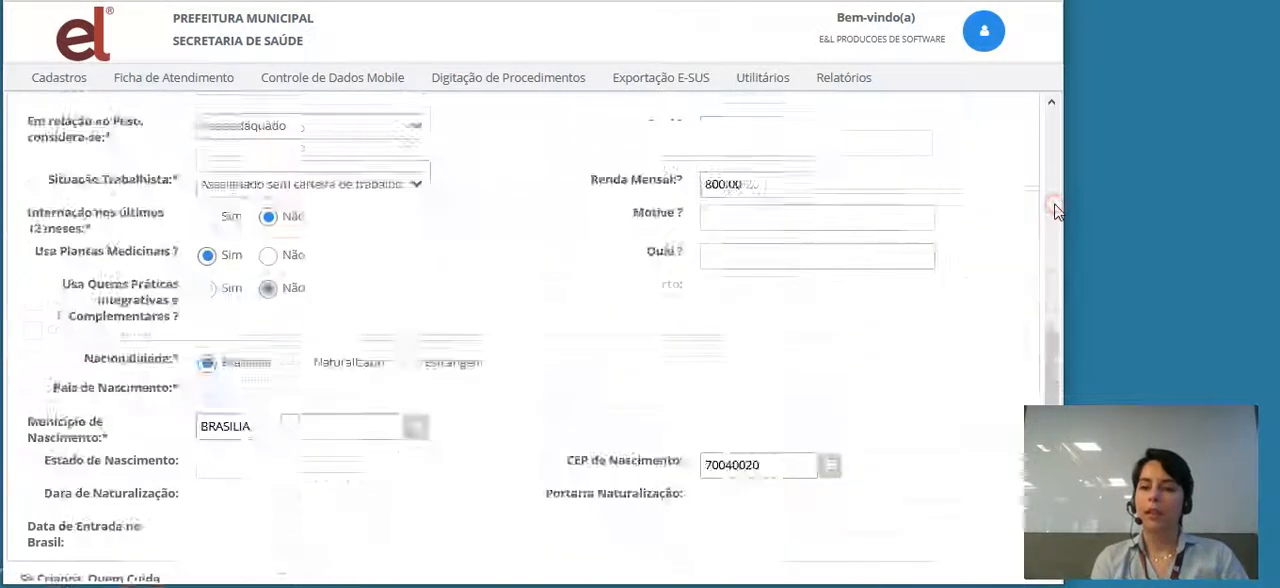
{"action": "left_click_drag", "start_coordinate": [1055, 205], "coordinate": [1020, 183]}
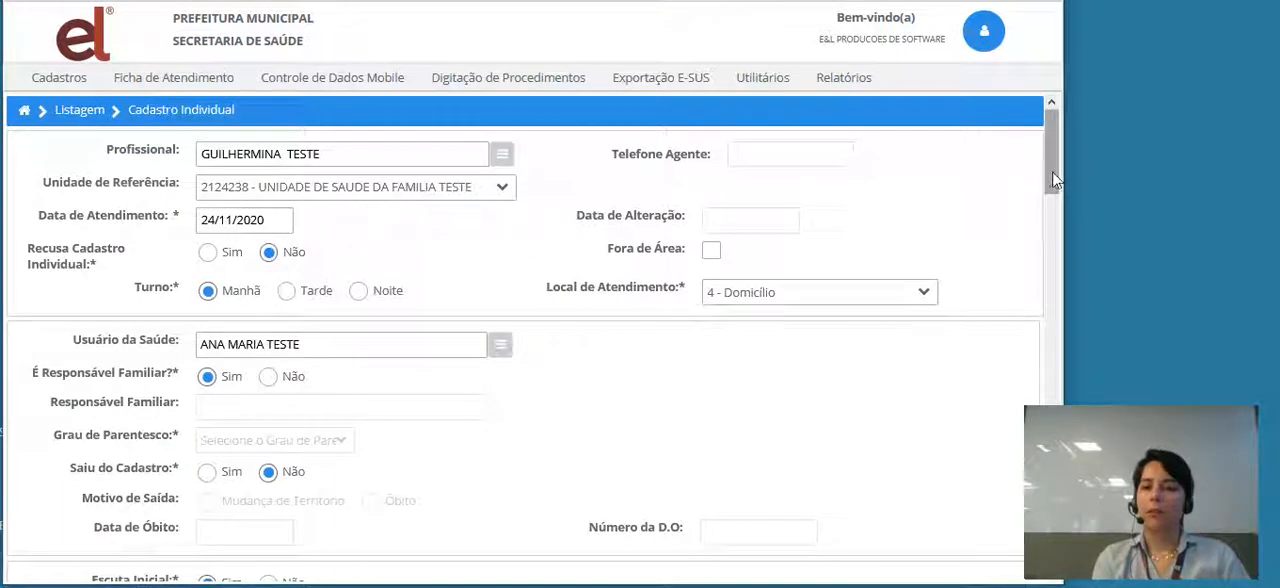
{"action": "left_click_drag", "start_coordinate": [1048, 168], "coordinate": [1070, 536]}
{"action": "left_click_drag", "start_coordinate": [1075, 583], "coordinate": [978, 157]}
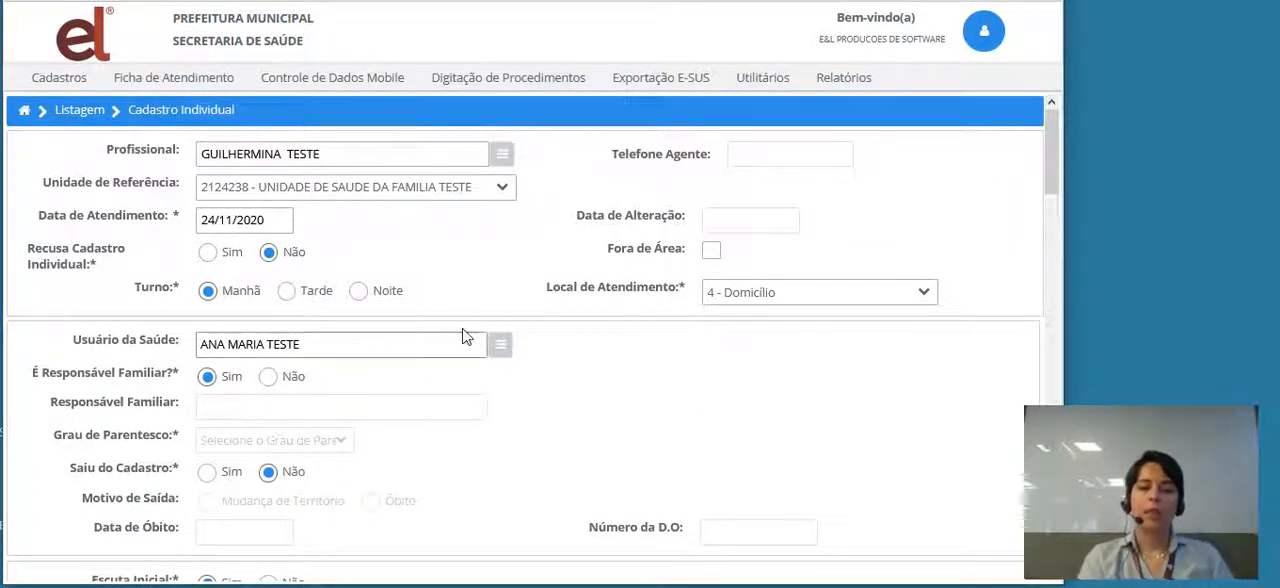
{"action": "left_click", "coordinate": [499, 347]}
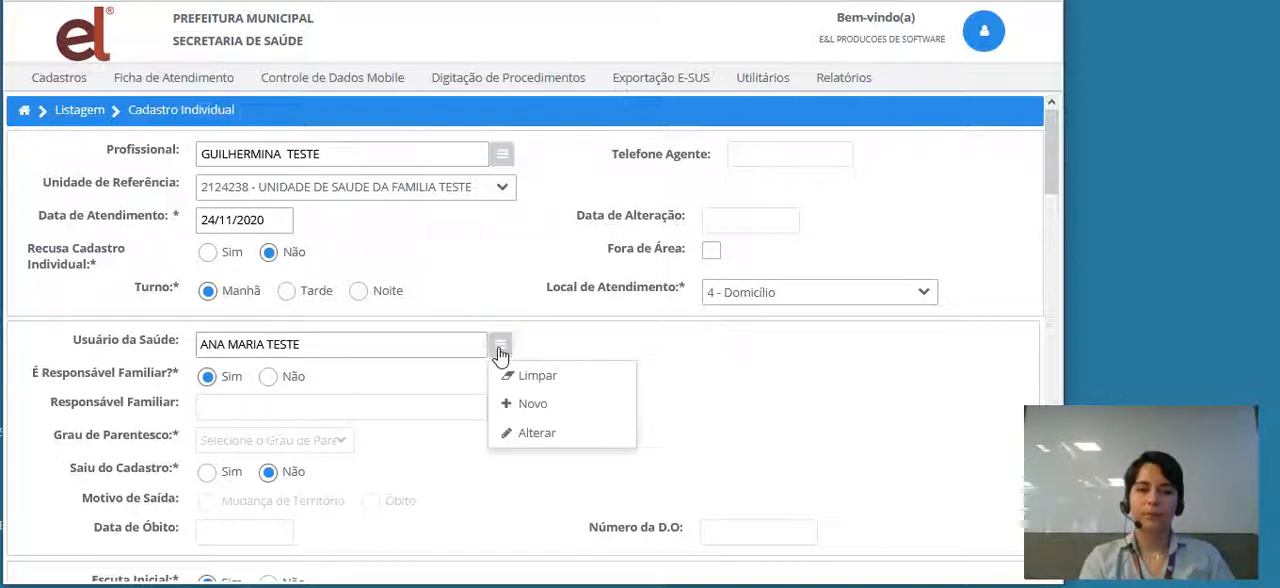
{"action": "left_click", "coordinate": [293, 347]}
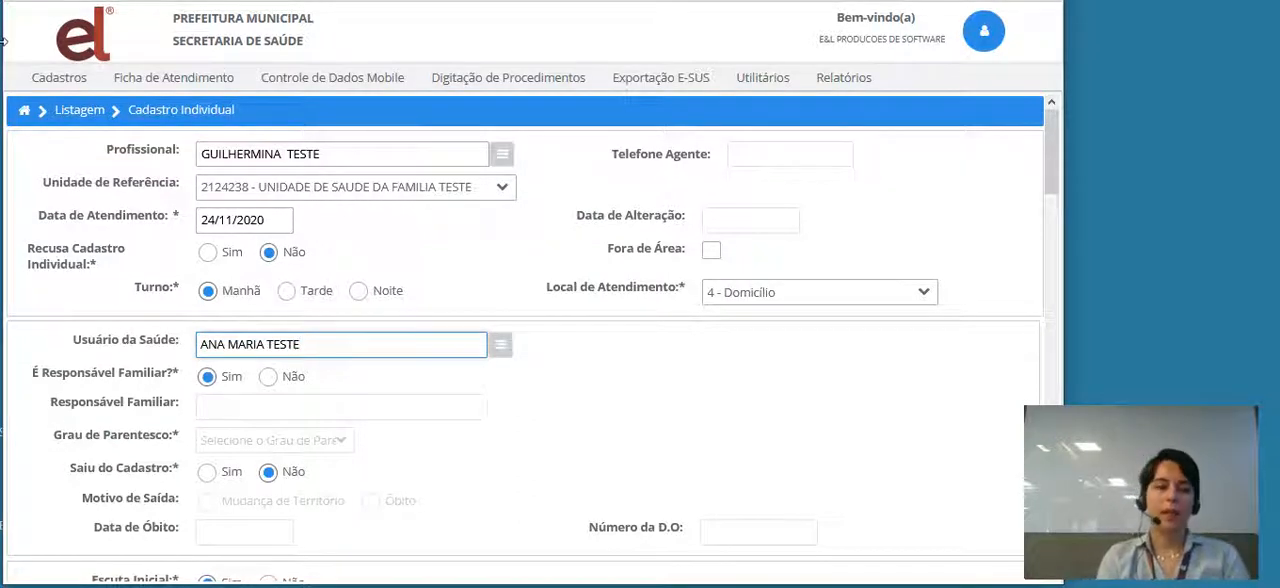
- Search the Usuário da Saúde listing for the patient by name and open the patient's record
{"action": "left_click", "coordinate": [62, 86]}
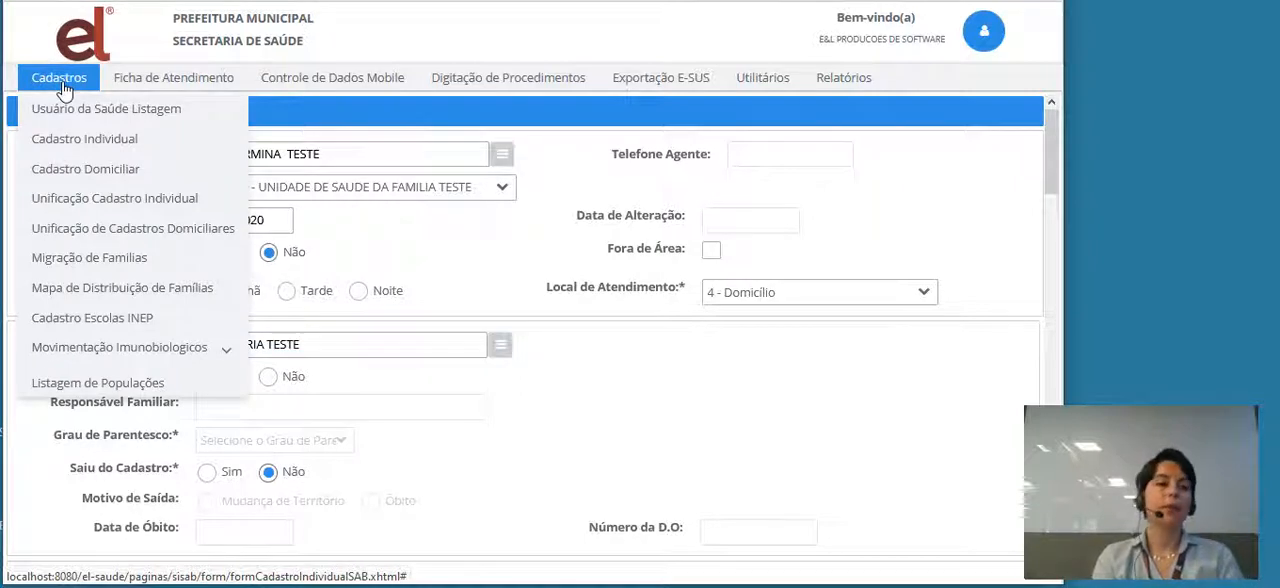
{"action": "left_click", "coordinate": [66, 104]}
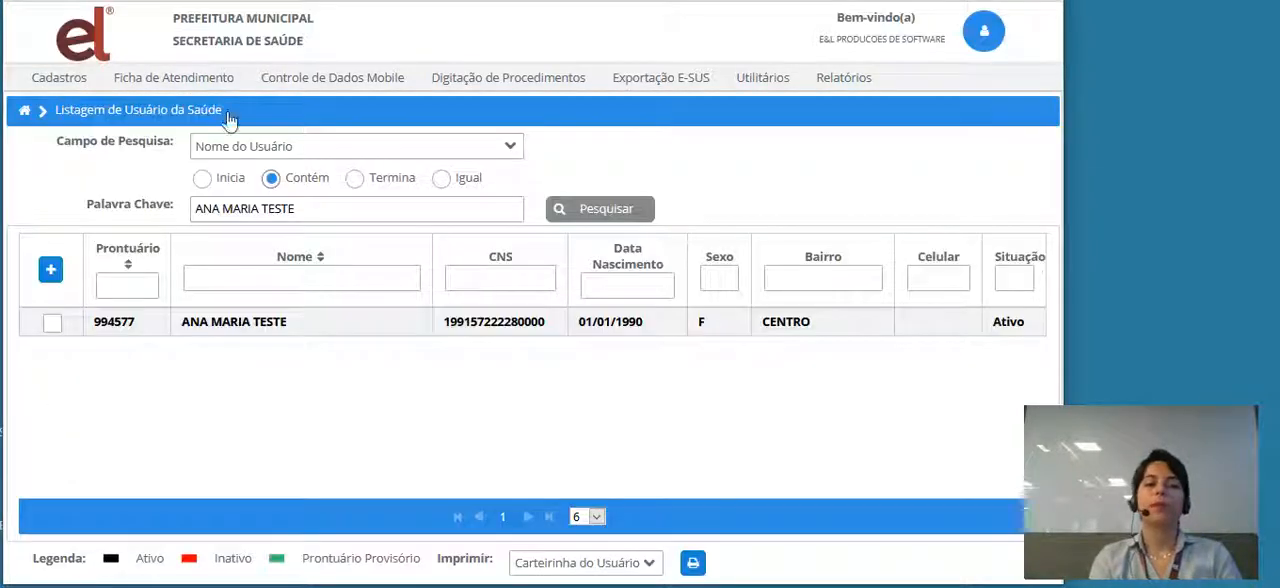
{"action": "left_click", "coordinate": [614, 218]}
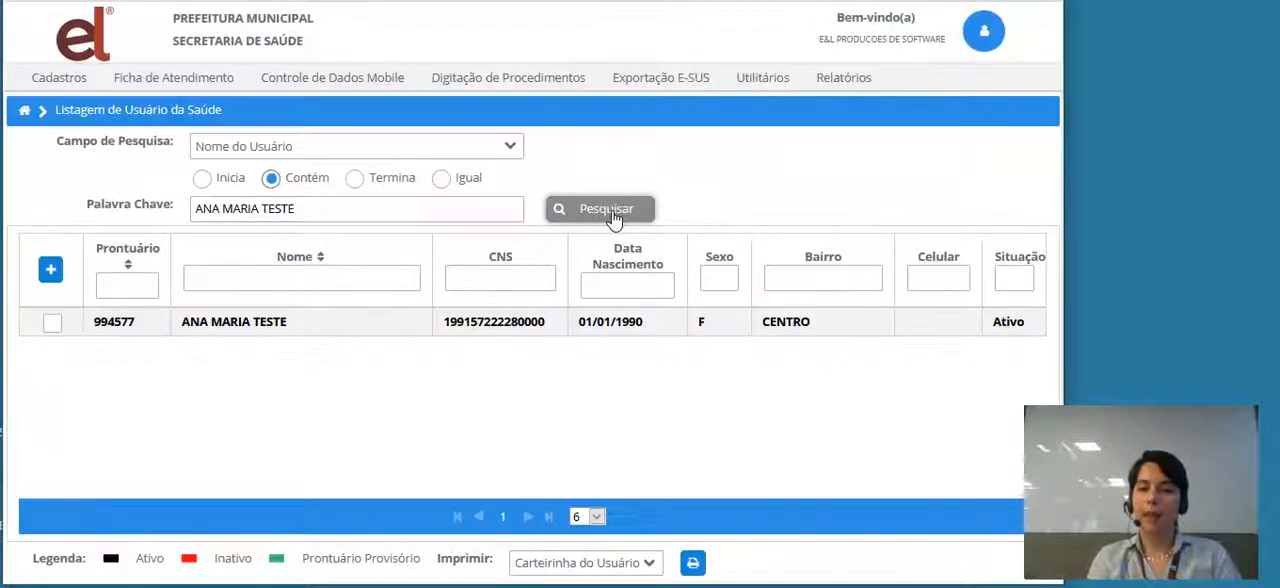
{"action": "left_click", "coordinate": [226, 328]}
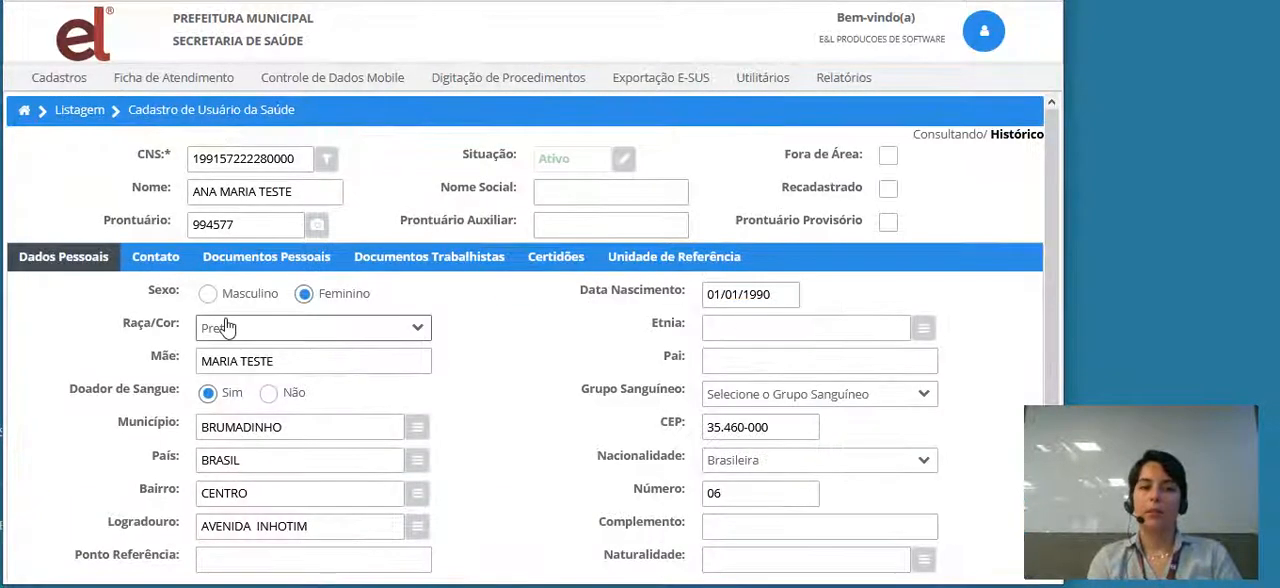
- Enter the patient's landline and mobile numbers in Telefone and Celular of the contact data
{"action": "left_click", "coordinate": [142, 259]}
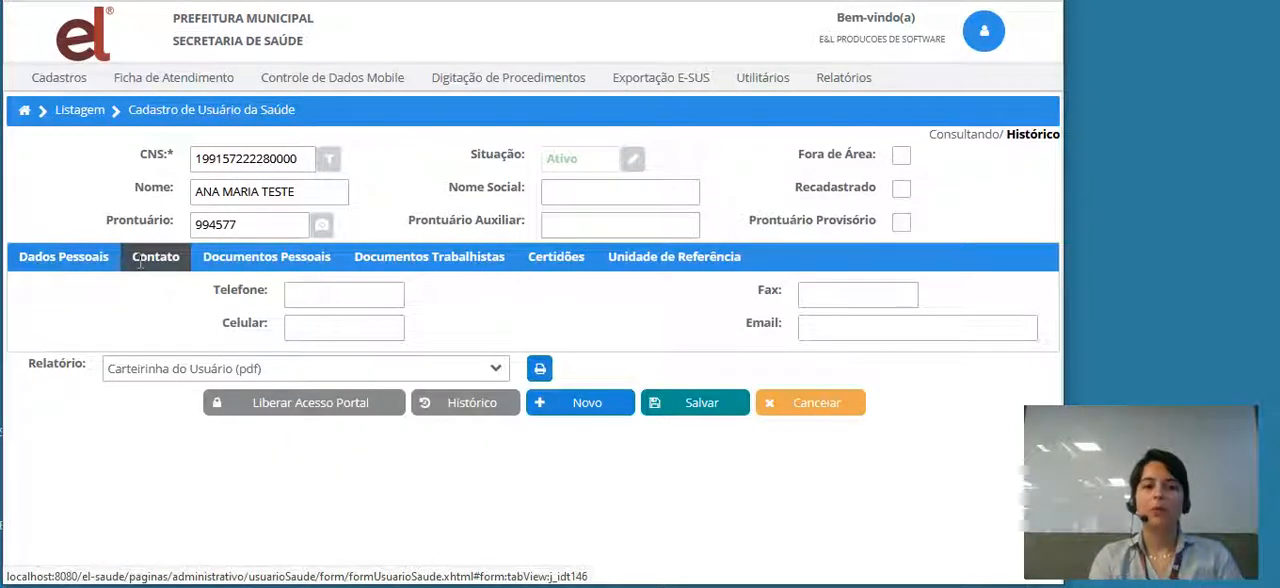
{"action": "left_click", "coordinate": [84, 255]}
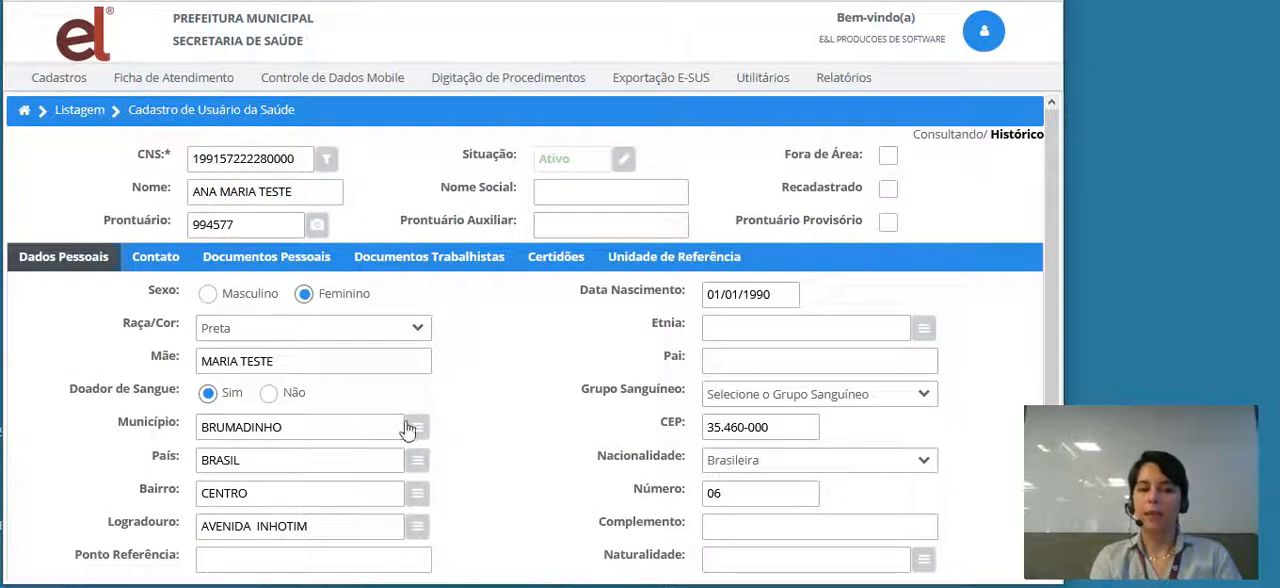
{"action": "left_click", "coordinate": [172, 257]}
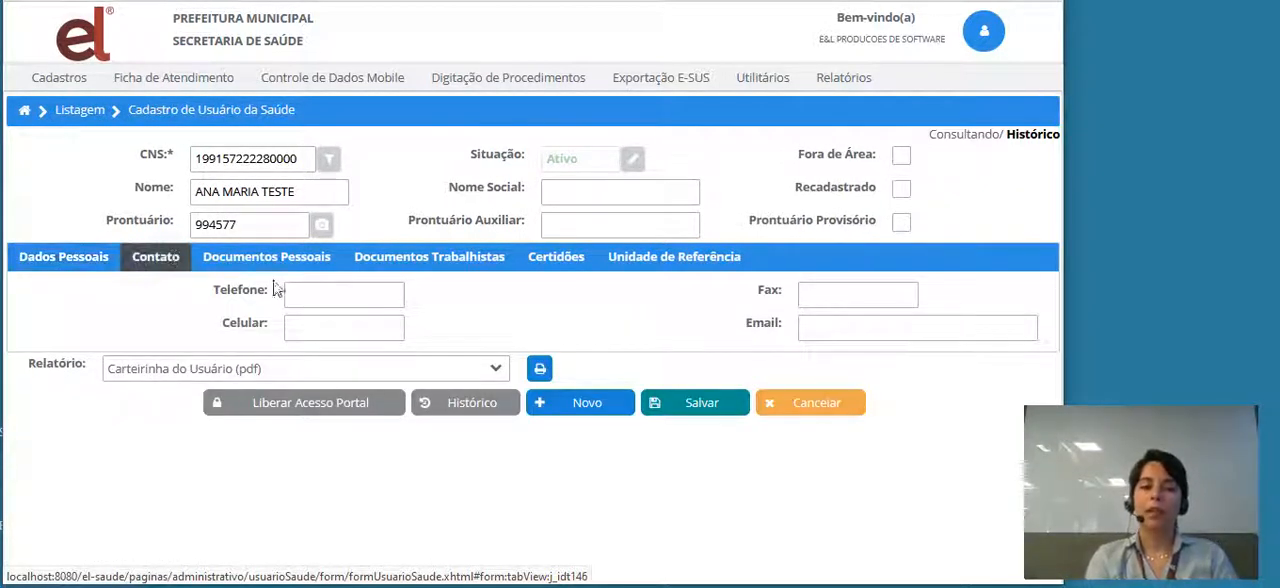
{"action": "left_click", "coordinate": [323, 296]}
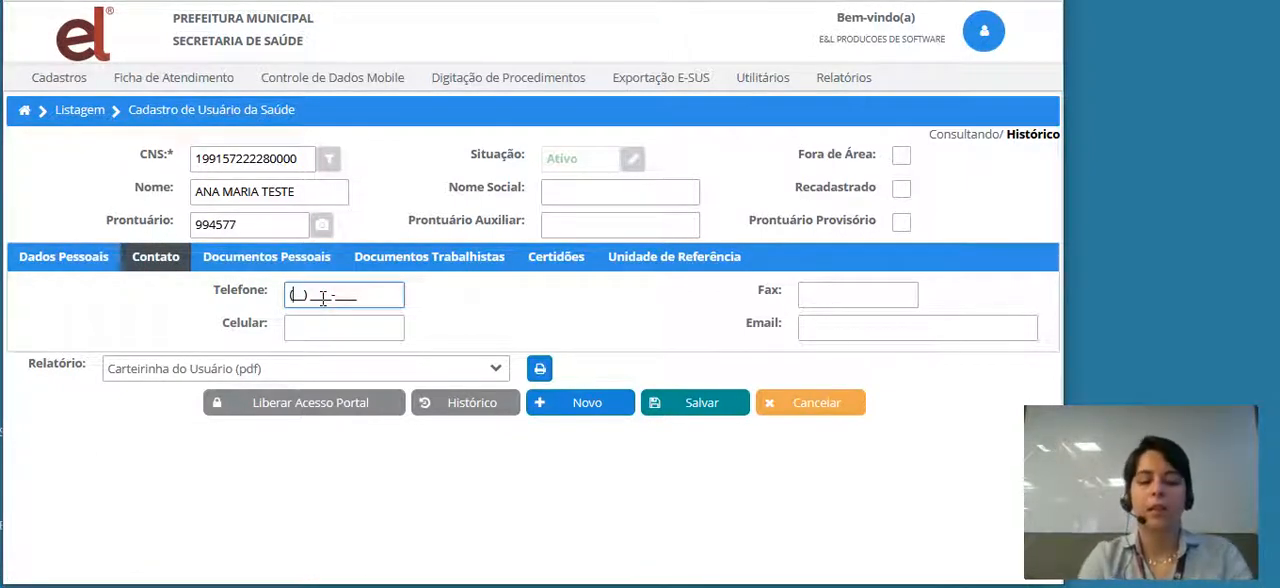
{"action": "type", "text": "27) 33"}
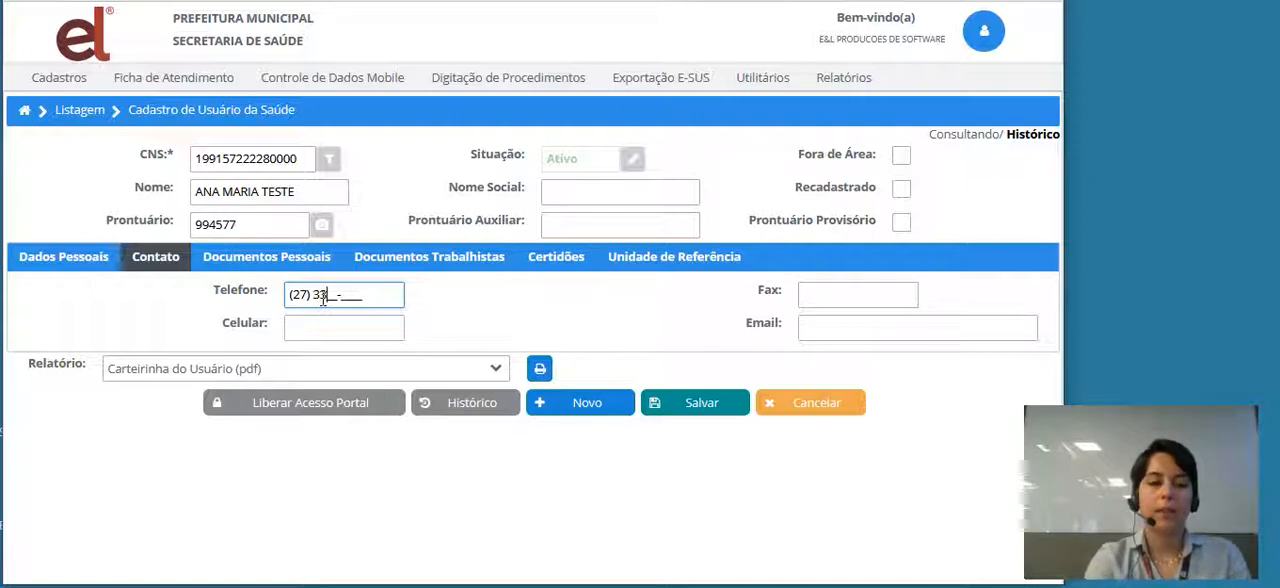
{"action": "type", "text": "33-3333"}
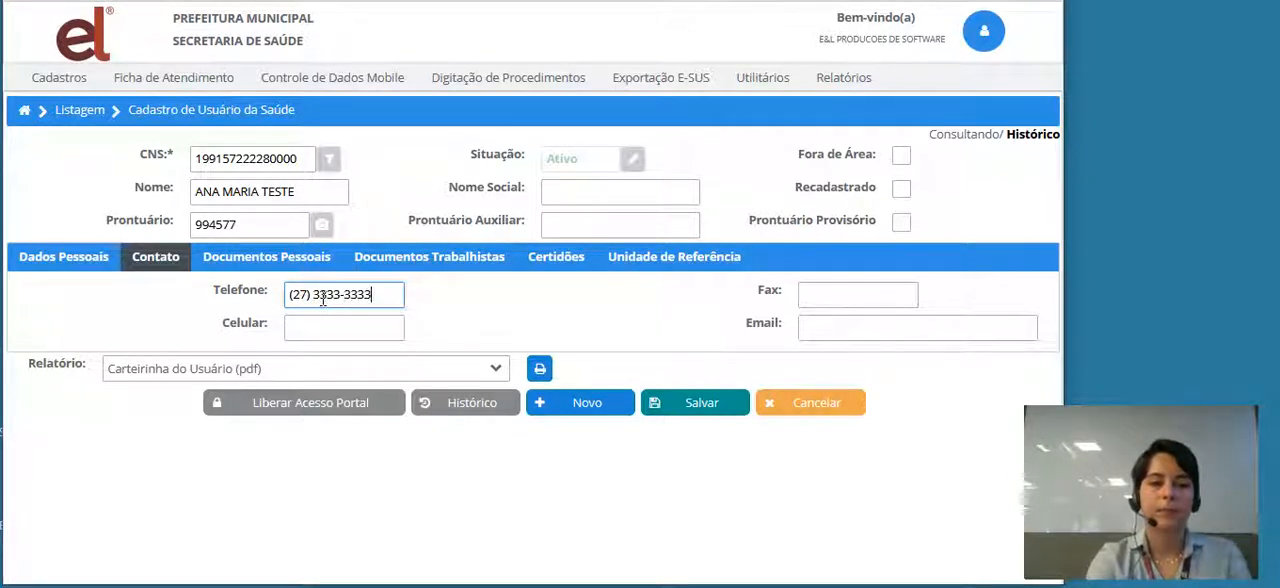
{"action": "left_click", "coordinate": [338, 330]}
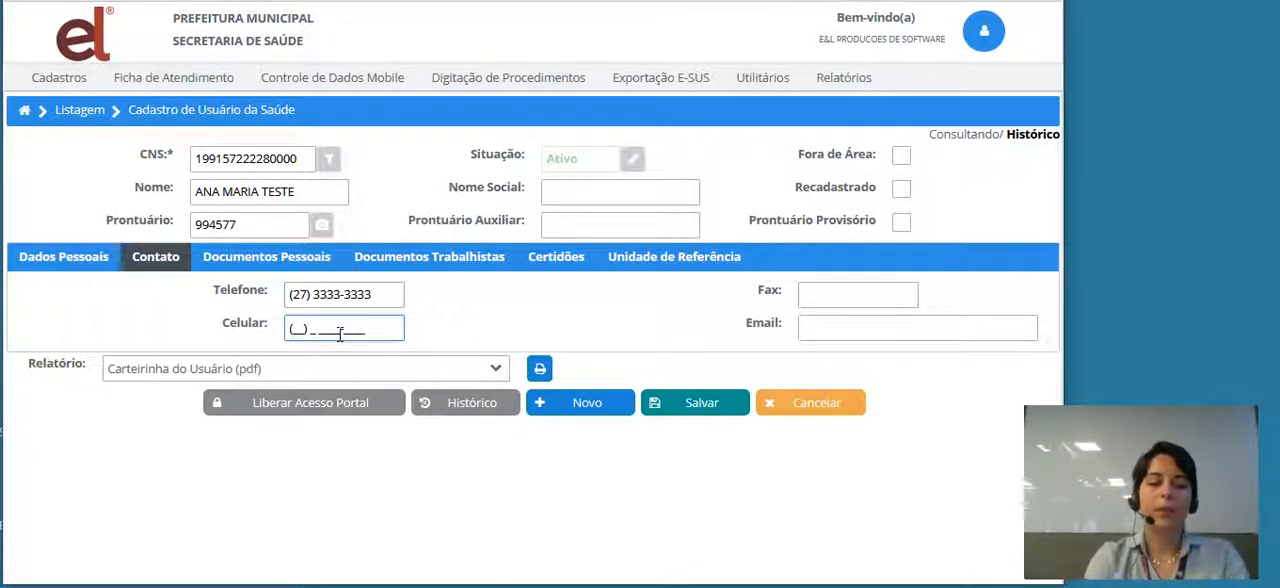
{"action": "type", "text": "27) 9 "}
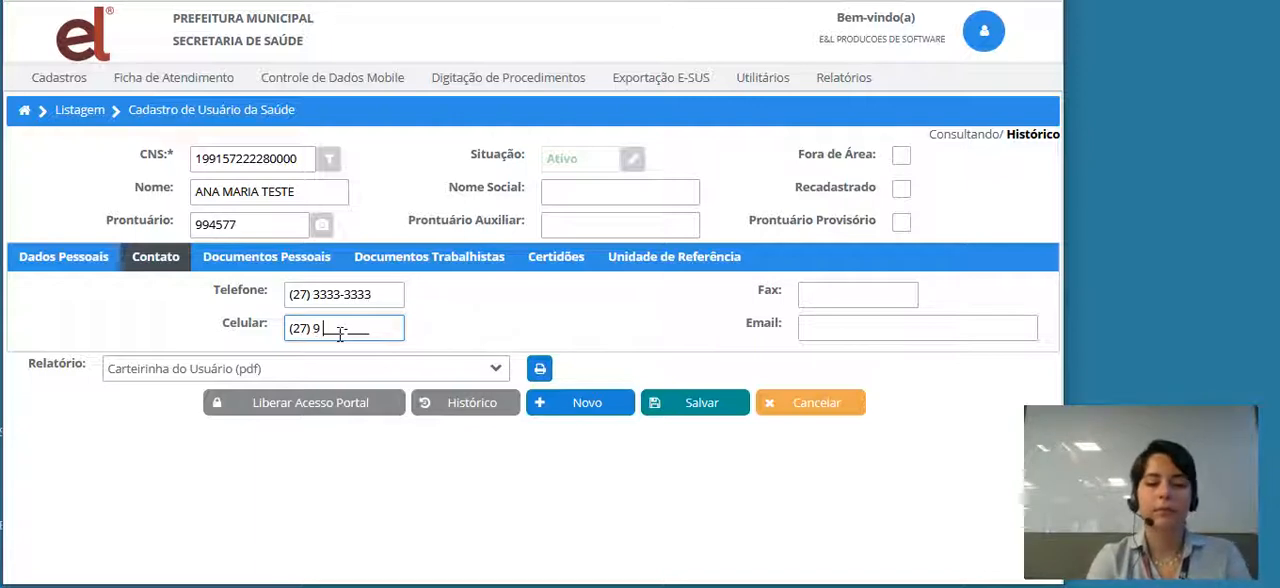
{"action": "type", "text": "9999-9999"}
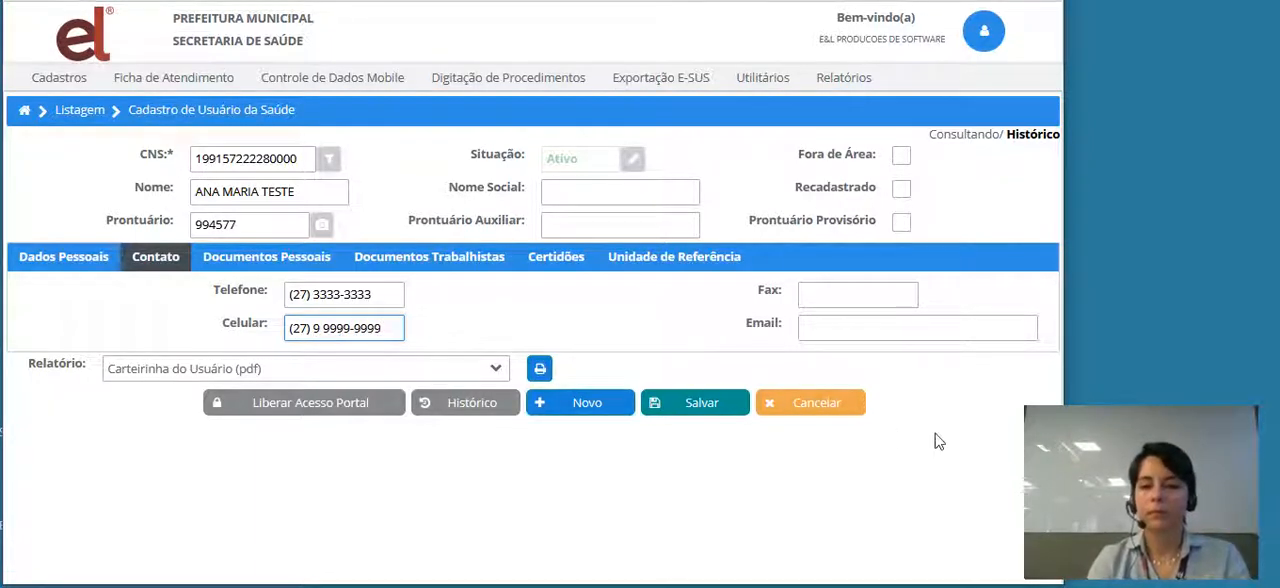
- Fill in the patient's e-mail address and save the Usuário da Saúde record
{"action": "left_click", "coordinate": [920, 329]}
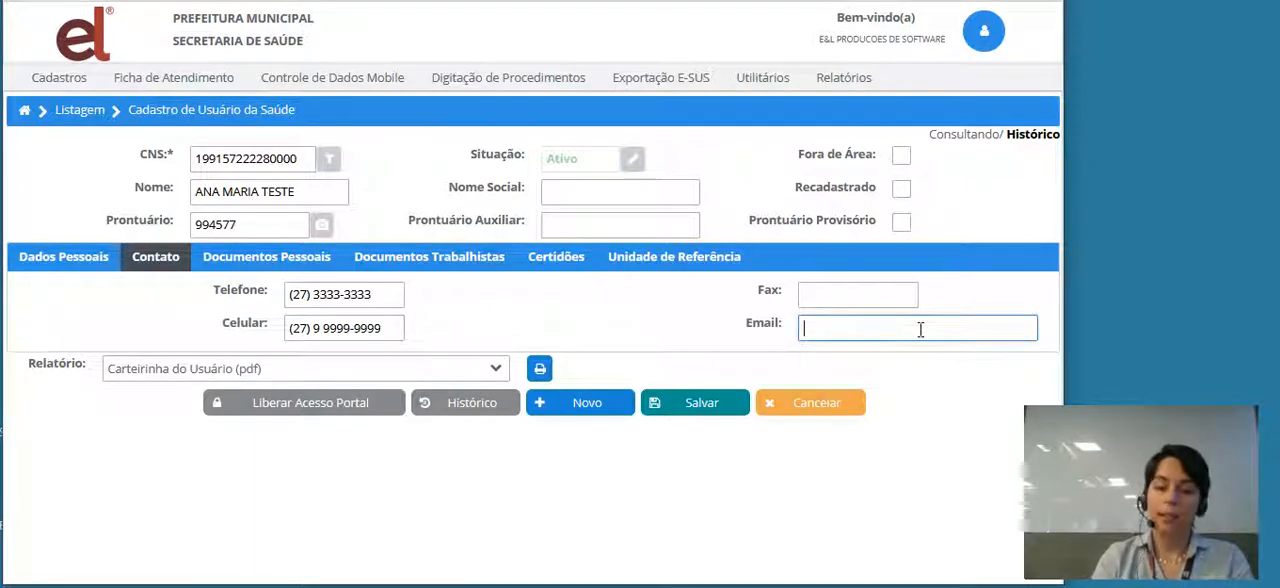
{"action": "type", "text": "EMAI"}
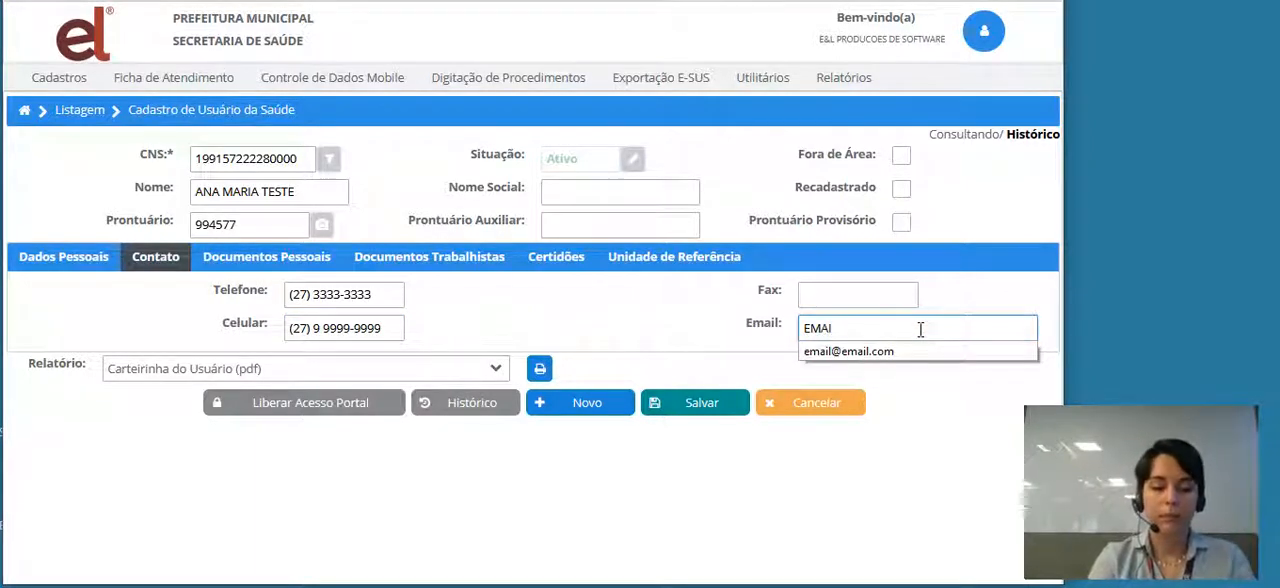
{"action": "type", "text": "L@E"}
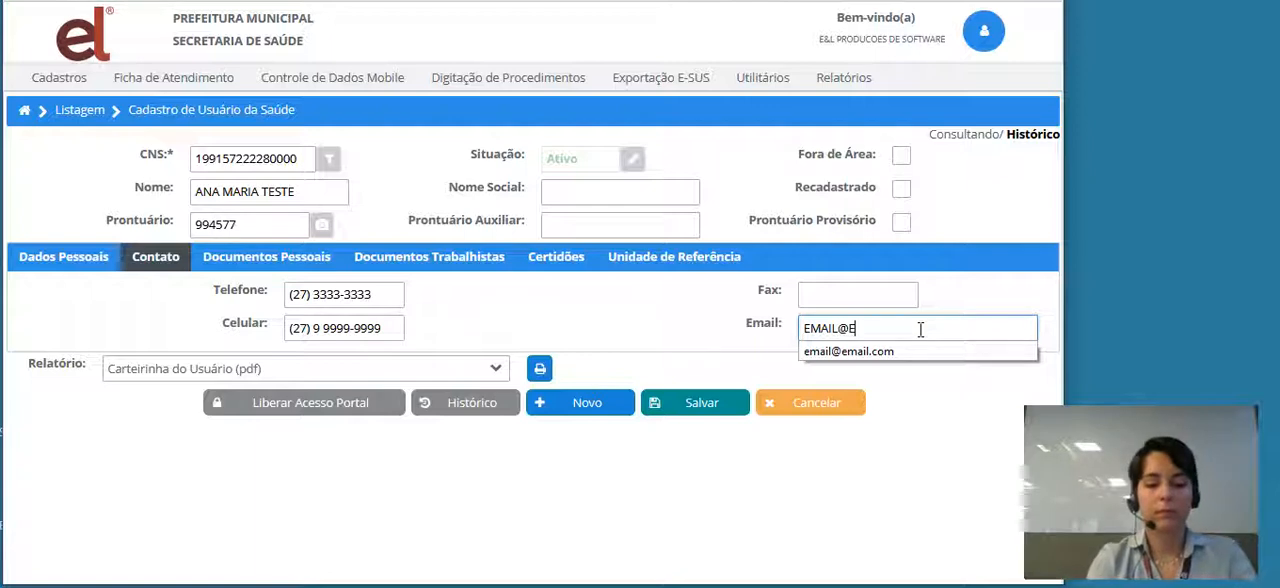
{"action": "type", "text": "MAIL.COM"}
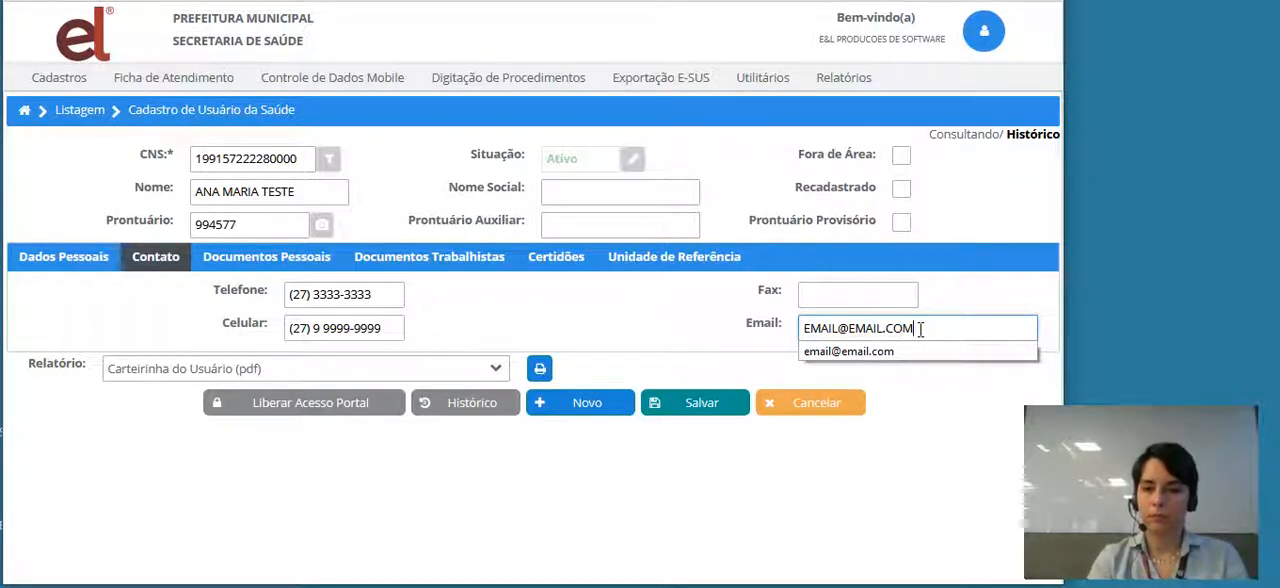
{"action": "left_click", "coordinate": [866, 351]}
{"action": "left_click", "coordinate": [711, 408]}
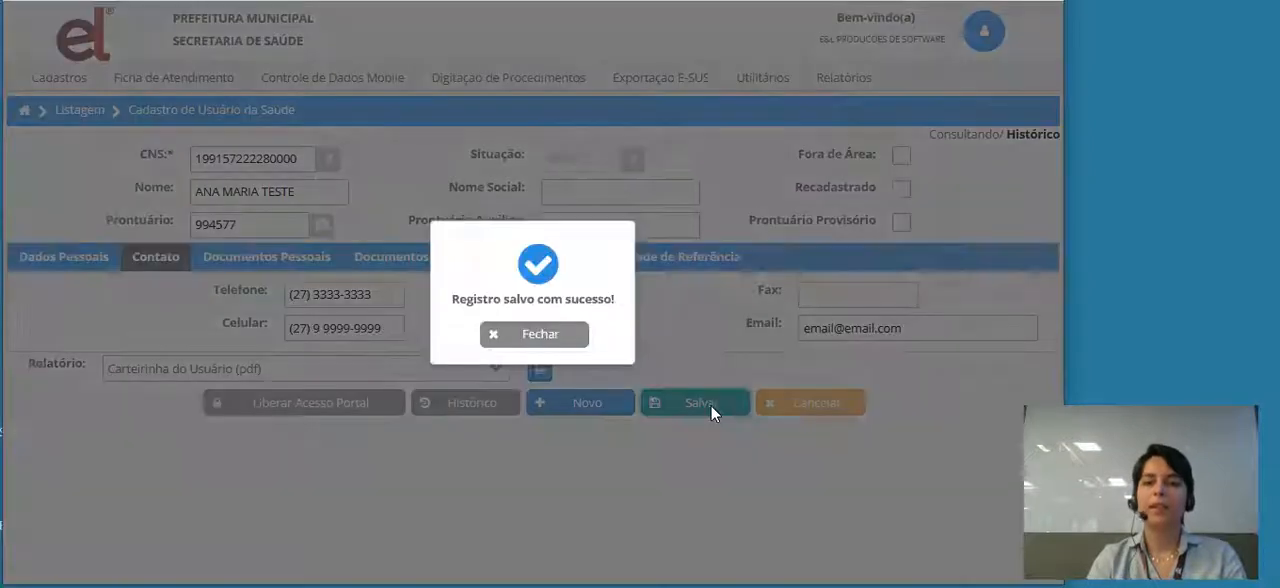
{"action": "left_click", "coordinate": [523, 335]}
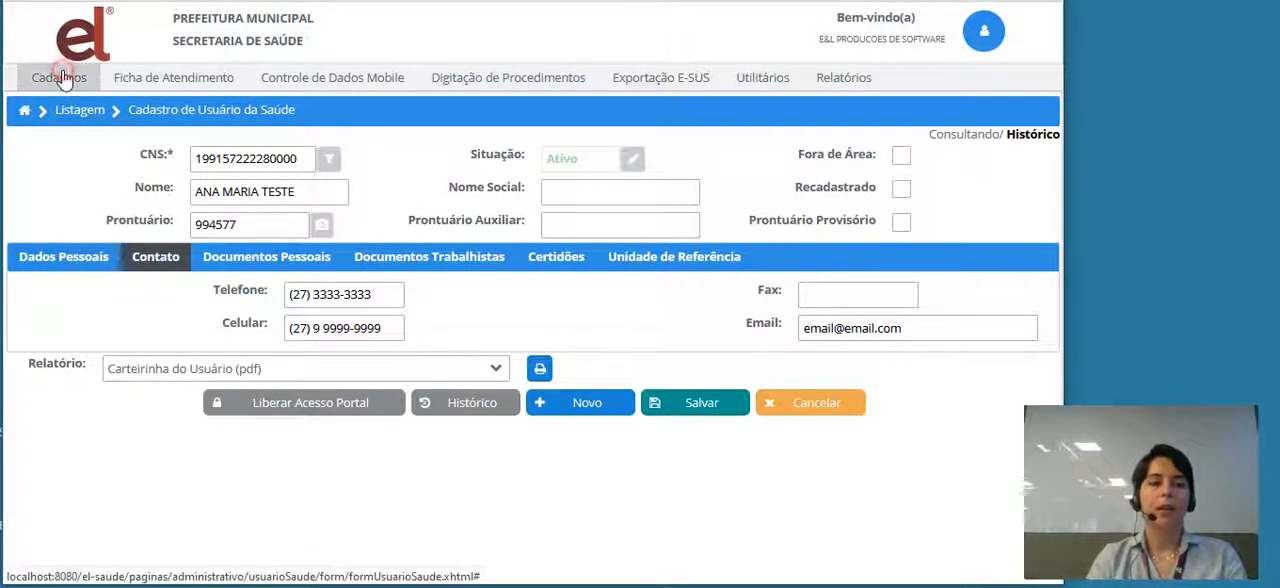
- Return to the Cadastro Individual listing and start a new record
{"action": "mouse_move", "coordinate": [62, 80]}
{"action": "left_click", "coordinate": [57, 142]}
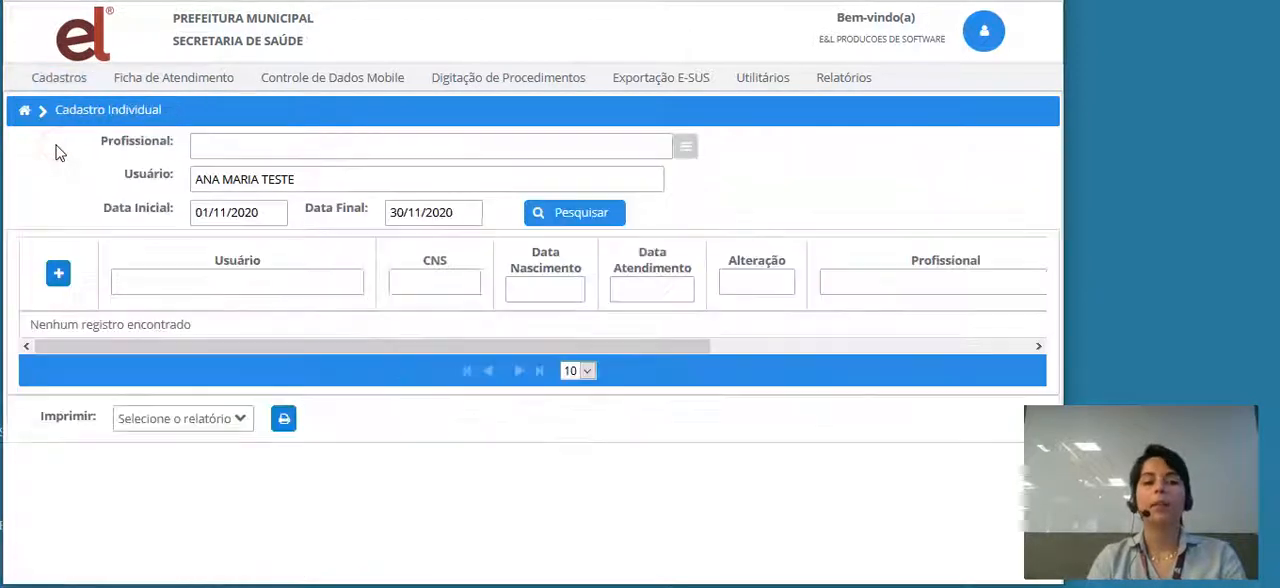
{"action": "left_click", "coordinate": [53, 280]}
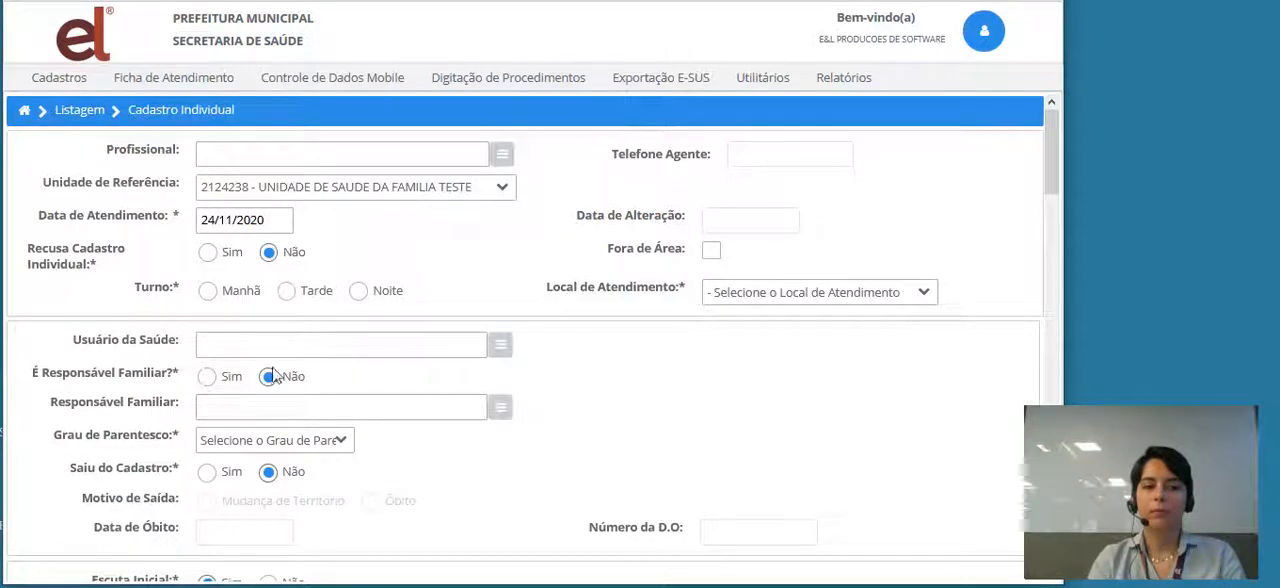
- Find the professional with the search text TESTE and choose the matching Agente comunitario de saude as Profissional
{"action": "left_click_drag", "start_coordinate": [1049, 168], "coordinate": [1048, 535]}
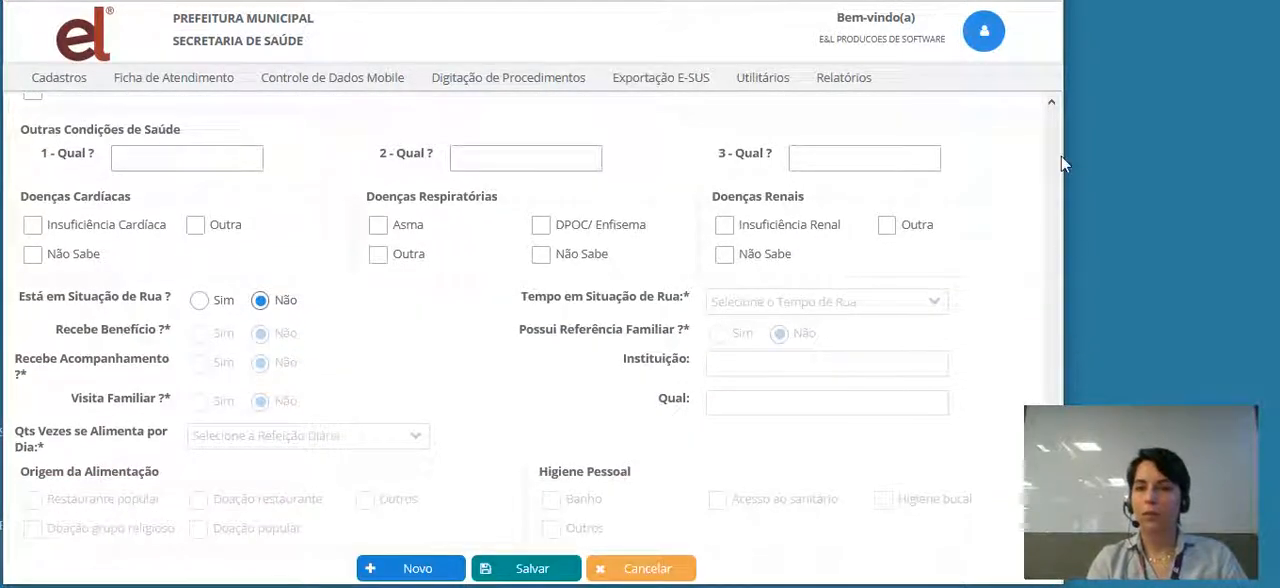
{"action": "scroll", "coordinate": [1049, 107], "scroll_direction": "up", "scroll_amount": 15}
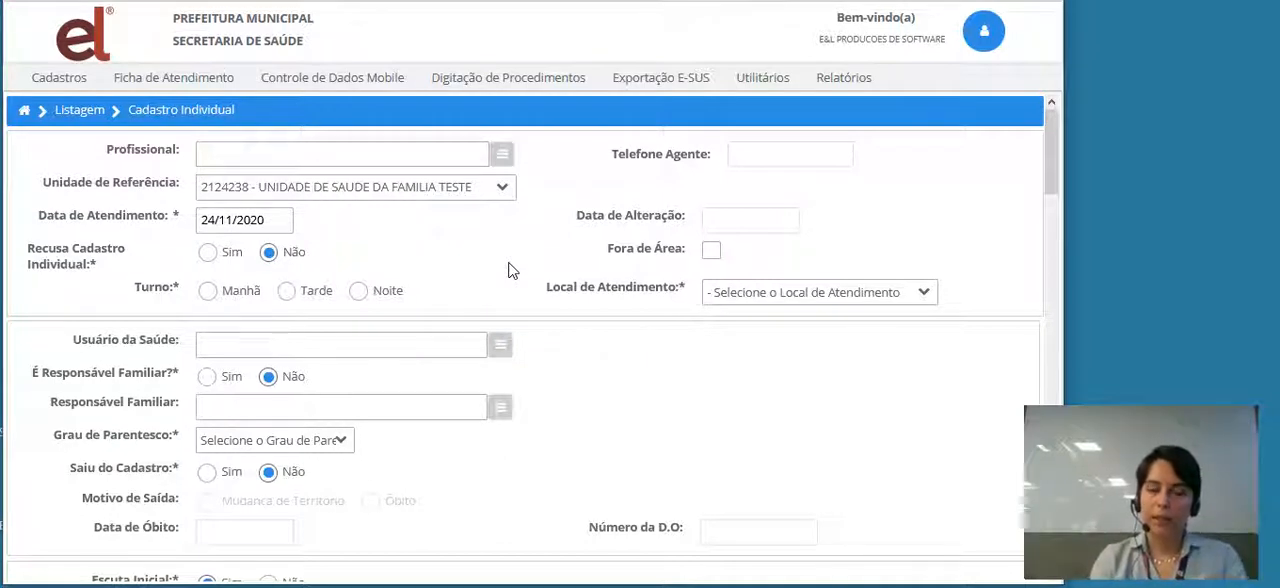
{"action": "left_click", "coordinate": [228, 155]}
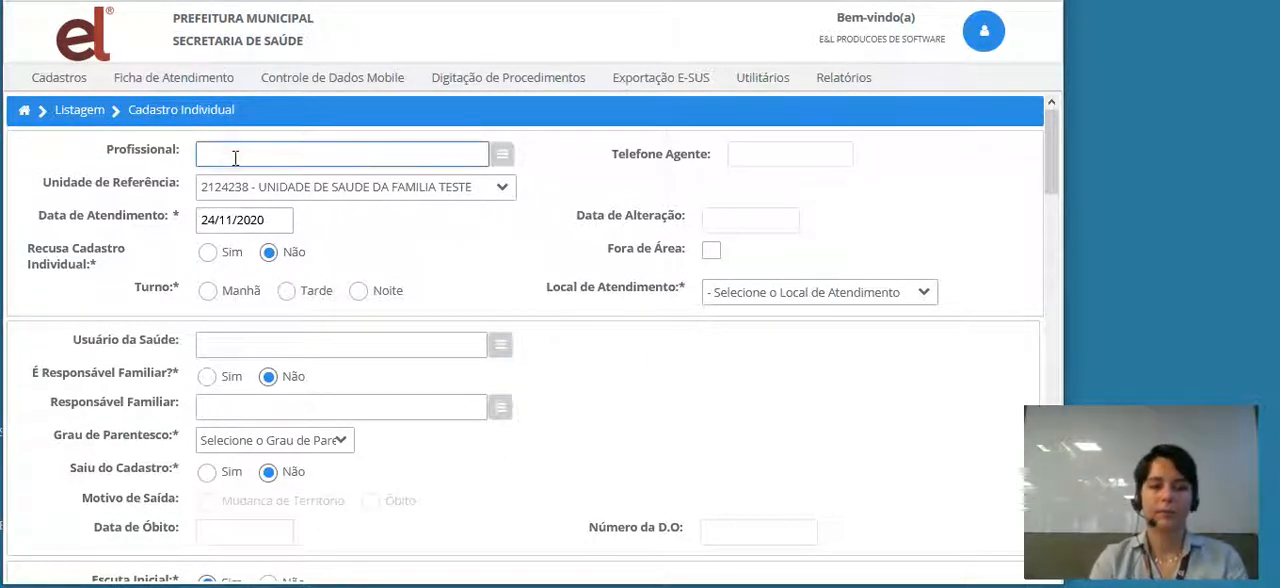
{"action": "type", "text": "TEST"}
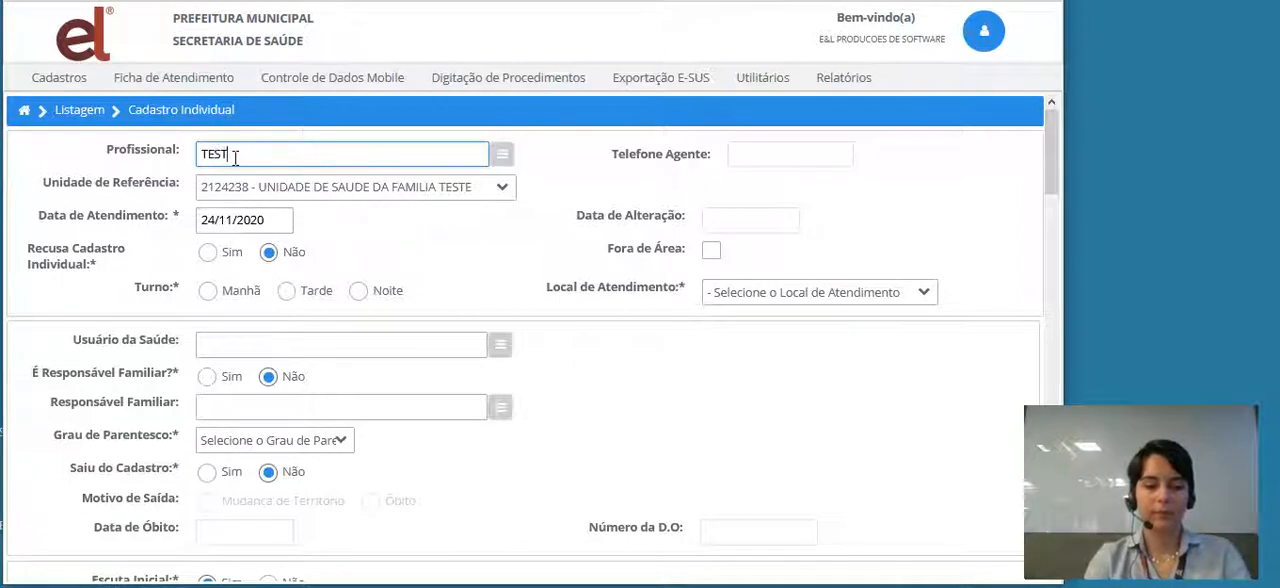
{"action": "type", "text": "TE"}
{"action": "key", "text": "BackSpace"}
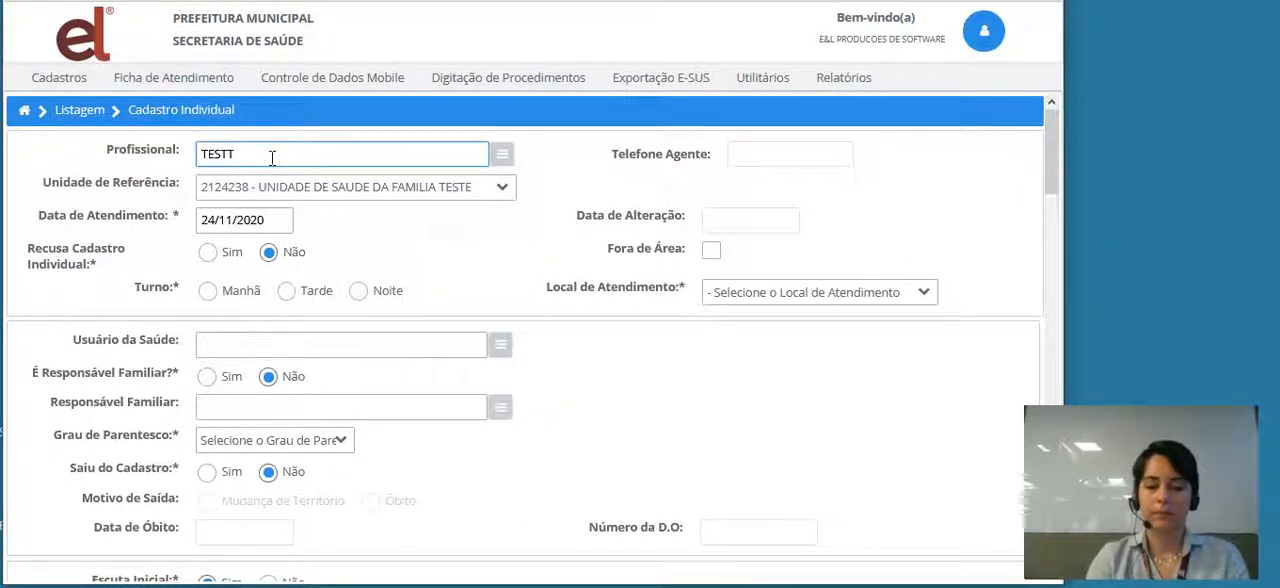
{"action": "key", "text": "BackSpace"}
{"action": "type", "text": "E"}
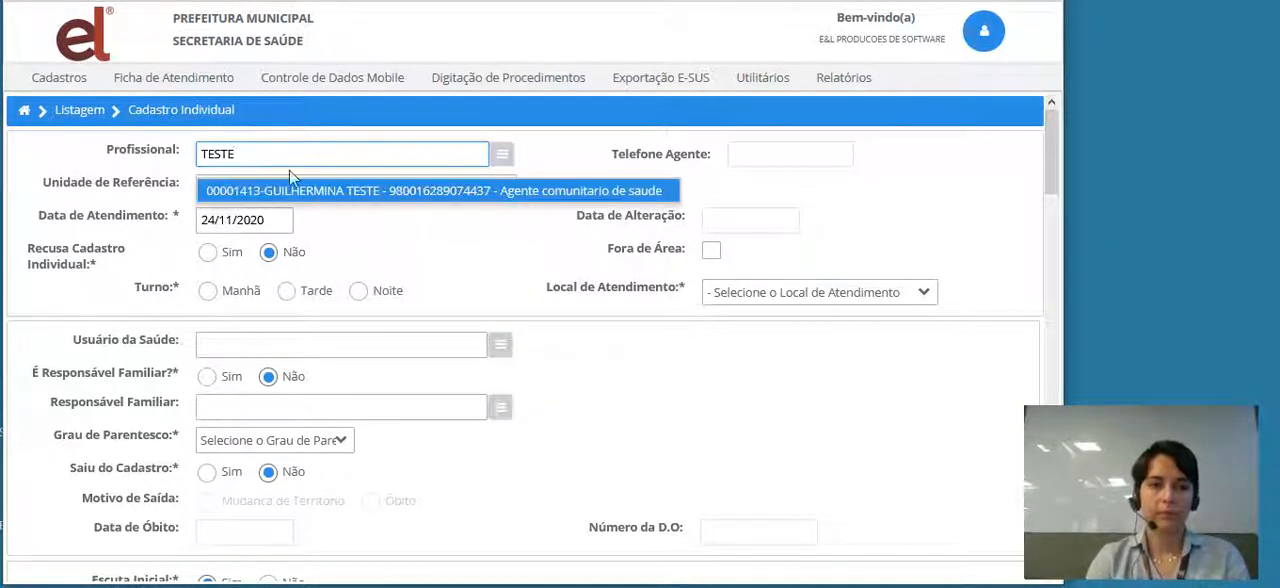
{"action": "left_click", "coordinate": [366, 195]}
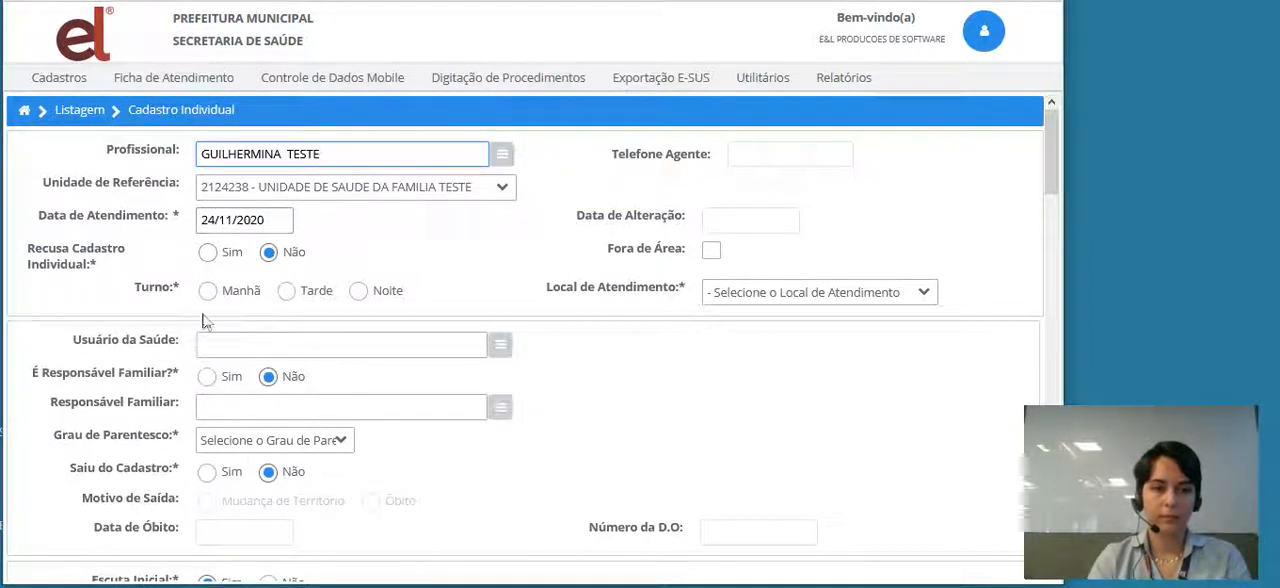
- Set Turno to Manhã and Local de Atendimento to 4 - Domicílio
{"action": "left_click", "coordinate": [920, 293]}
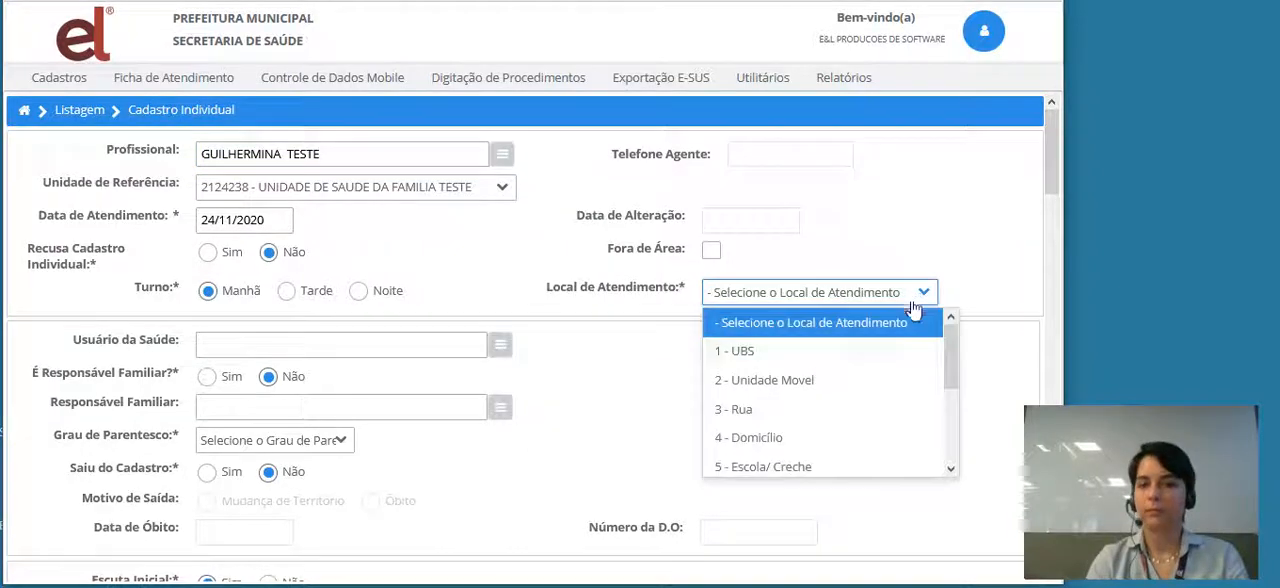
{"action": "left_click", "coordinate": [760, 437]}
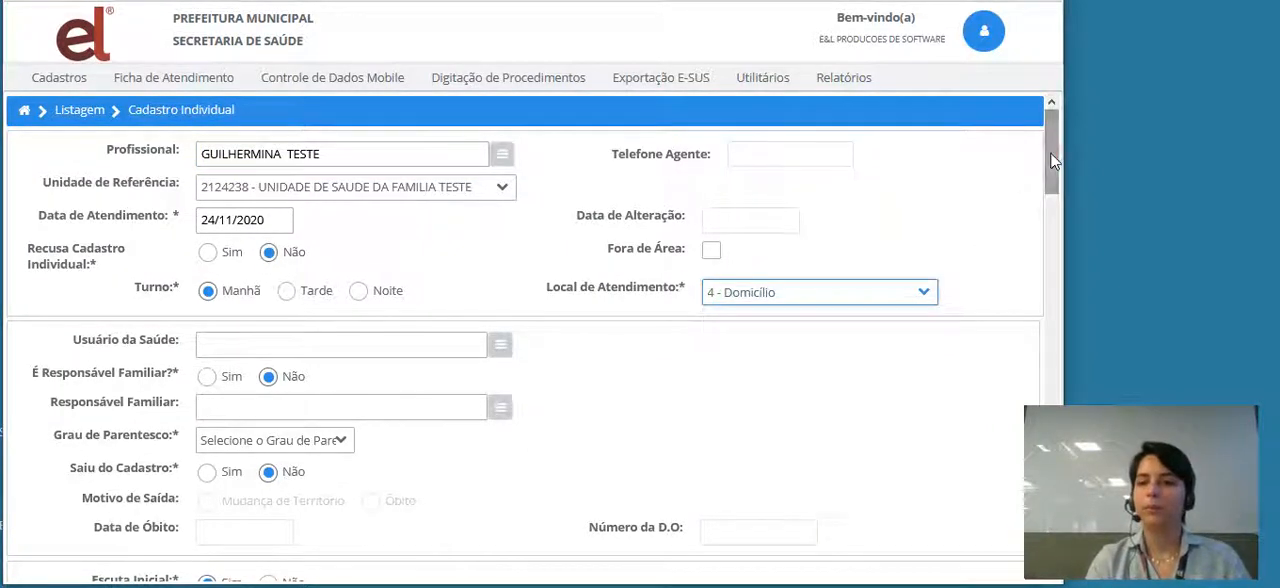
- Find and choose the patient by name in Usuário da Saúde and mark É Responsável Familiar as Sim
{"action": "left_click_drag", "start_coordinate": [1050, 152], "coordinate": [1051, 199]}
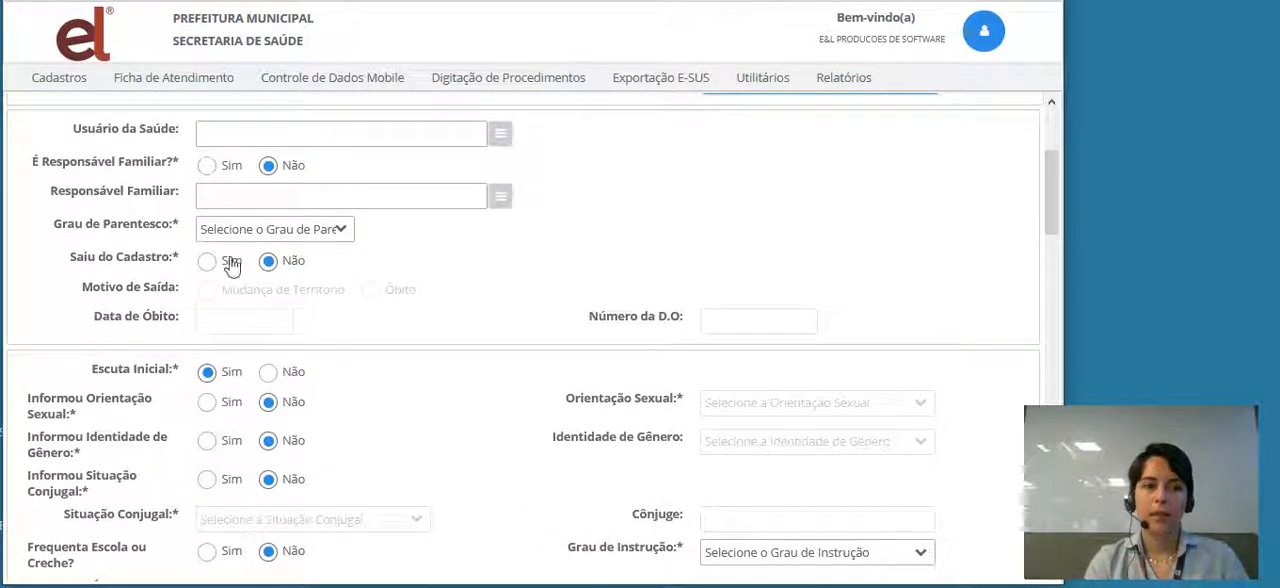
{"action": "left_click", "coordinate": [257, 132]}
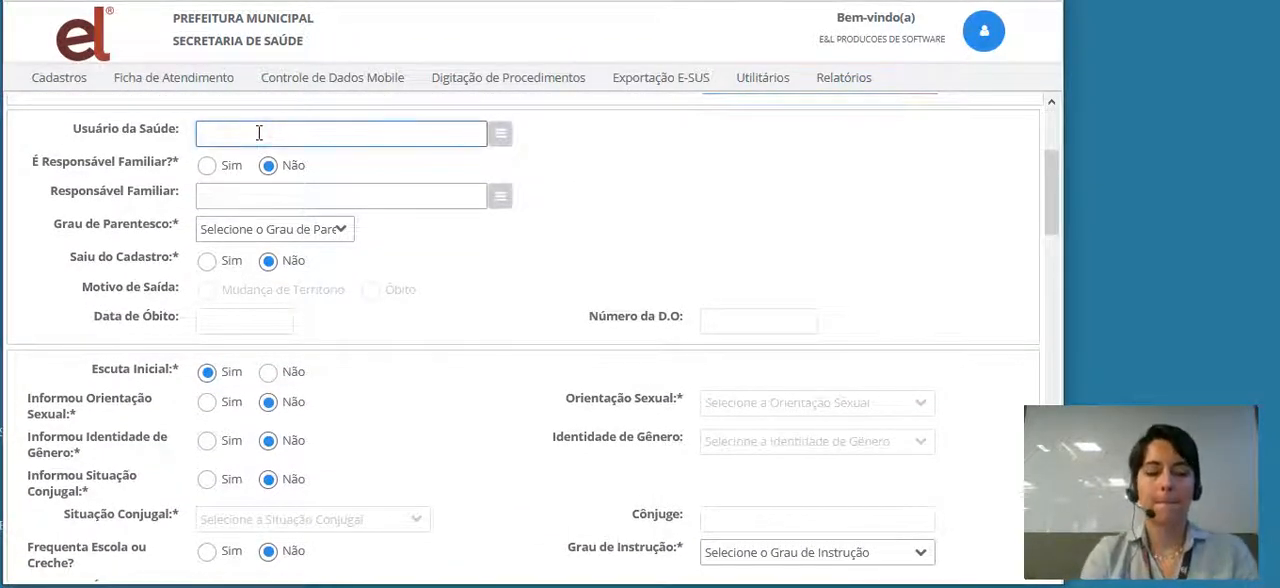
{"action": "type", "text": "ANA MARI"}
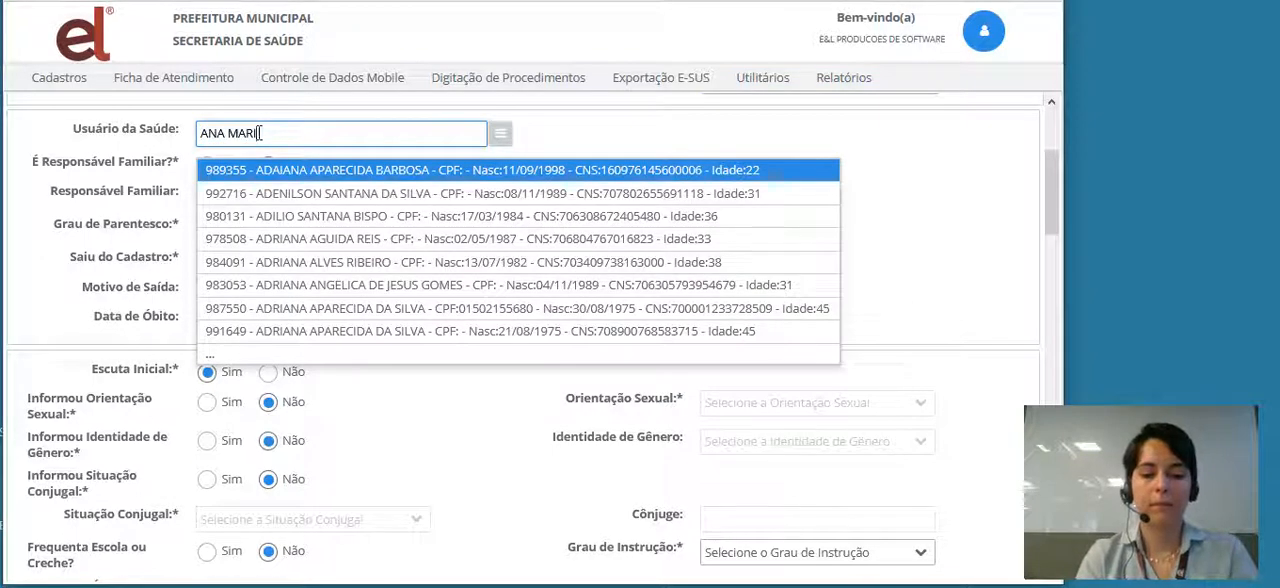
{"action": "type", "text": "A TESTE"}
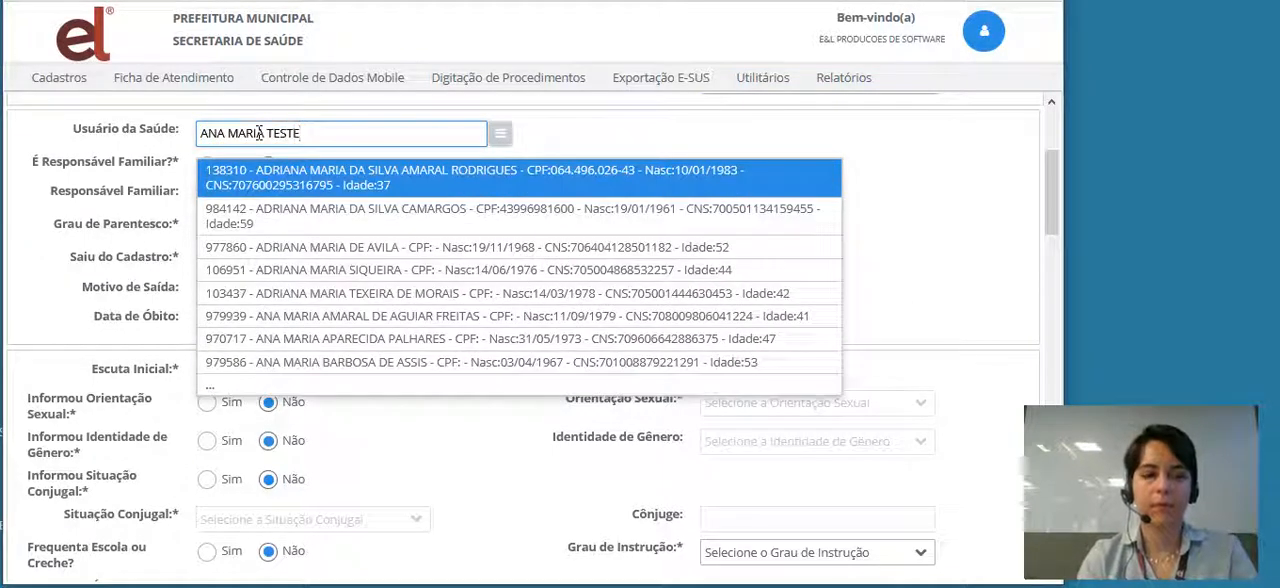
{"action": "left_click", "coordinate": [378, 176]}
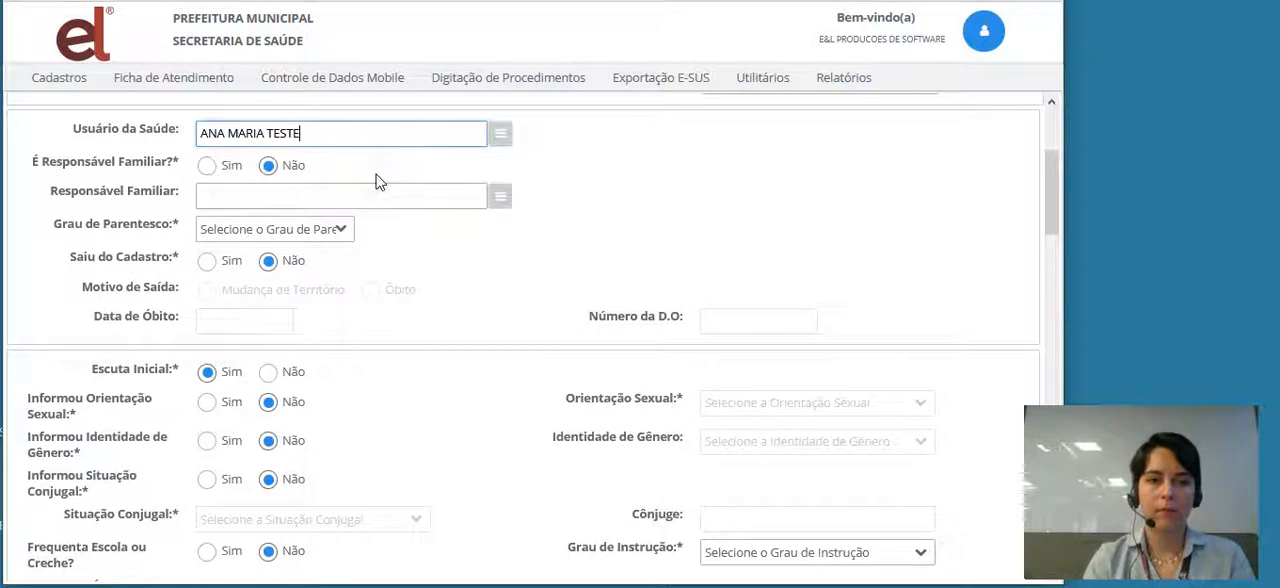
{"action": "left_click", "coordinate": [206, 167]}
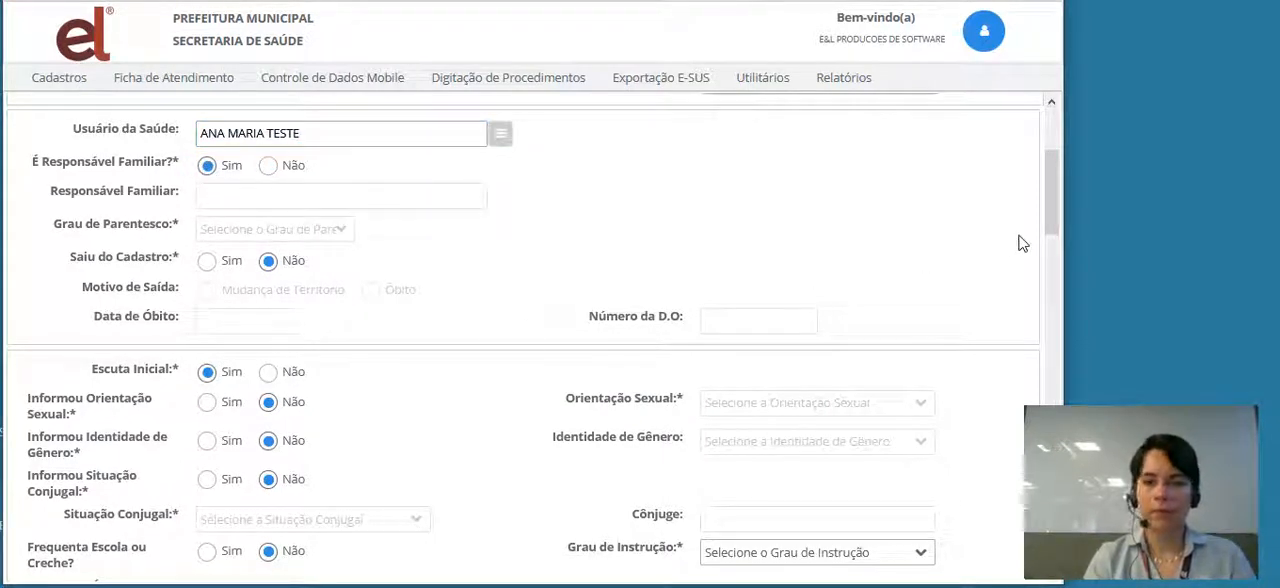
- Mark Informou Situação Conjugal as Sim, set Situação Conjugal to Casado(a) and enter the spouse's name in Cônjuge
{"action": "left_click_drag", "start_coordinate": [1052, 227], "coordinate": [1060, 272]}
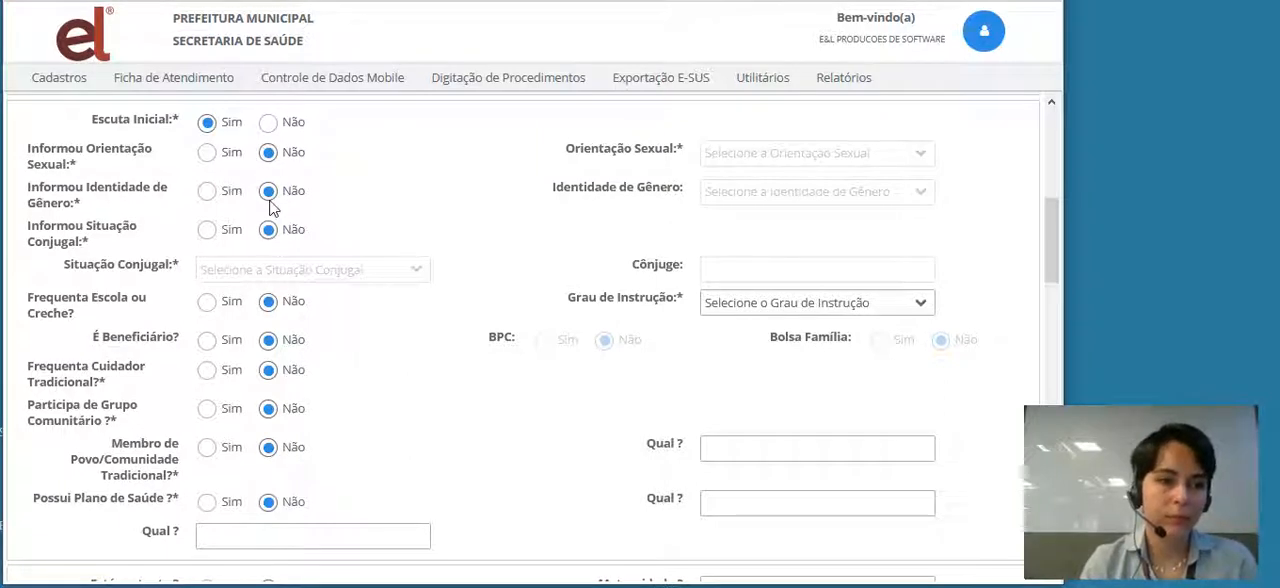
{"action": "left_click", "coordinate": [206, 230]}
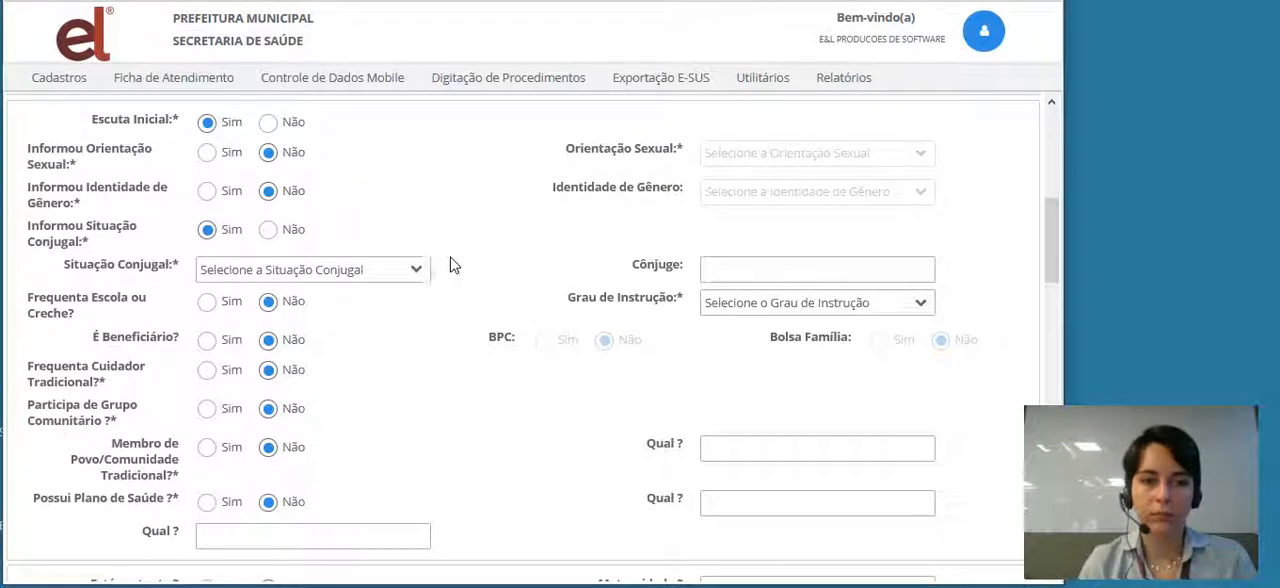
{"action": "left_click", "coordinate": [410, 270]}
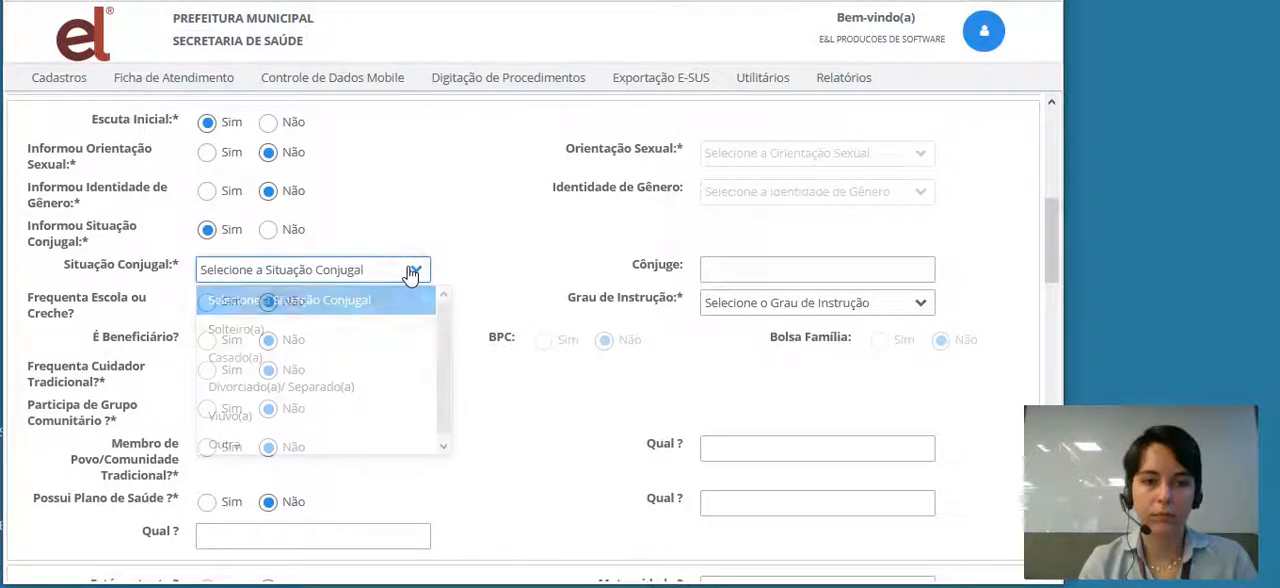
{"action": "left_click", "coordinate": [240, 358]}
{"action": "left_click", "coordinate": [772, 278]}
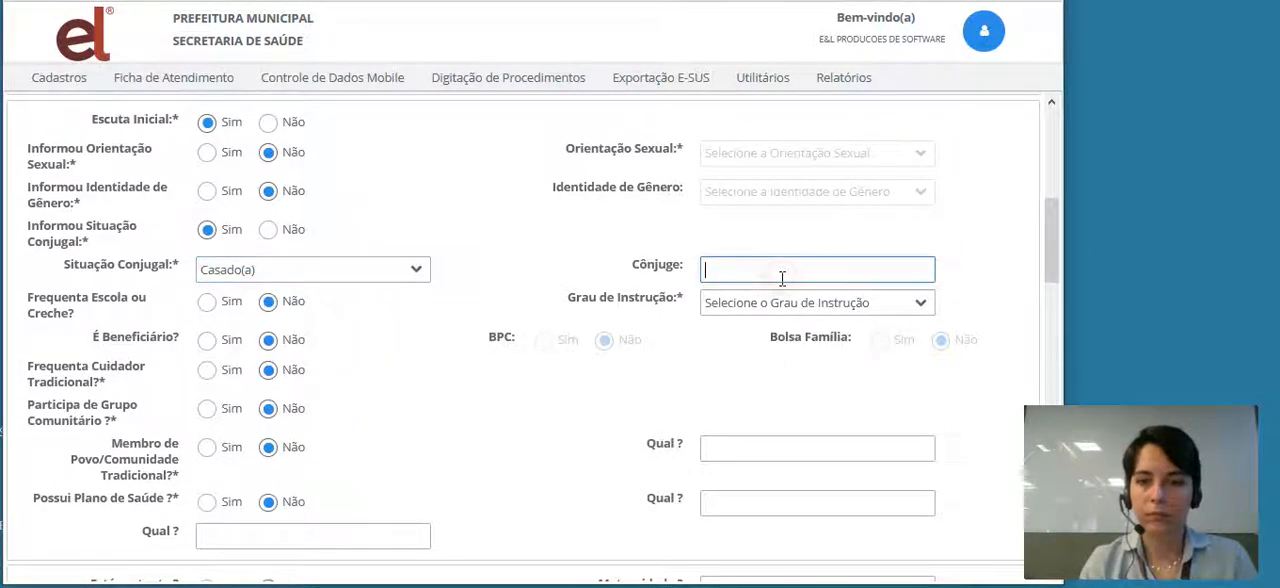
{"action": "type", "text": "GAMA TE"}
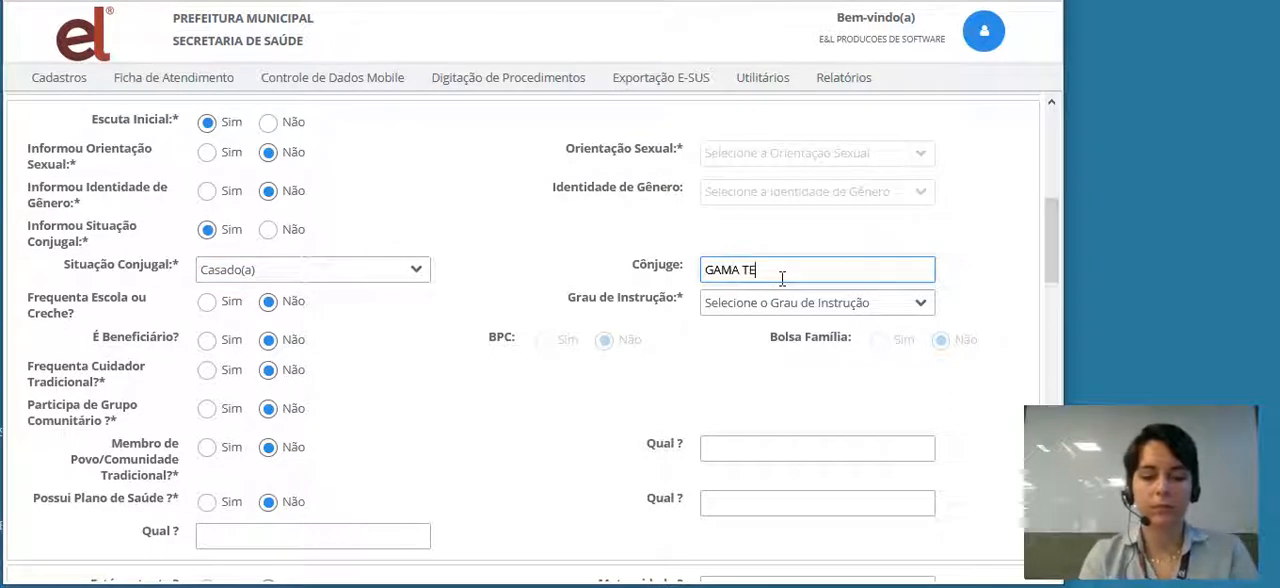
{"action": "type", "text": "STE"}
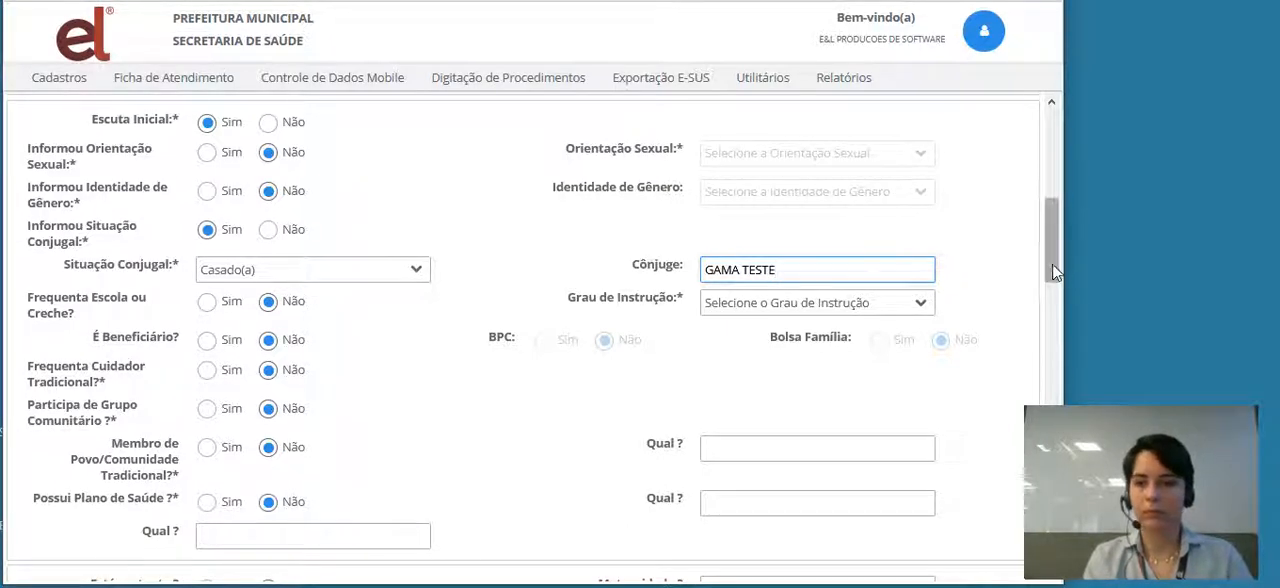
- Mark Mamografia em dia and Preventivo em dia as Sim, and set the weight self-assessment to Peso adequado
{"action": "left_click_drag", "start_coordinate": [1052, 263], "coordinate": [1054, 310]}
{"action": "left_click_drag", "start_coordinate": [1055, 337], "coordinate": [1055, 358]}
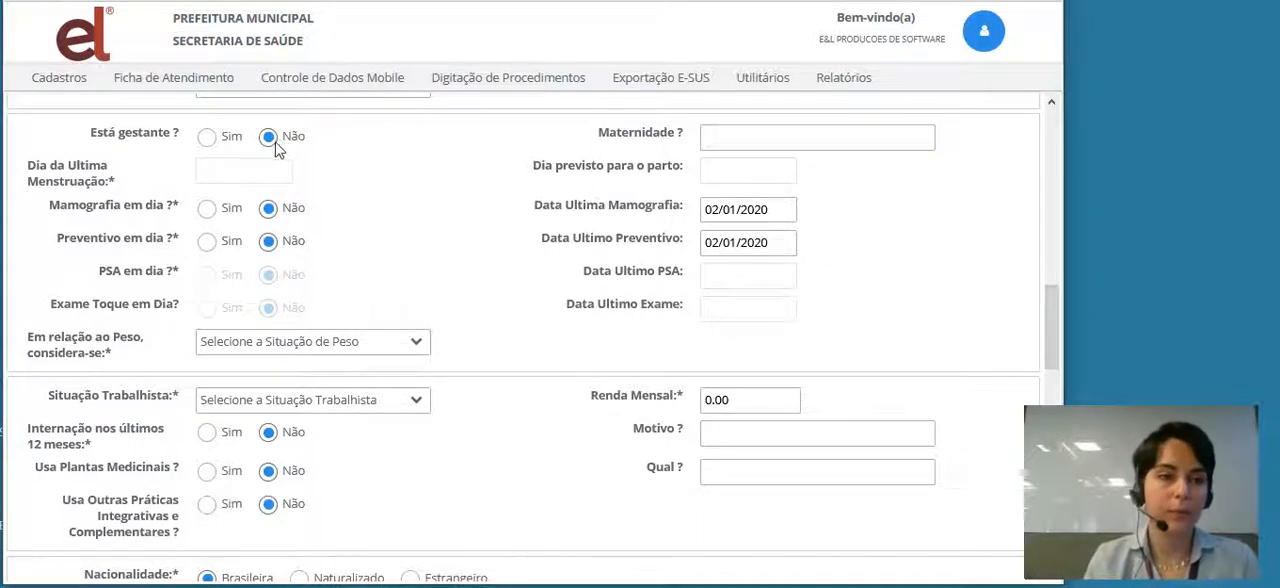
{"action": "left_click", "coordinate": [205, 210]}
{"action": "left_click", "coordinate": [206, 244]}
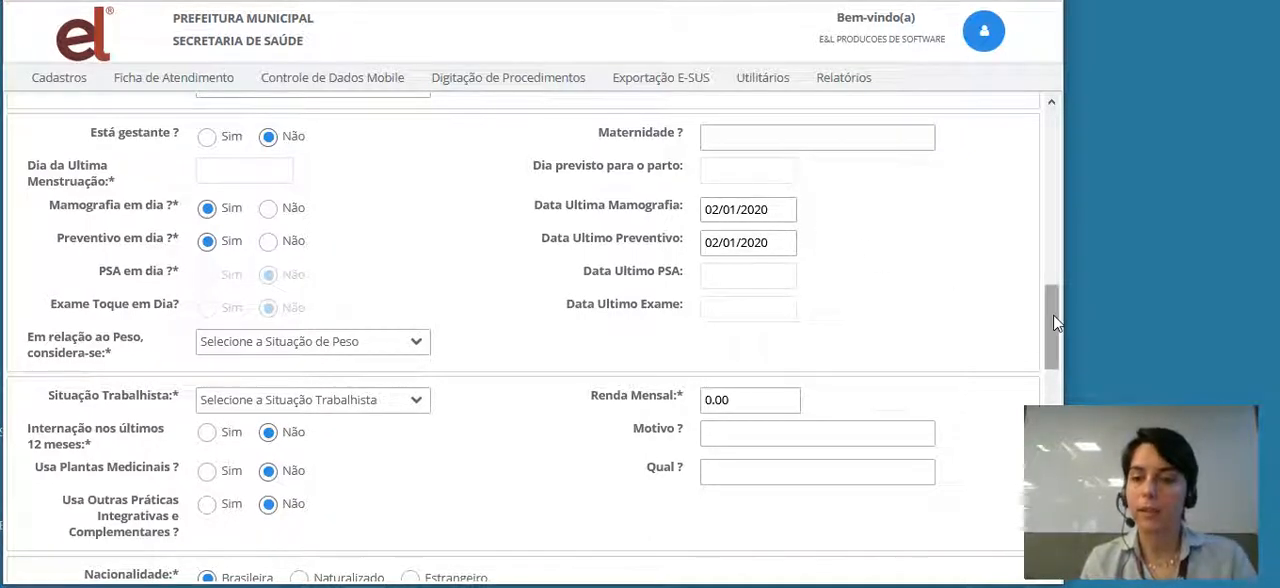
{"action": "left_click_drag", "start_coordinate": [1053, 314], "coordinate": [1049, 344]}
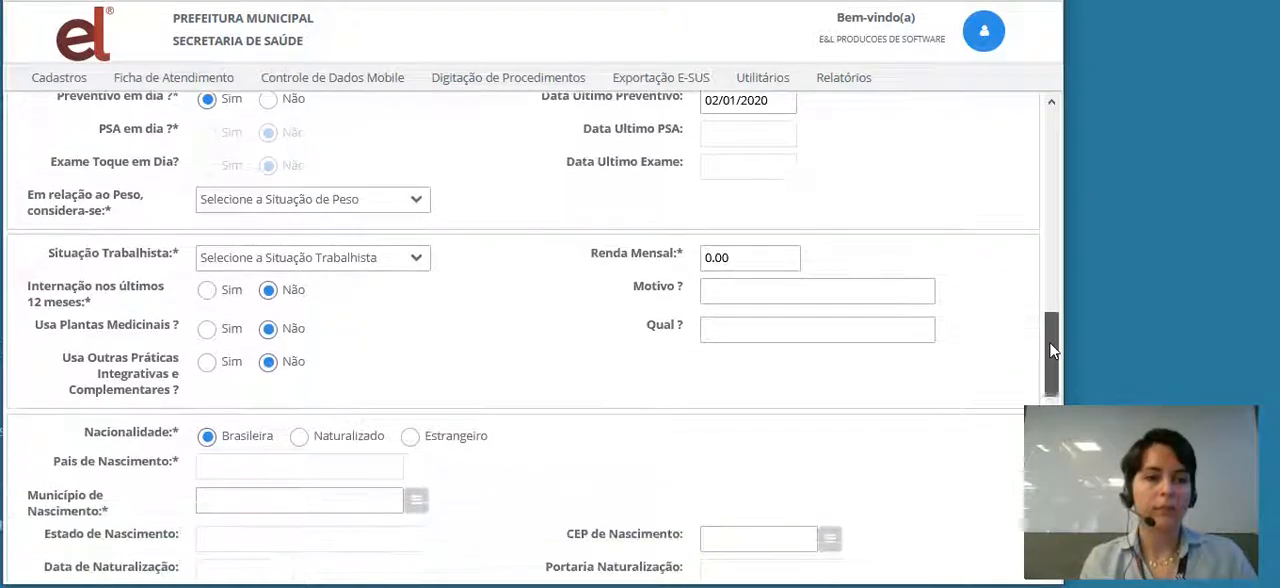
{"action": "left_click", "coordinate": [415, 206]}
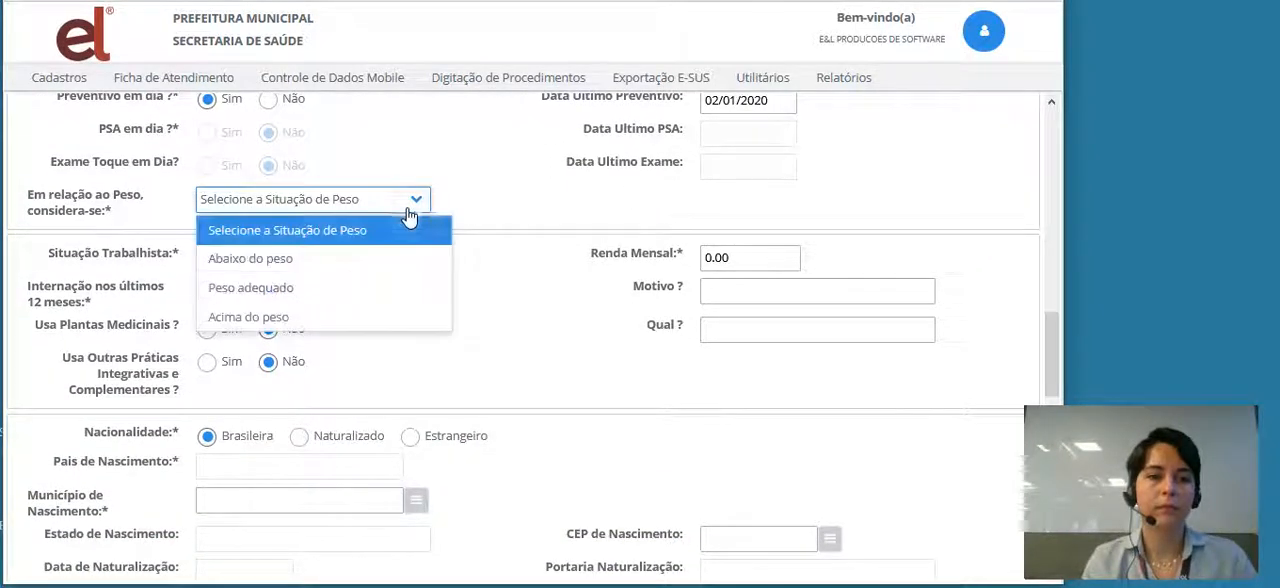
{"action": "left_click", "coordinate": [263, 290]}
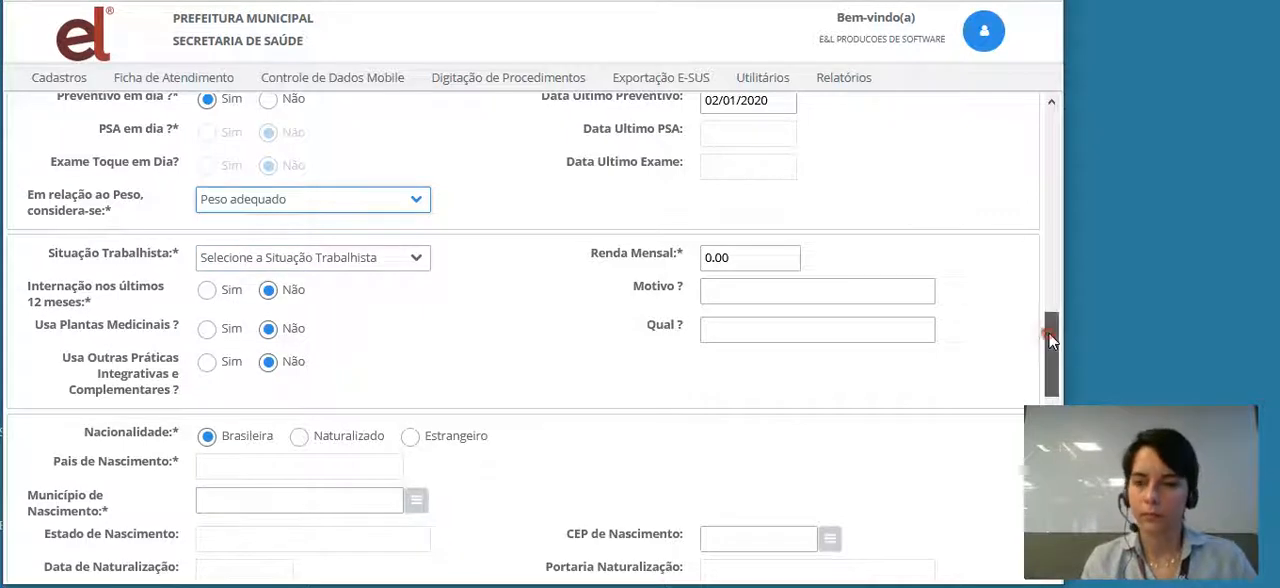
- Set Situação Trabalhista to Assalariado sem carteira de trabalho, Renda Mensal to 800,00 and Usa Plantas Medicinais to Sim
{"action": "left_click_drag", "start_coordinate": [1048, 332], "coordinate": [1055, 357]}
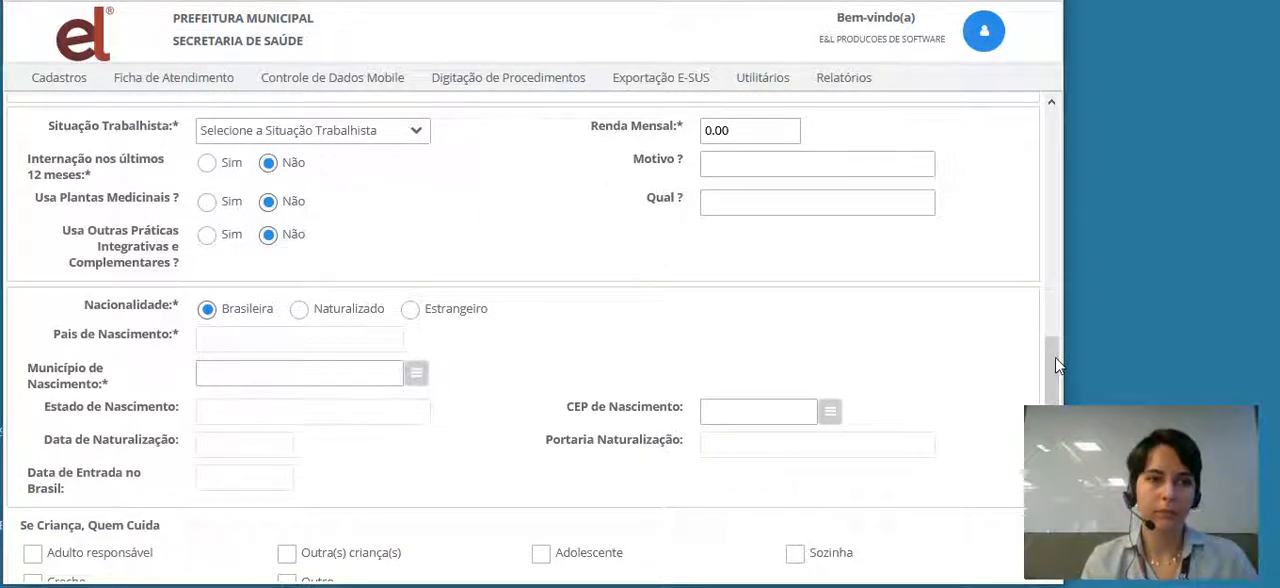
{"action": "left_click", "coordinate": [419, 142]}
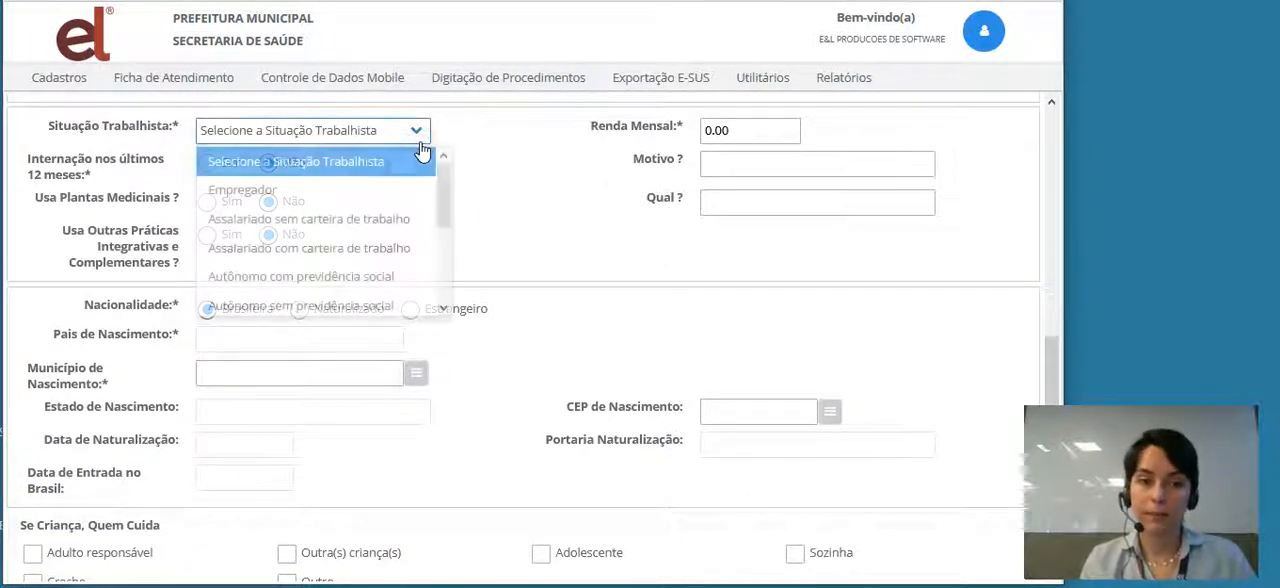
{"action": "left_click", "coordinate": [269, 226]}
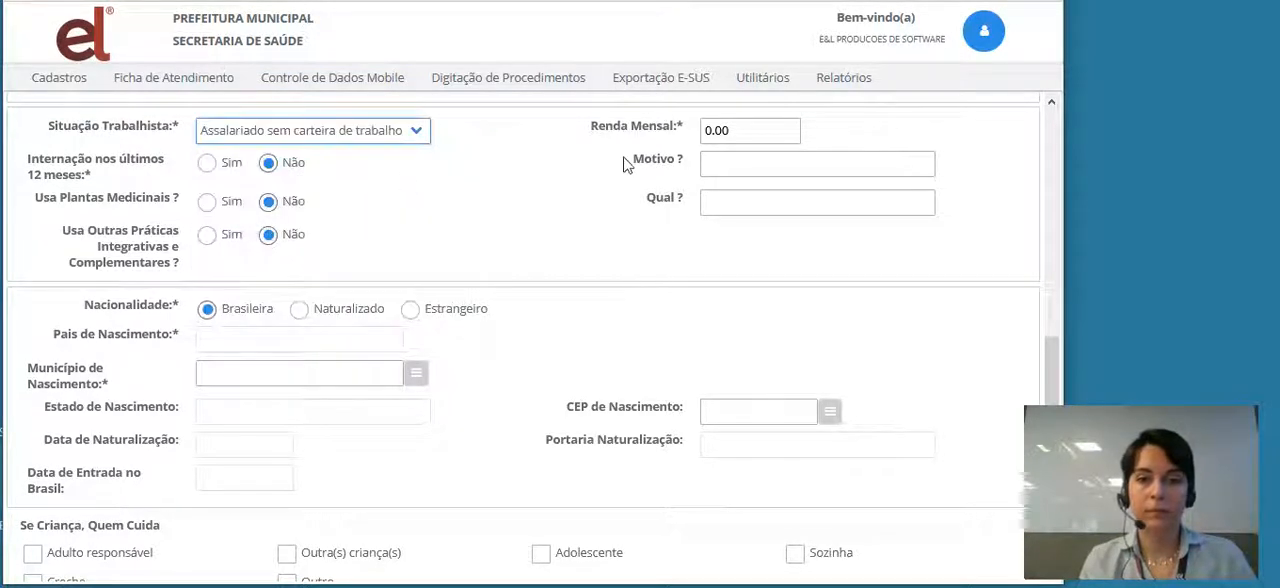
{"action": "left_click", "coordinate": [743, 130]}
{"action": "type", "text": "8000"}
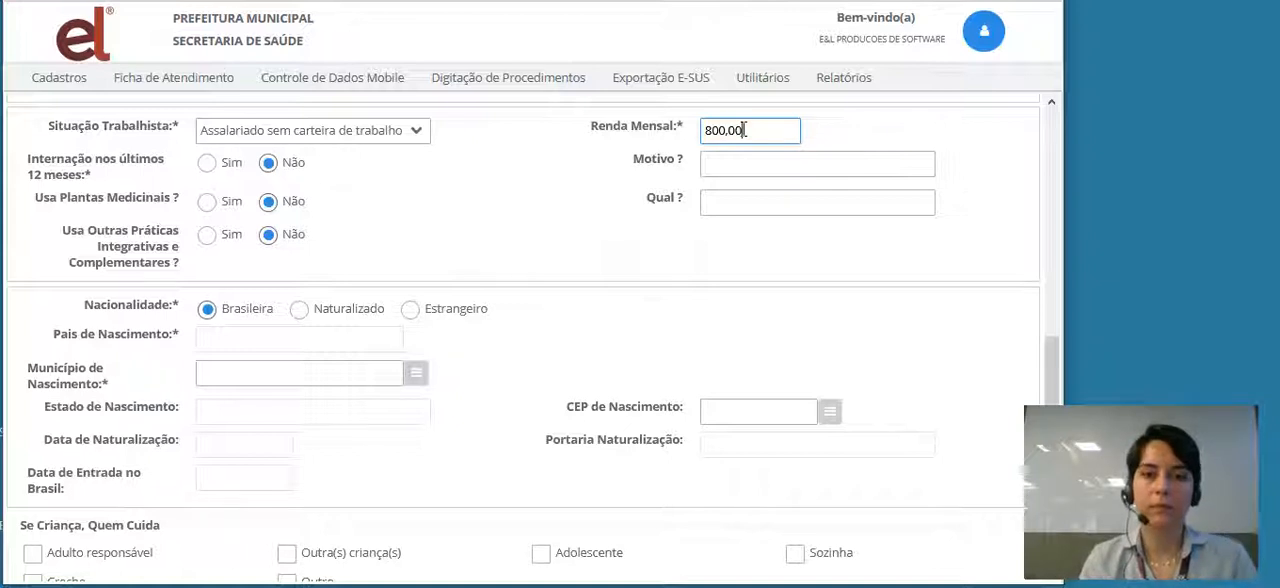
{"action": "left_click", "coordinate": [208, 202]}
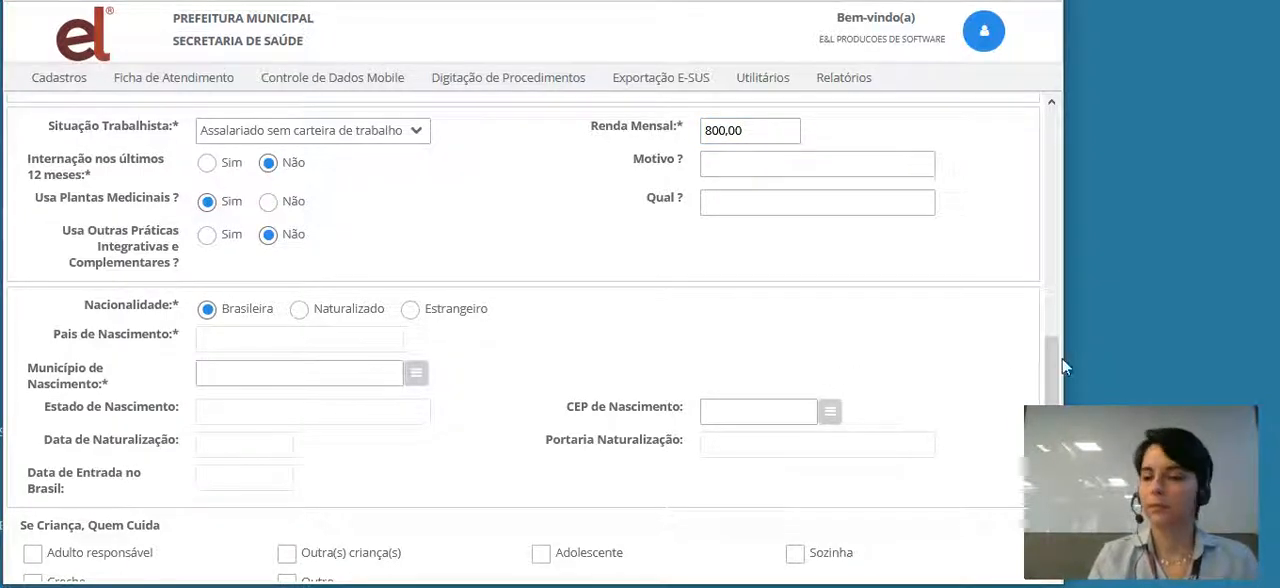
- Set Município de Nascimento to BRASÍLIA in Distrito Federal and enter the birthplace postal code in CEP de Nascimento
{"action": "left_click_drag", "start_coordinate": [1057, 360], "coordinate": [1059, 398]}
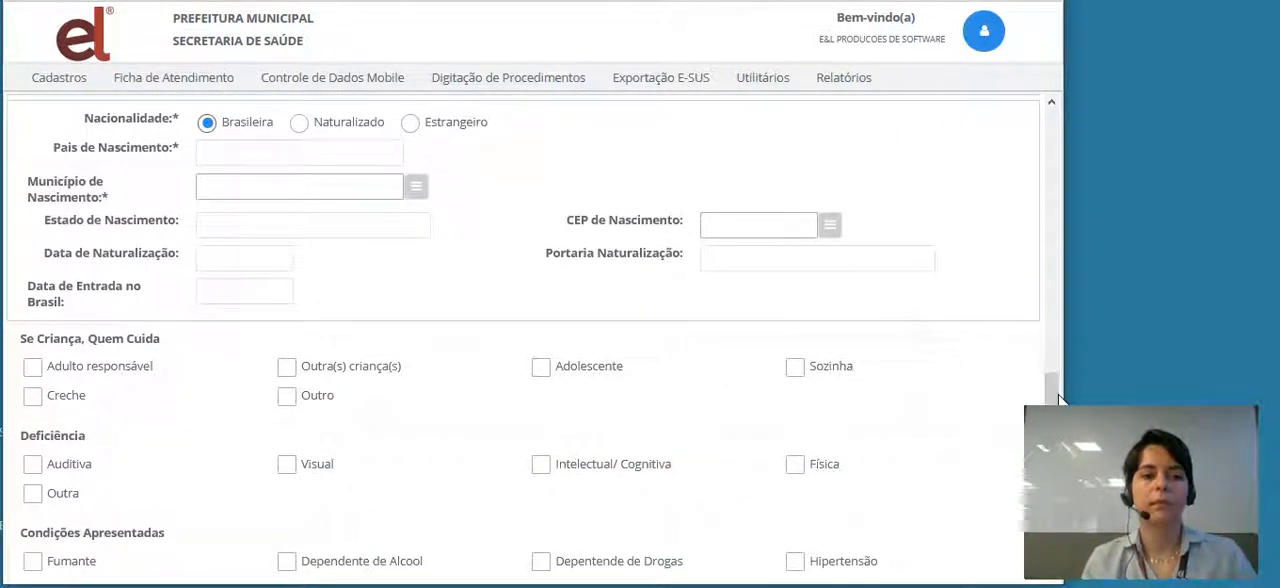
{"action": "left_click", "coordinate": [240, 184]}
{"action": "type", "text": "BRASILIA"}
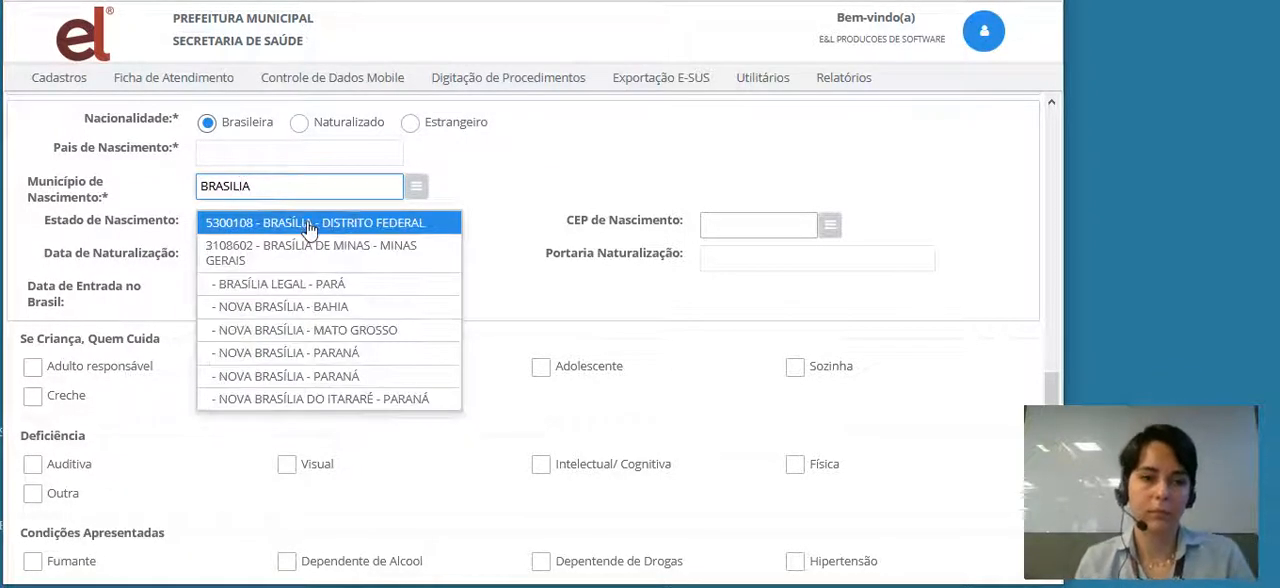
{"action": "left_click", "coordinate": [307, 222]}
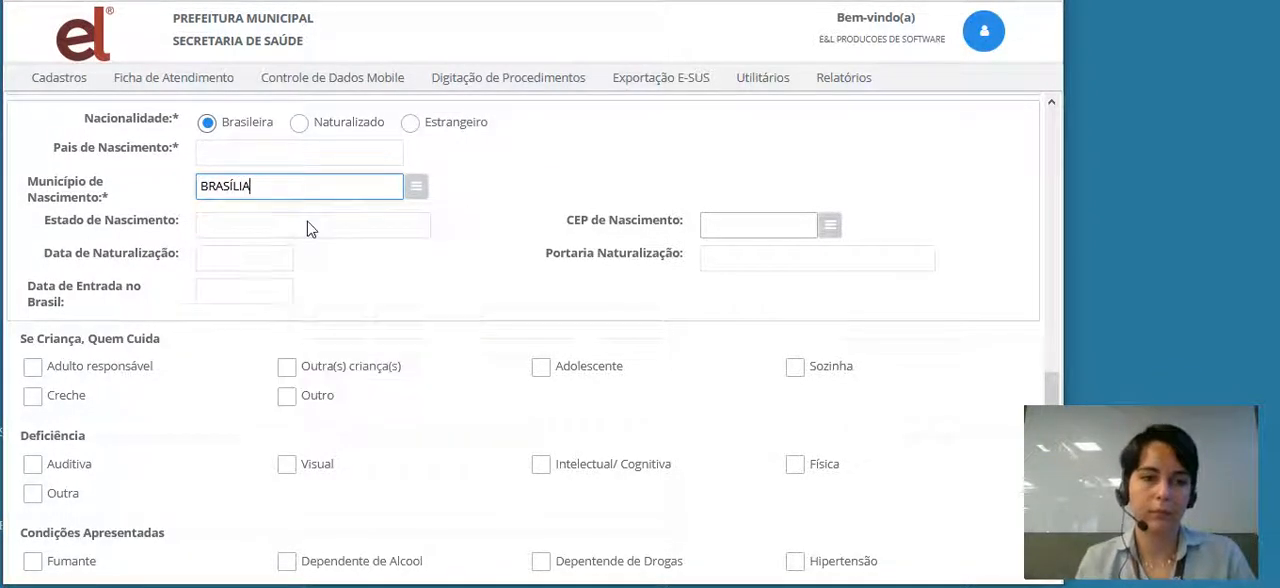
{"action": "left_click", "coordinate": [758, 228]}
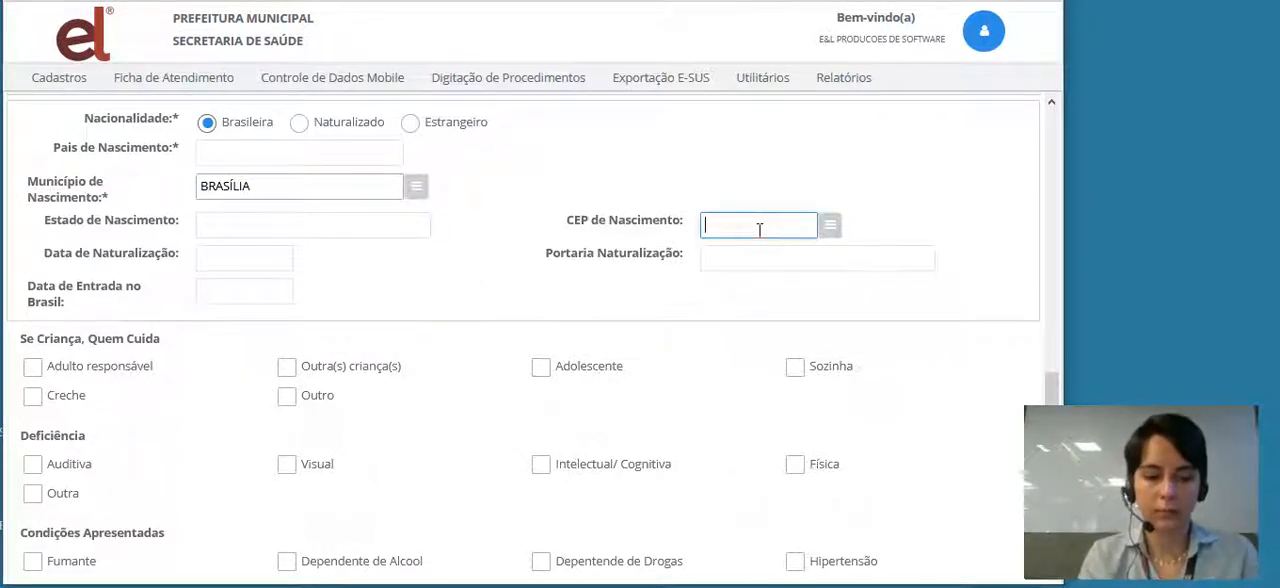
{"action": "type", "text": "70040020"}
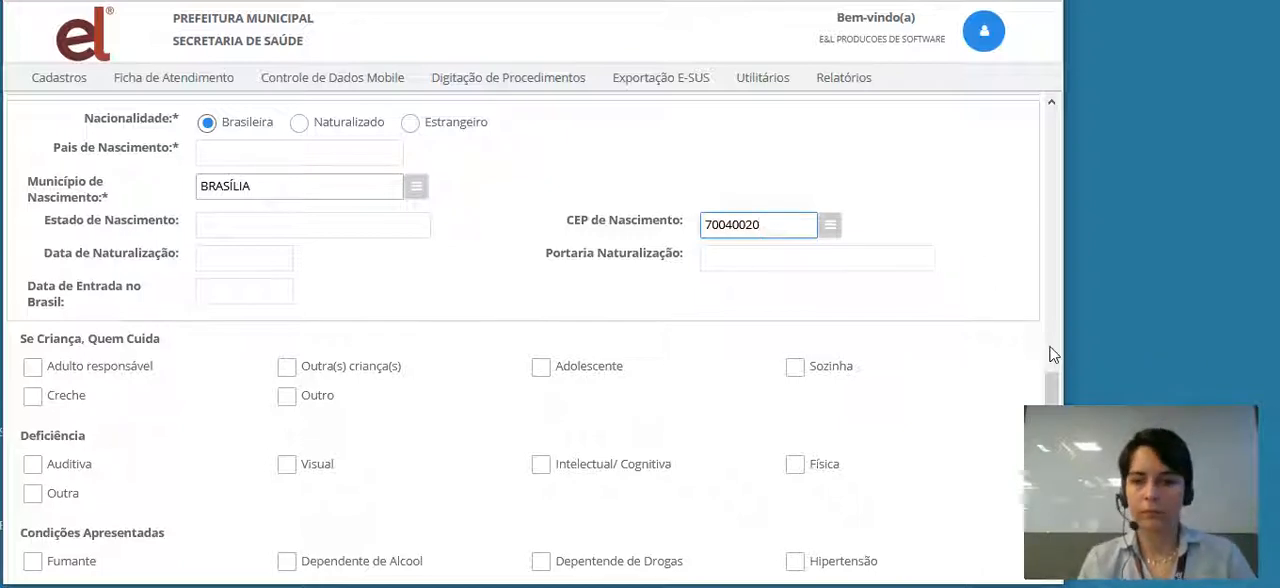
- Mark Hipertensão under Condições Apresentadas and try to save the individual record
{"action": "left_click_drag", "start_coordinate": [1052, 391], "coordinate": [1053, 485]}
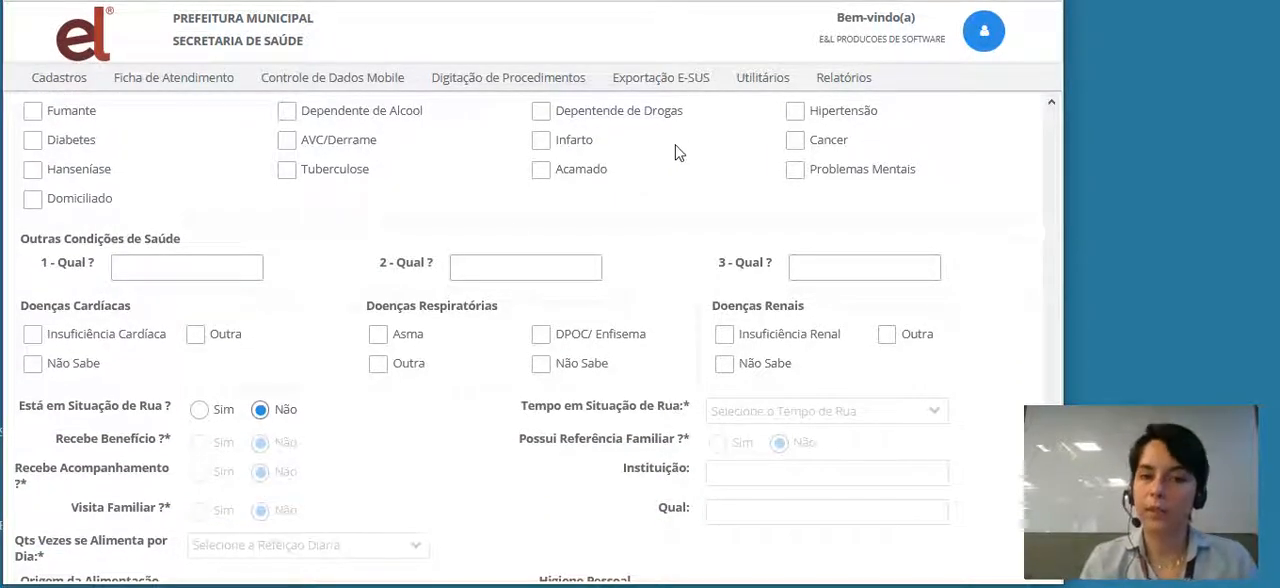
{"action": "left_click", "coordinate": [797, 112]}
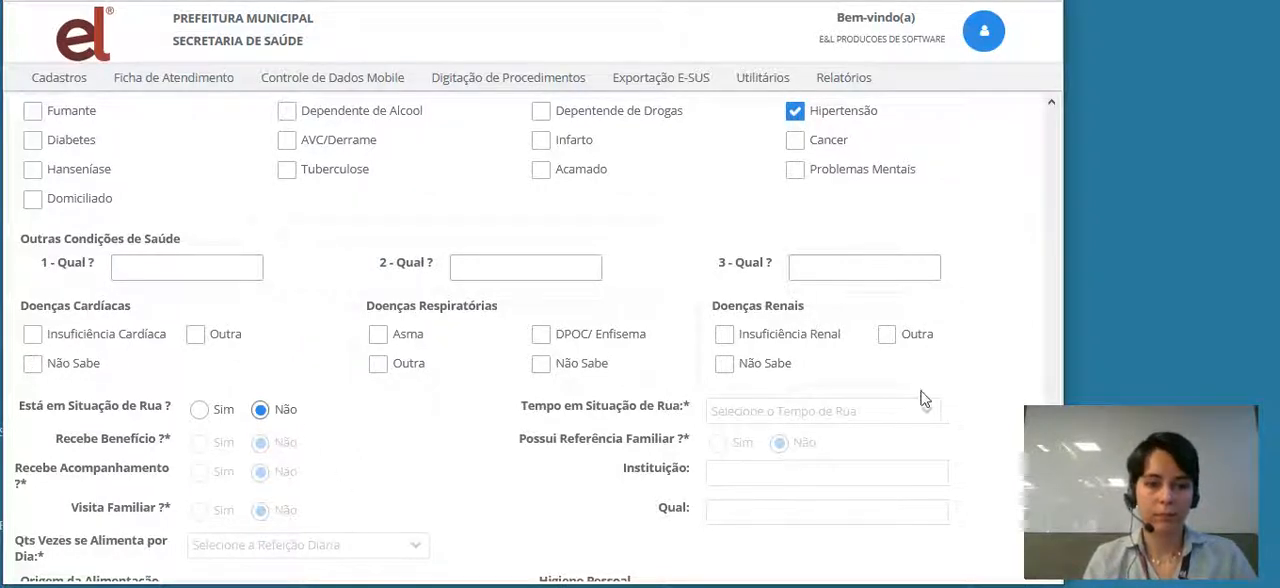
{"action": "scroll", "coordinate": [1055, 342], "scroll_direction": "up", "scroll_amount": 5}
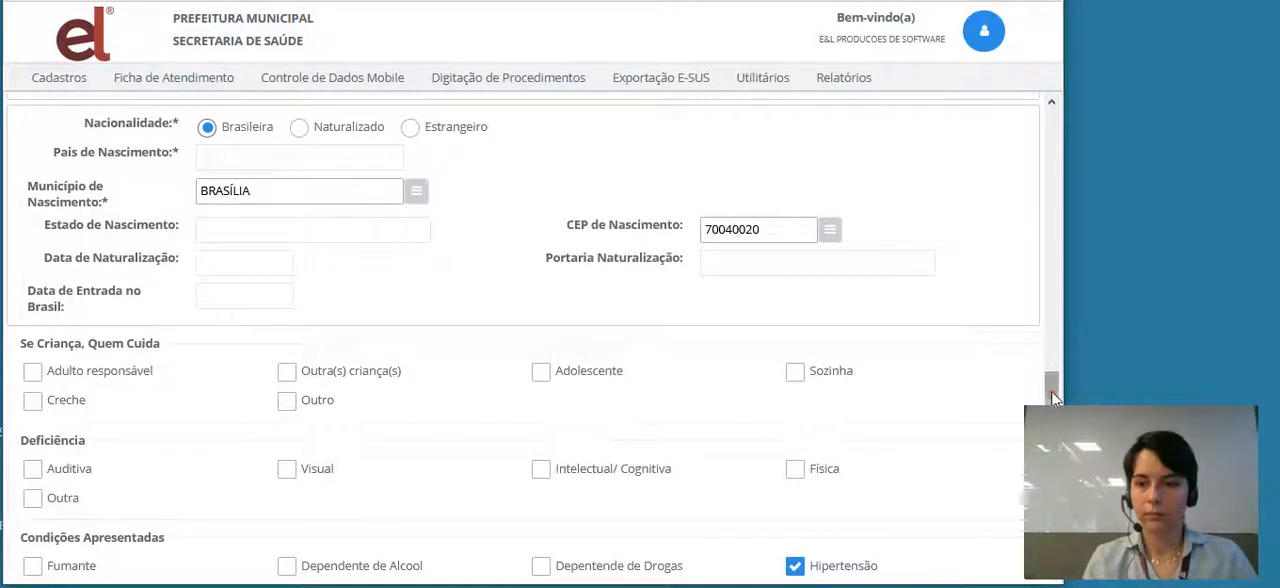
{"action": "scroll", "coordinate": [1052, 400], "scroll_direction": "down", "scroll_amount": 6}
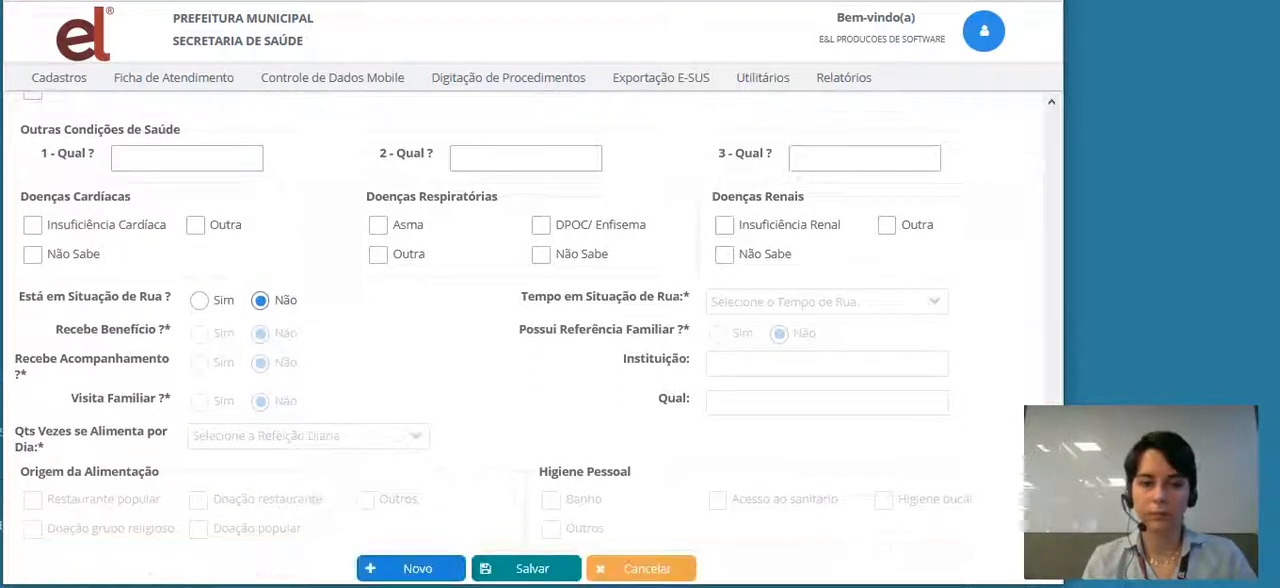
{"action": "mouse_move", "coordinate": [574, 587]}
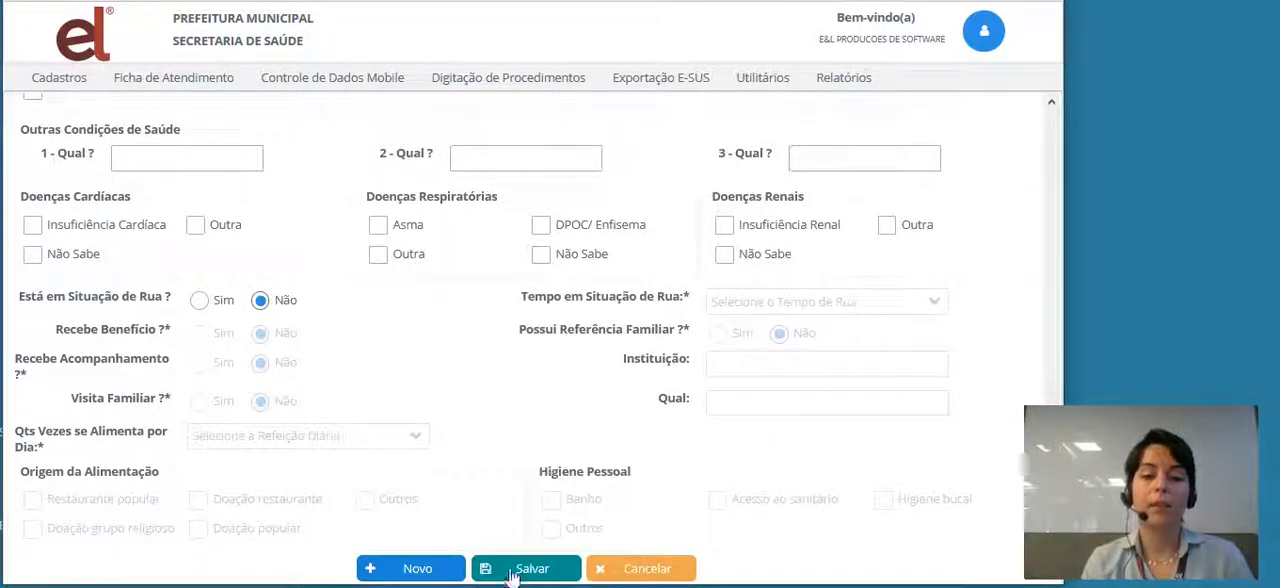
{"action": "left_click", "coordinate": [535, 569]}
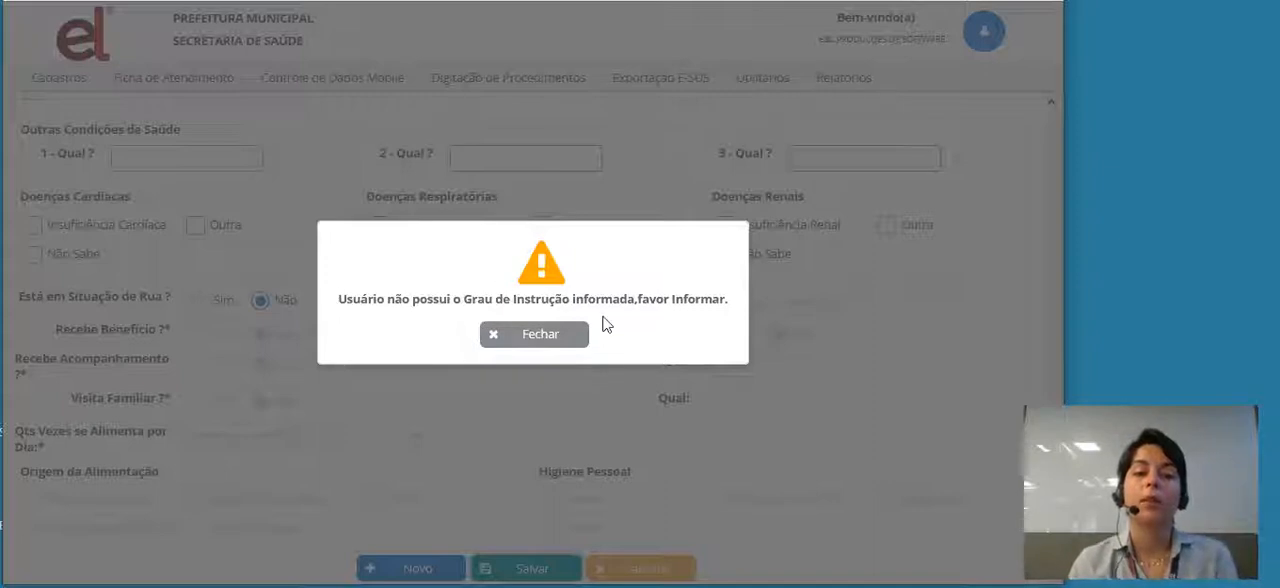
{"action": "left_click", "coordinate": [540, 340]}
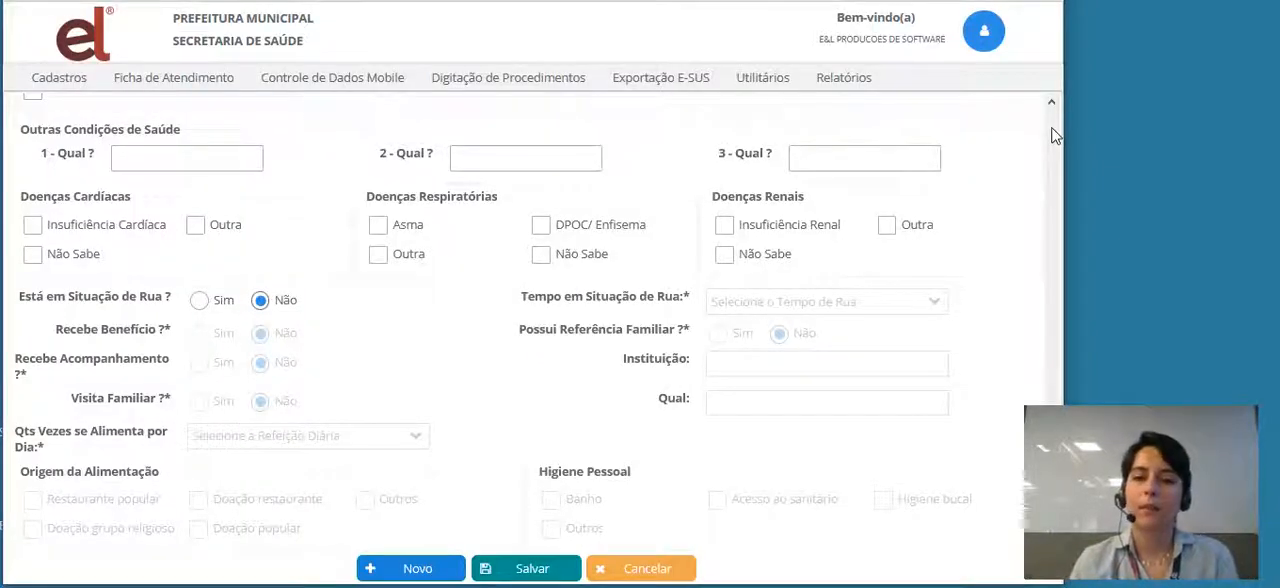
- Set the patient's Grau de Instrução to Ensino fundamental completo
{"action": "scroll", "coordinate": [1054, 135], "scroll_direction": "up", "scroll_amount": 5}
{"action": "scroll", "coordinate": [1054, 135], "scroll_direction": "up", "scroll_amount": 5}
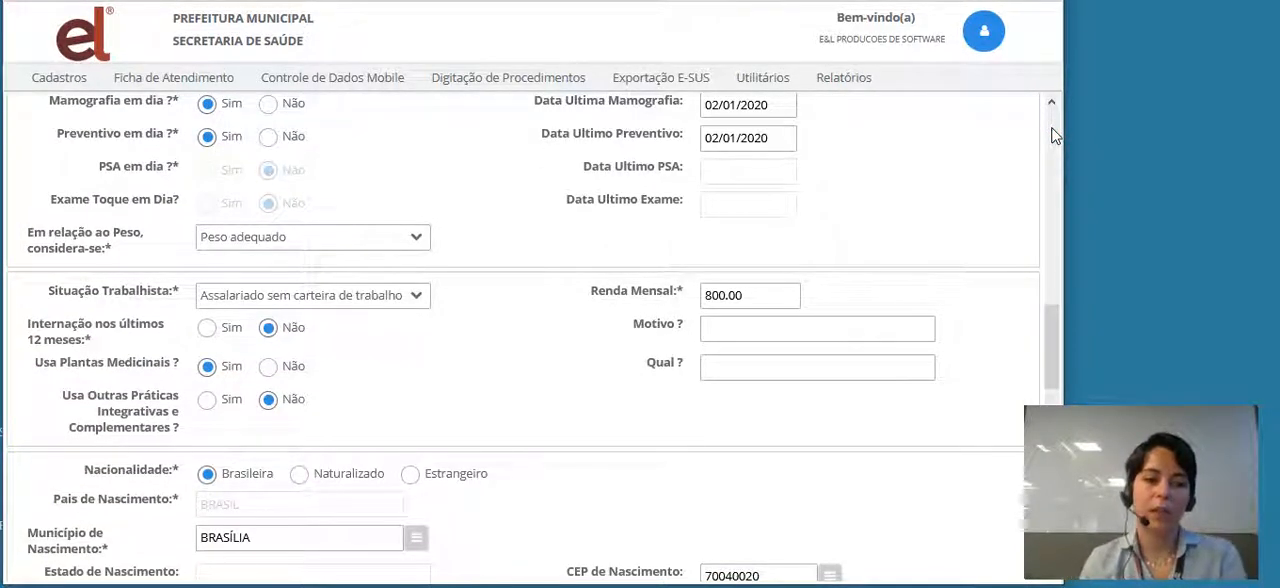
{"action": "scroll", "coordinate": [1054, 135], "scroll_direction": "up", "scroll_amount": 5}
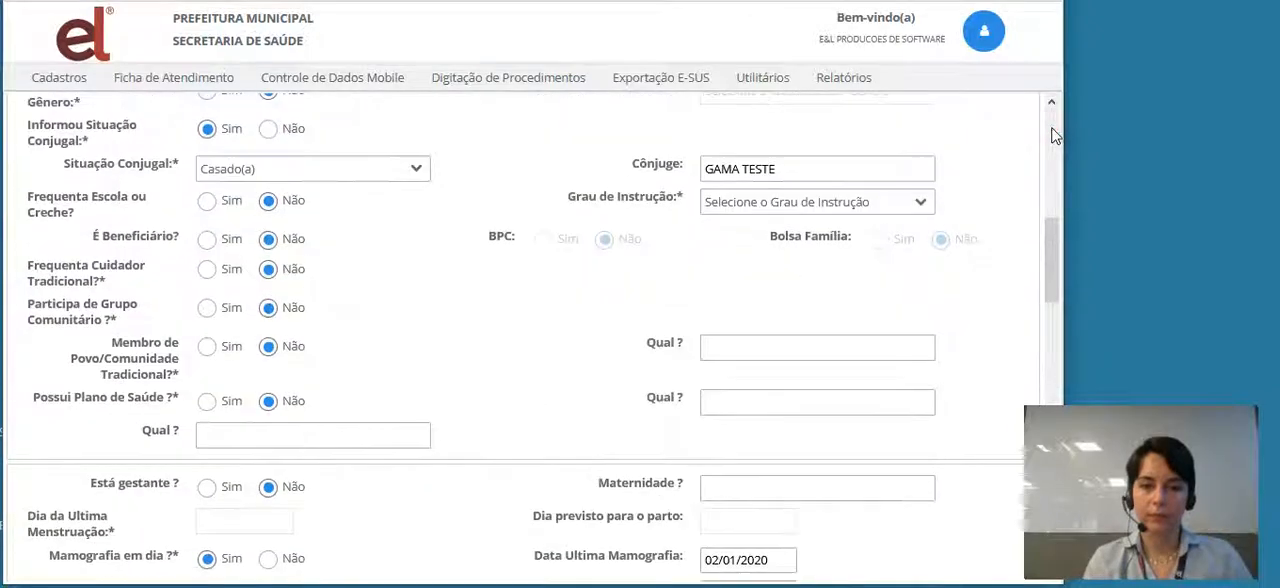
{"action": "scroll", "coordinate": [1008, 178], "scroll_direction": "up", "scroll_amount": 5}
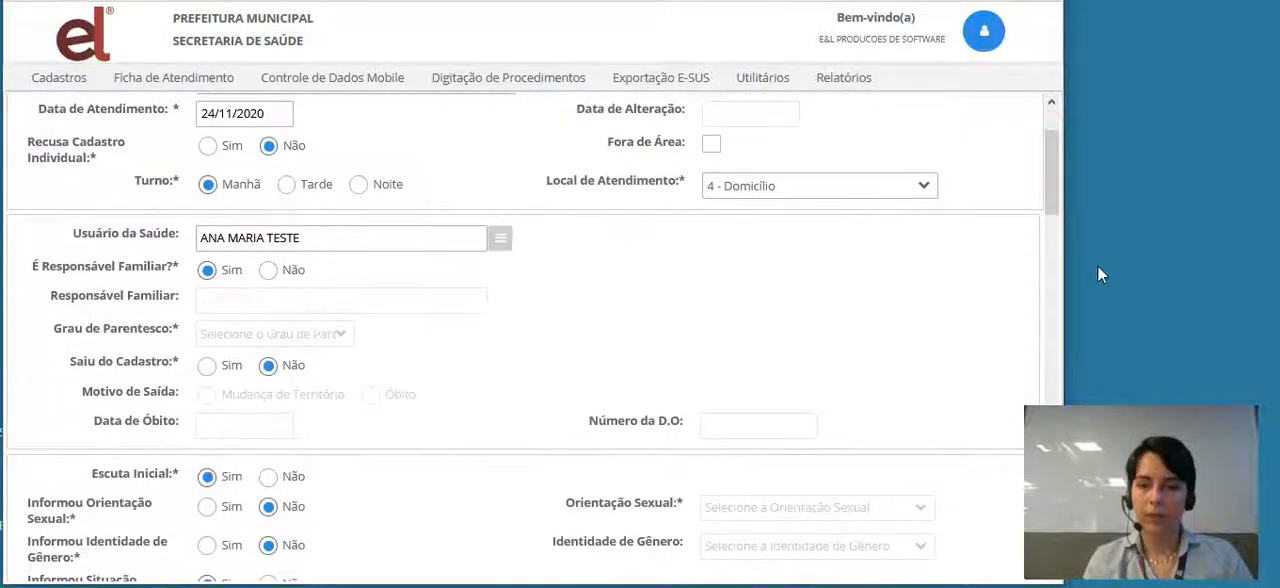
{"action": "left_click_drag", "start_coordinate": [1051, 190], "coordinate": [1056, 270]}
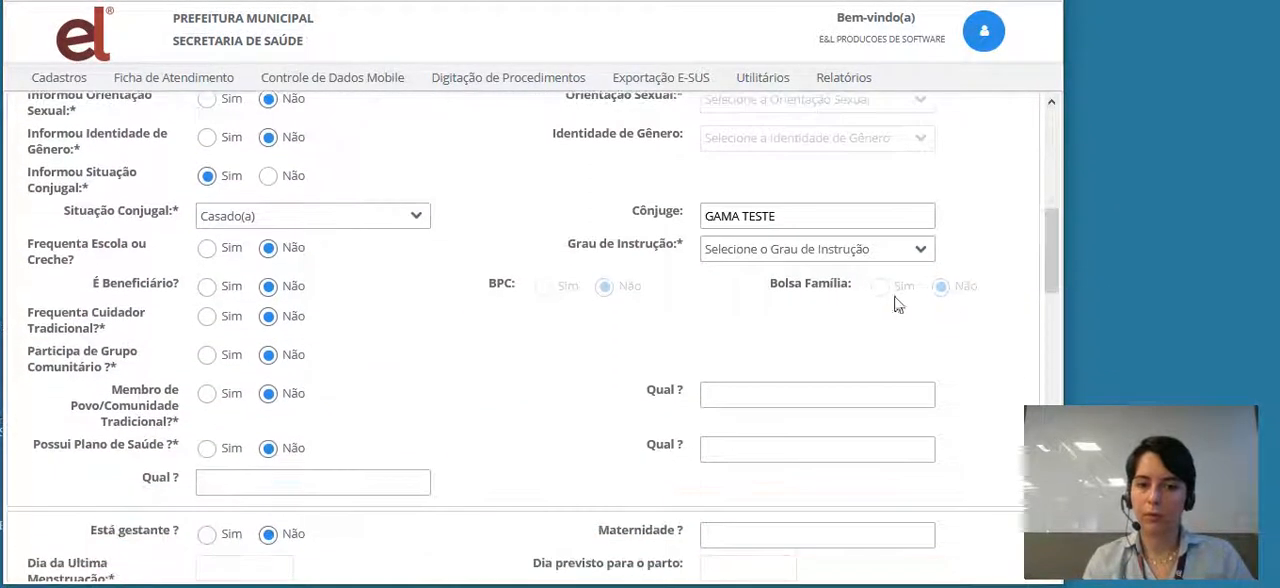
{"action": "left_click", "coordinate": [920, 249]}
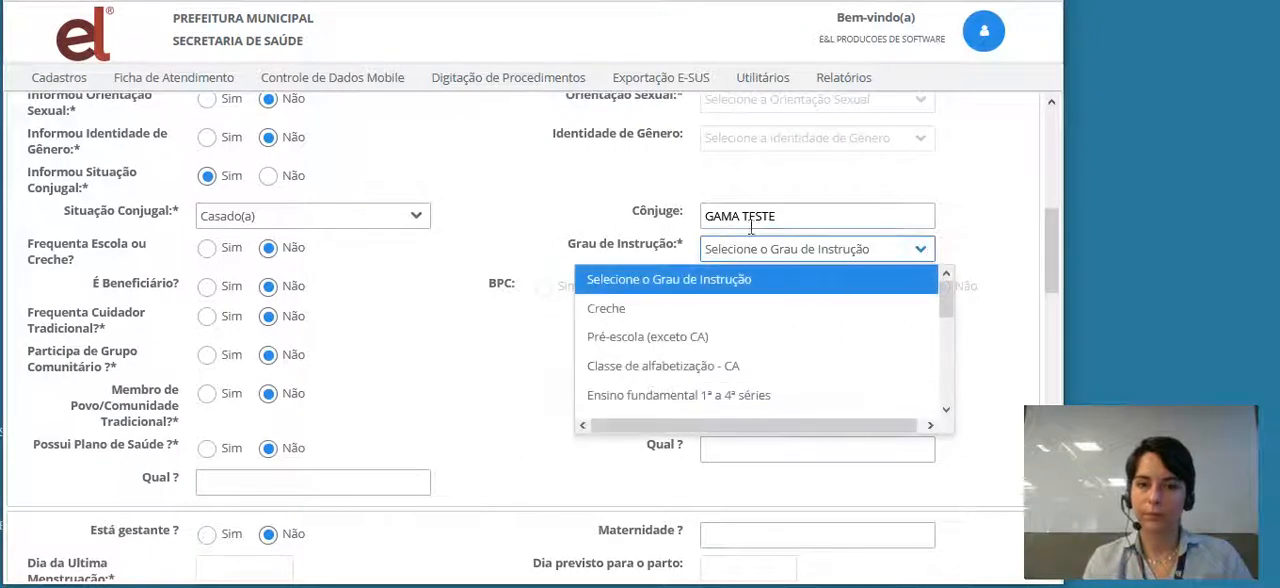
{"action": "left_click", "coordinate": [945, 410]}
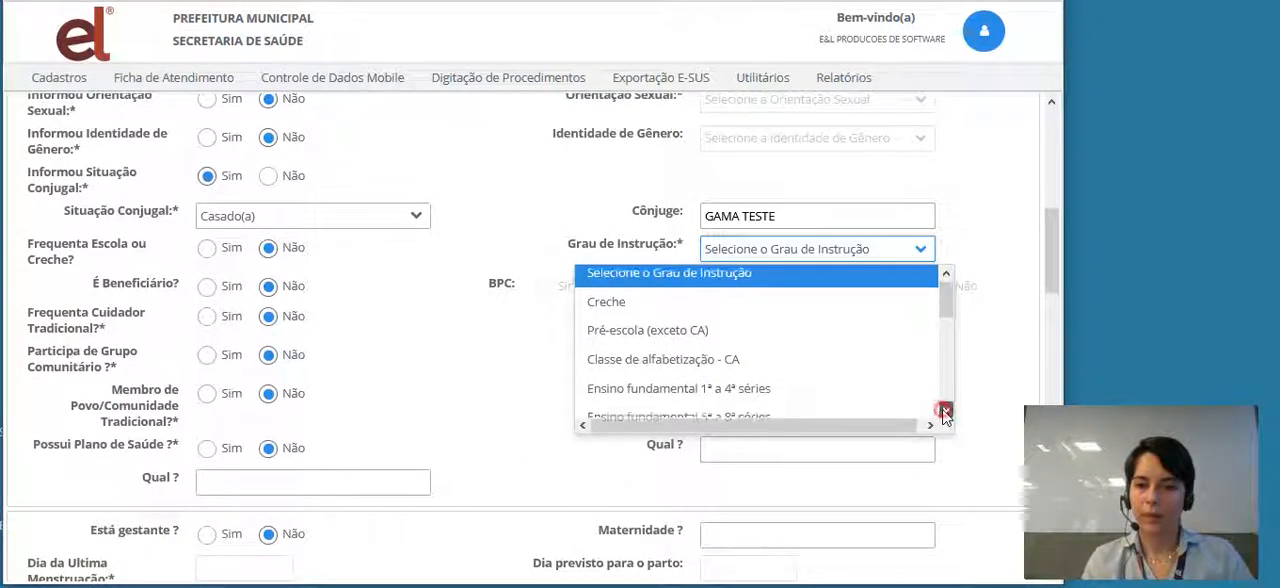
{"action": "left_click", "coordinate": [945, 410]}
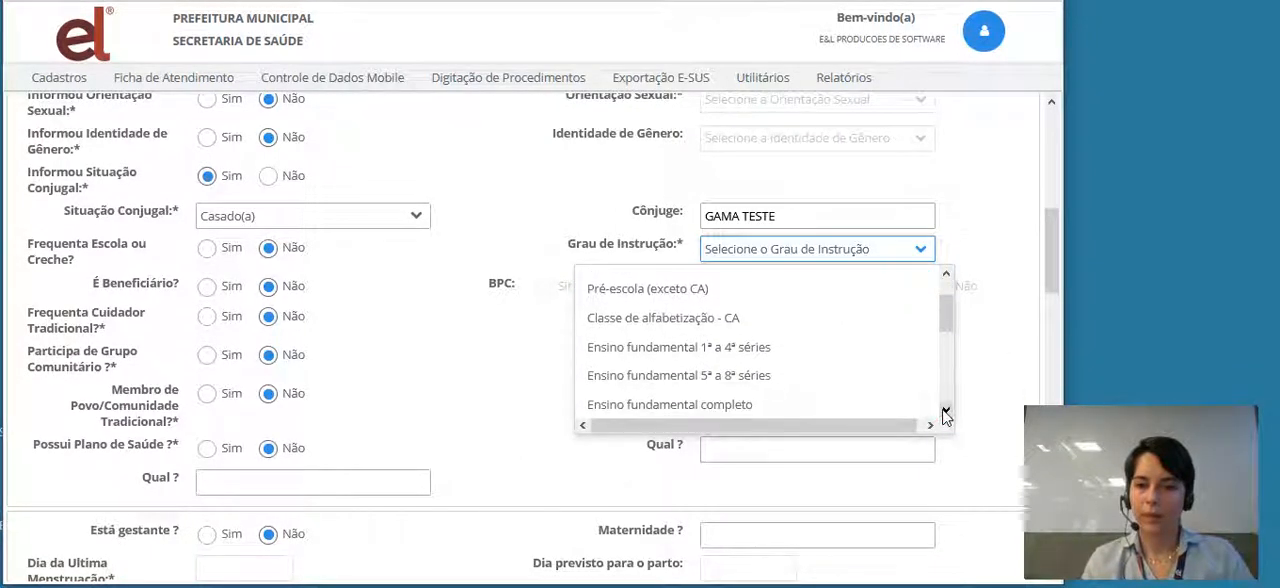
{"action": "left_click", "coordinate": [729, 410]}
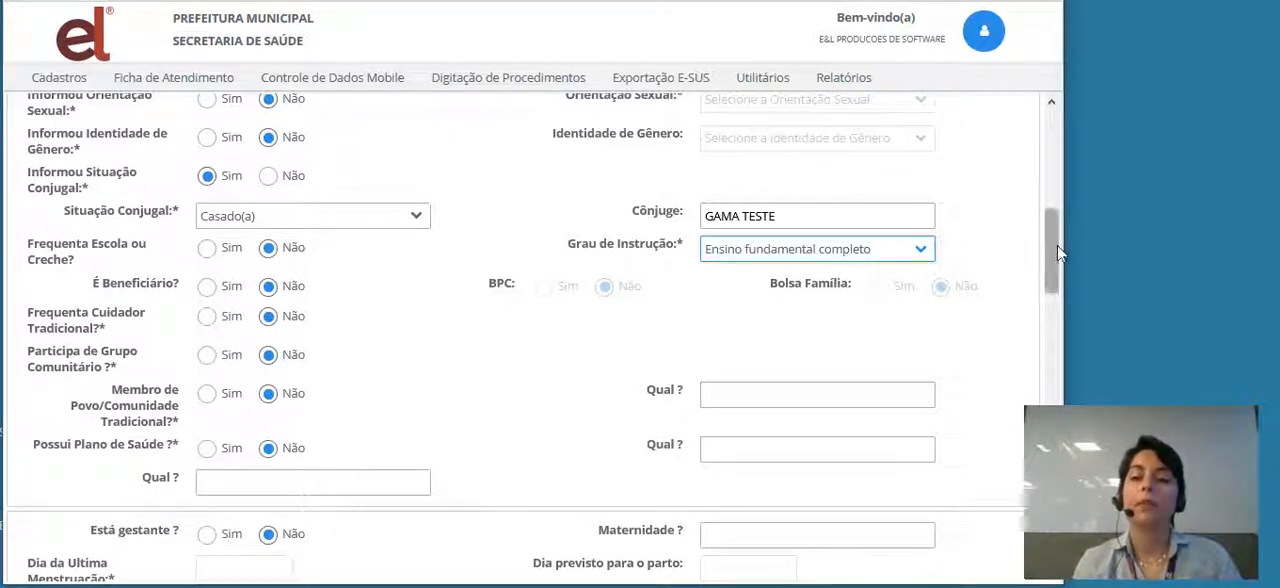
- Save the individual record and return to the Cadastro Individual listing
{"action": "left_click_drag", "start_coordinate": [1053, 251], "coordinate": [1058, 568]}
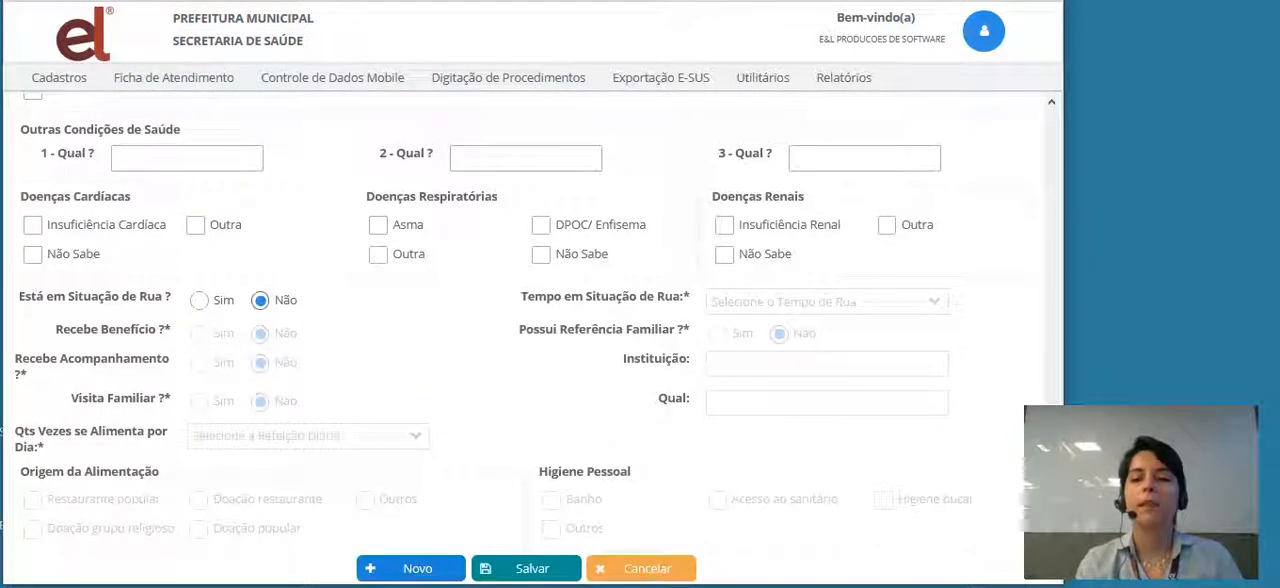
{"action": "left_click", "coordinate": [526, 572]}
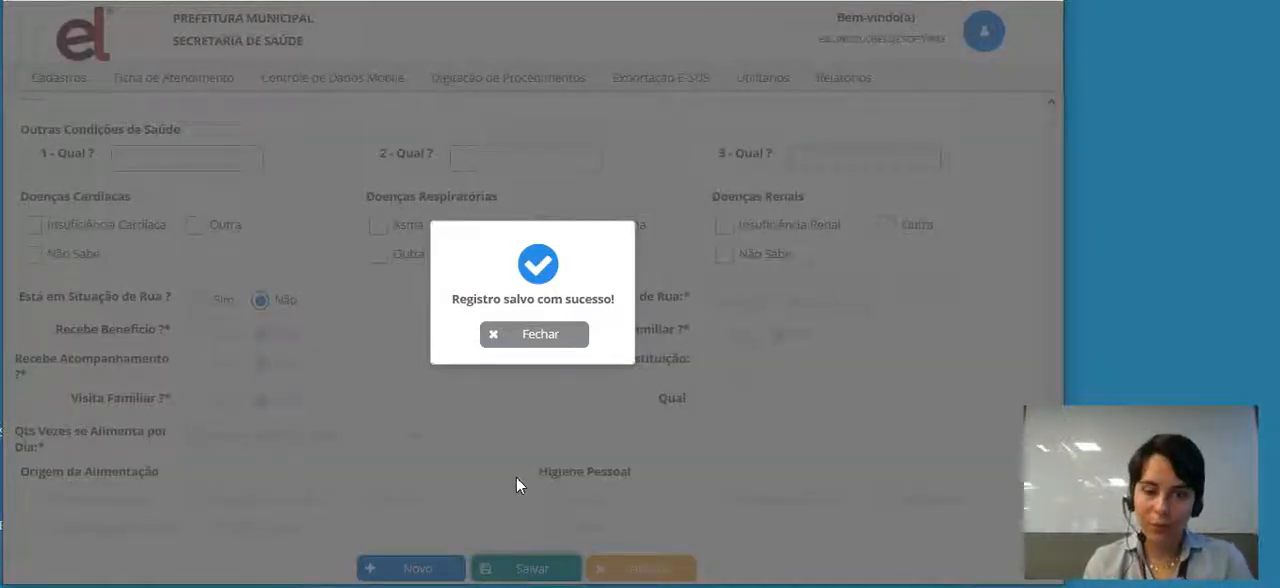
{"action": "left_click", "coordinate": [527, 340]}
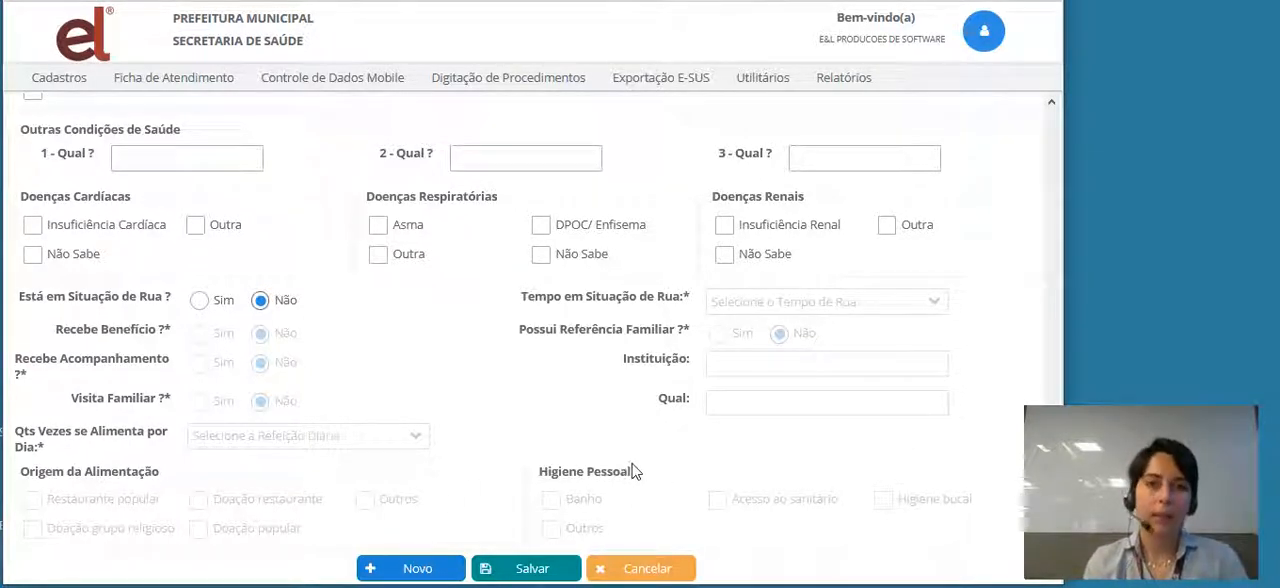
{"action": "left_click", "coordinate": [663, 569]}
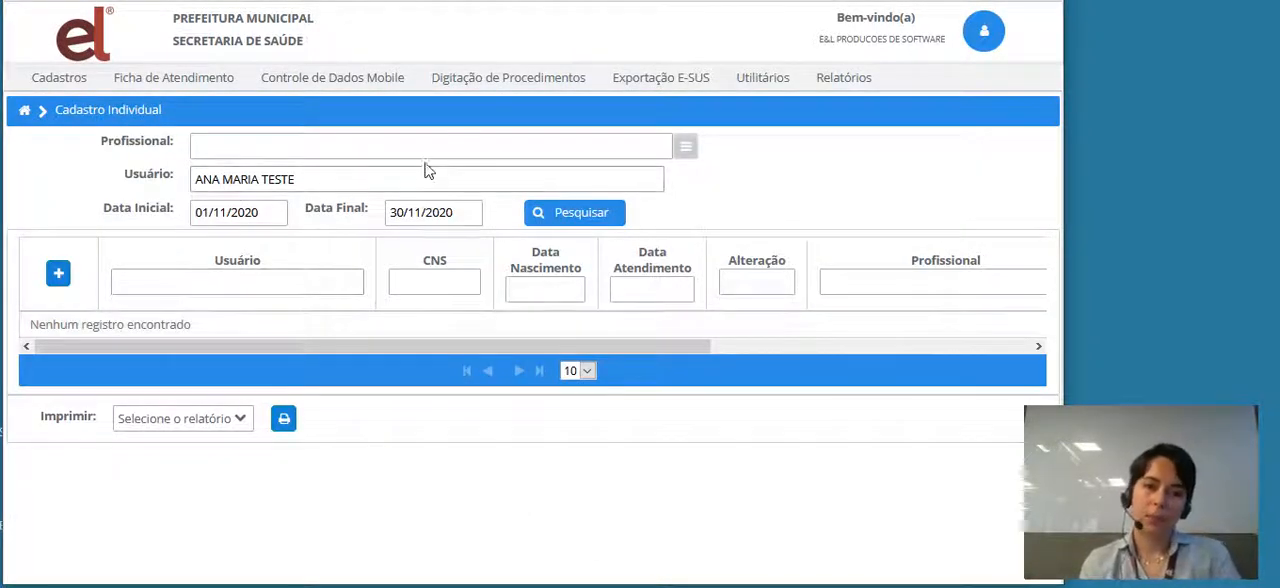
- Search the listing for the patient's November 2020 record, open it to review its saved fields, and return to the listing
{"action": "left_click", "coordinate": [610, 218]}
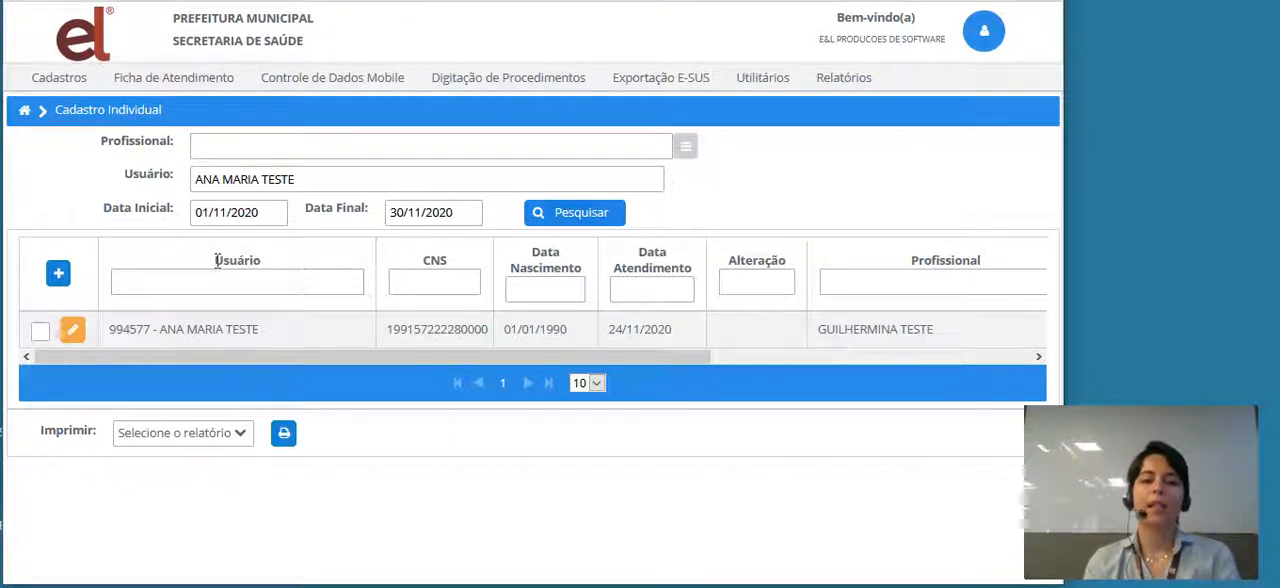
{"action": "left_click", "coordinate": [73, 334]}
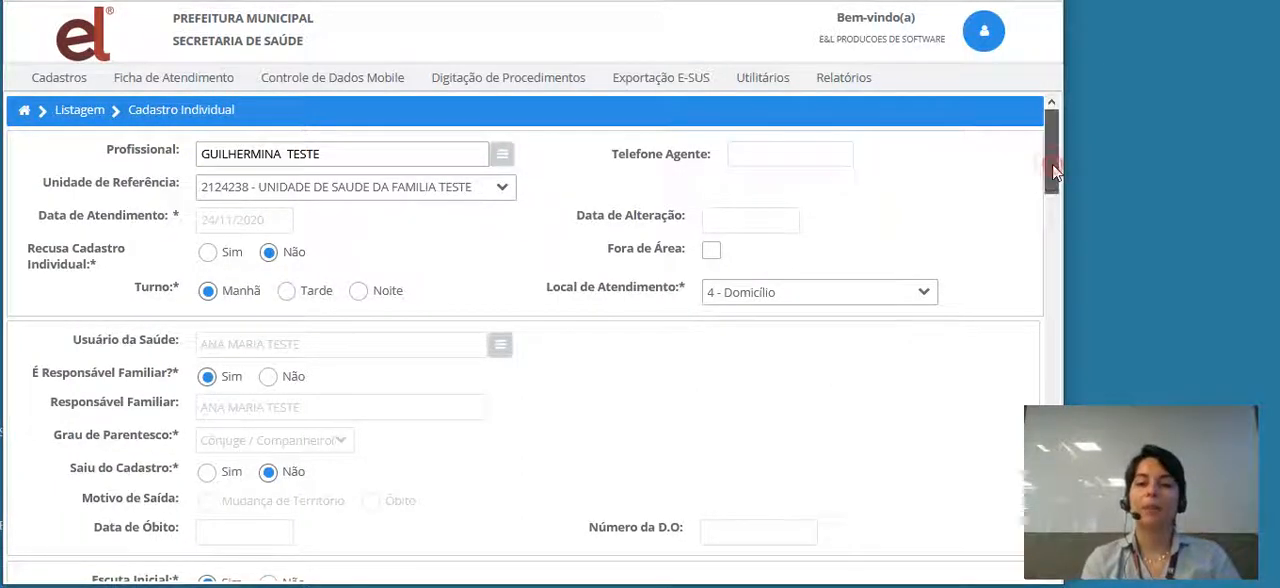
{"action": "left_click_drag", "start_coordinate": [1060, 172], "coordinate": [1031, 178]}
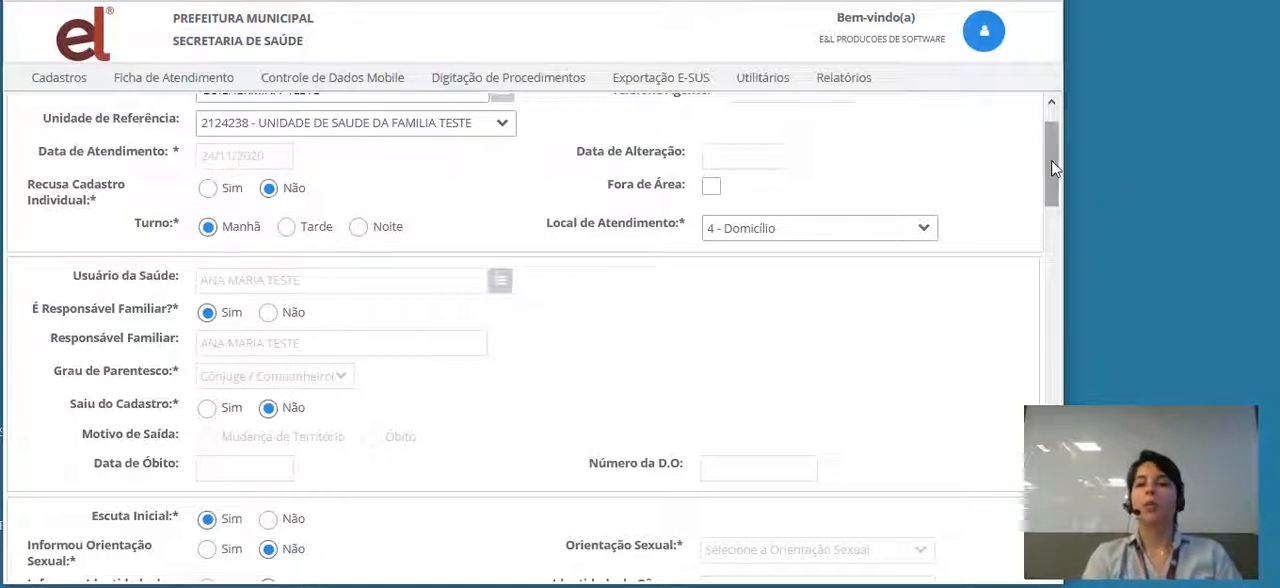
{"action": "left_click_drag", "start_coordinate": [1057, 170], "coordinate": [1051, 152]}
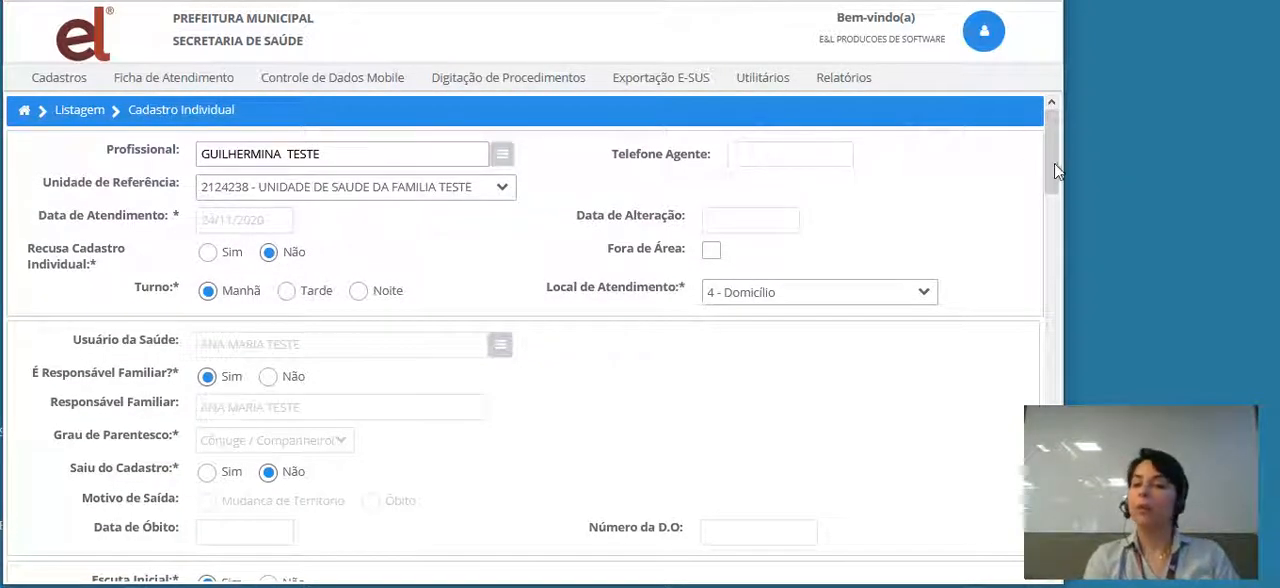
{"action": "left_click_drag", "start_coordinate": [1053, 185], "coordinate": [1060, 277]}
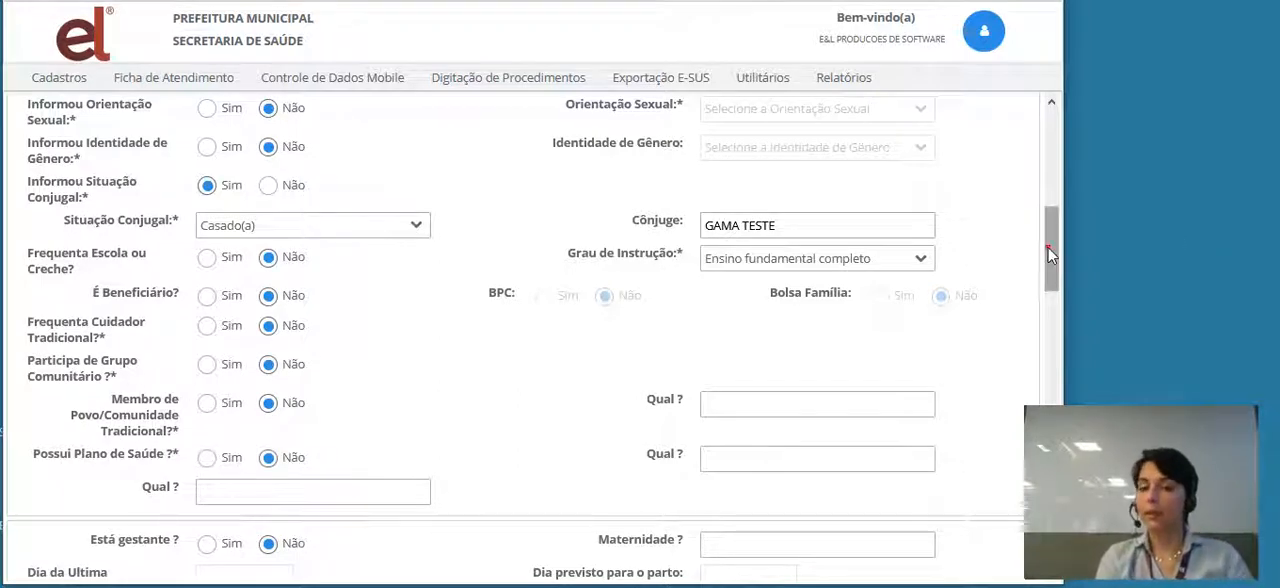
{"action": "left_click_drag", "start_coordinate": [1053, 247], "coordinate": [1054, 506]}
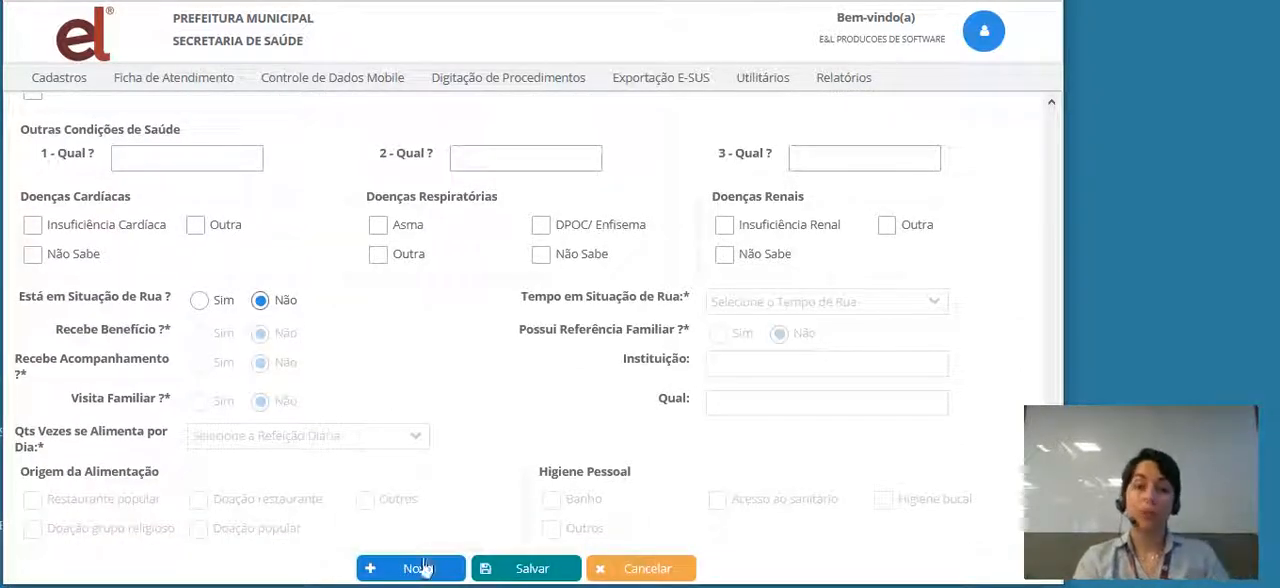
{"action": "left_click", "coordinate": [649, 570]}
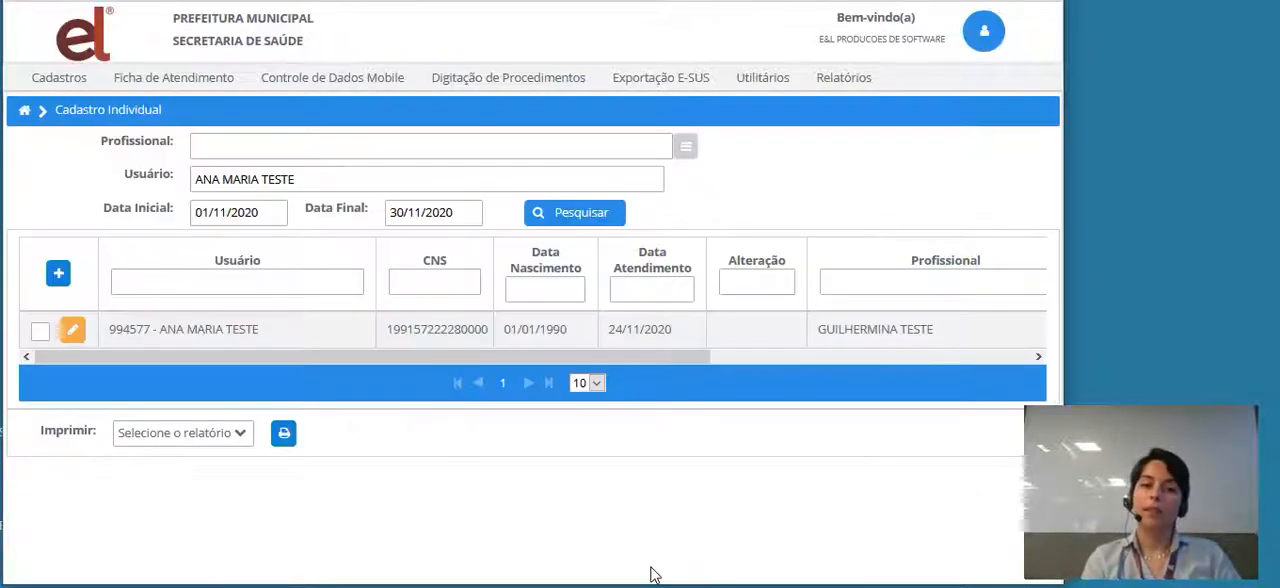
- Start a new Cadastro Individual record from the listing
{"action": "left_click", "coordinate": [58, 274]}
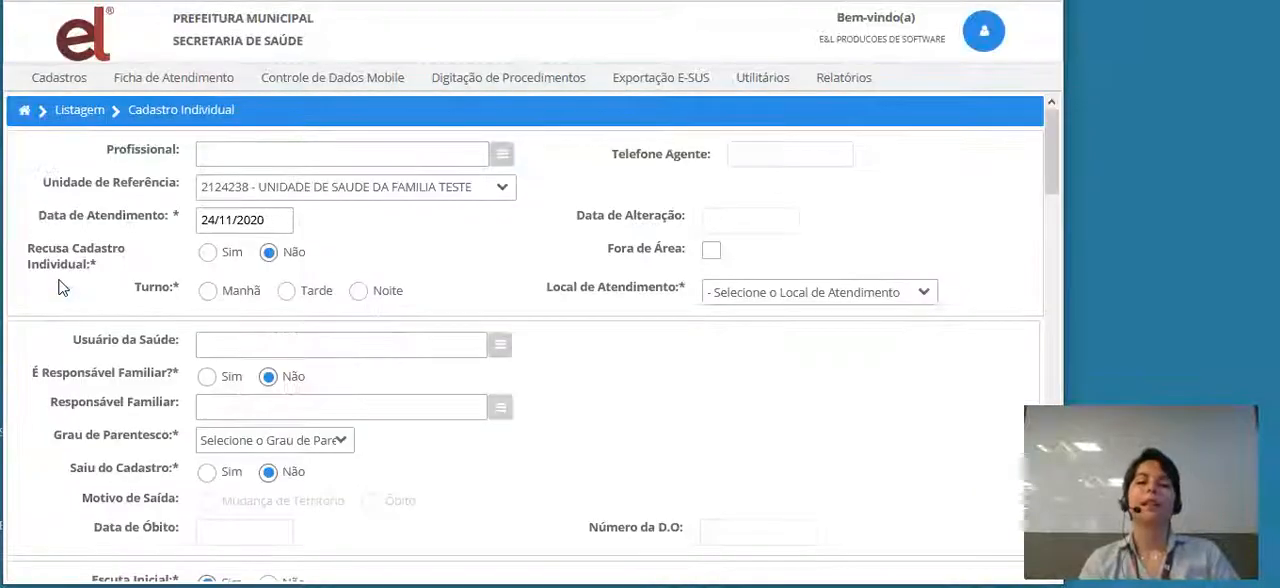